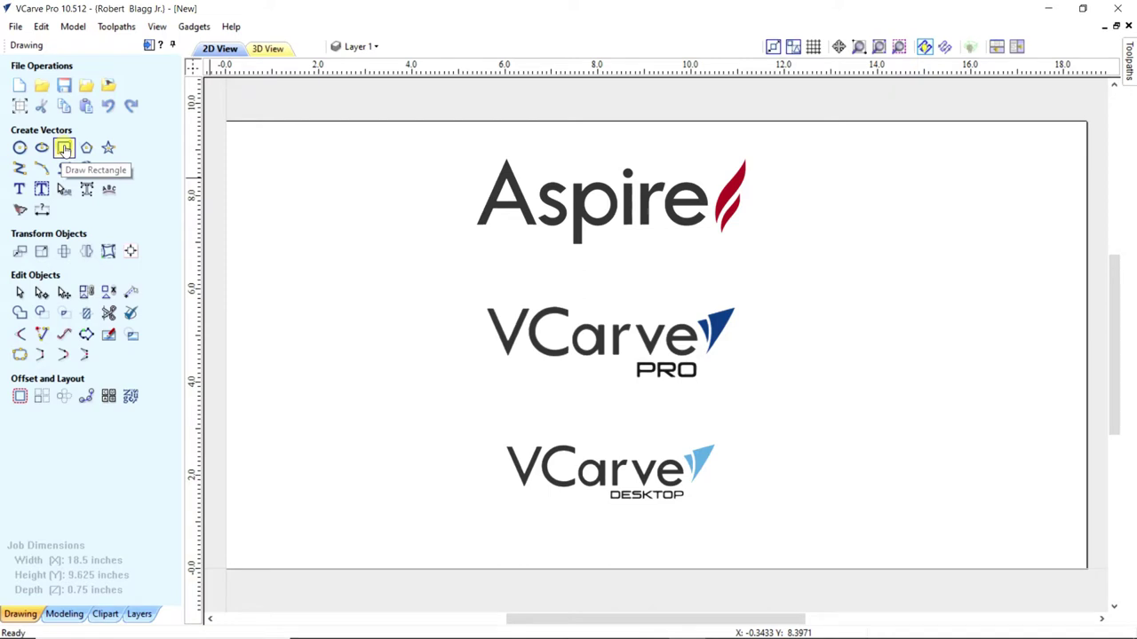
- Draw a square-cornered rectangle 10.0 inches wide and 9.625 inches high, with its lower-left anchor at X 0.25, Y 0.0
left_click(64, 149)
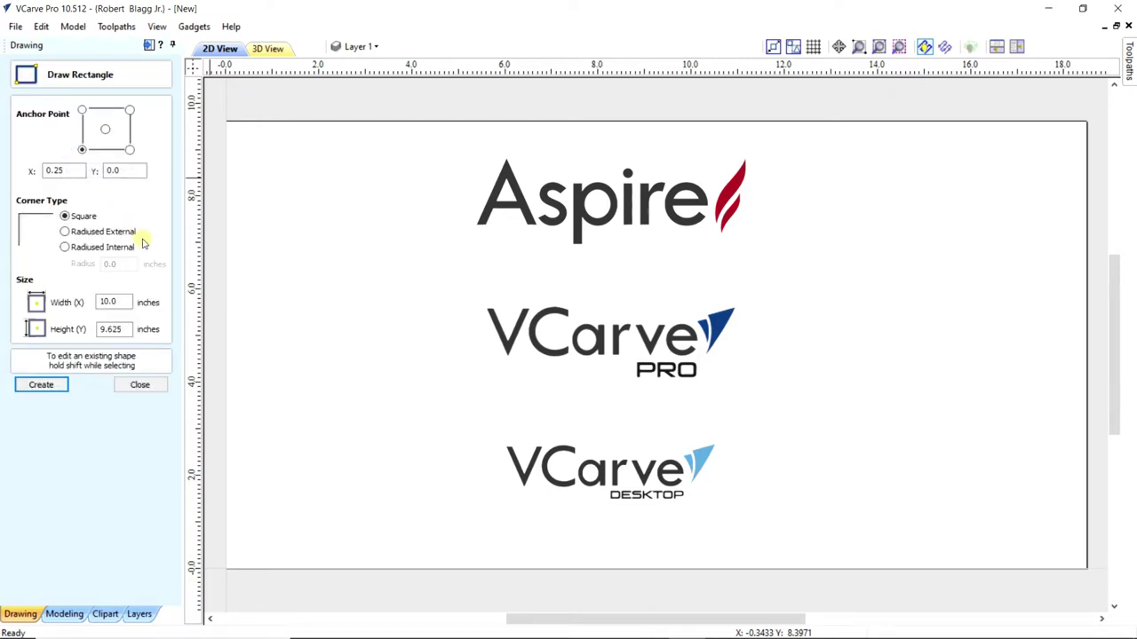
left_click_drag(125, 301, 62, 330)
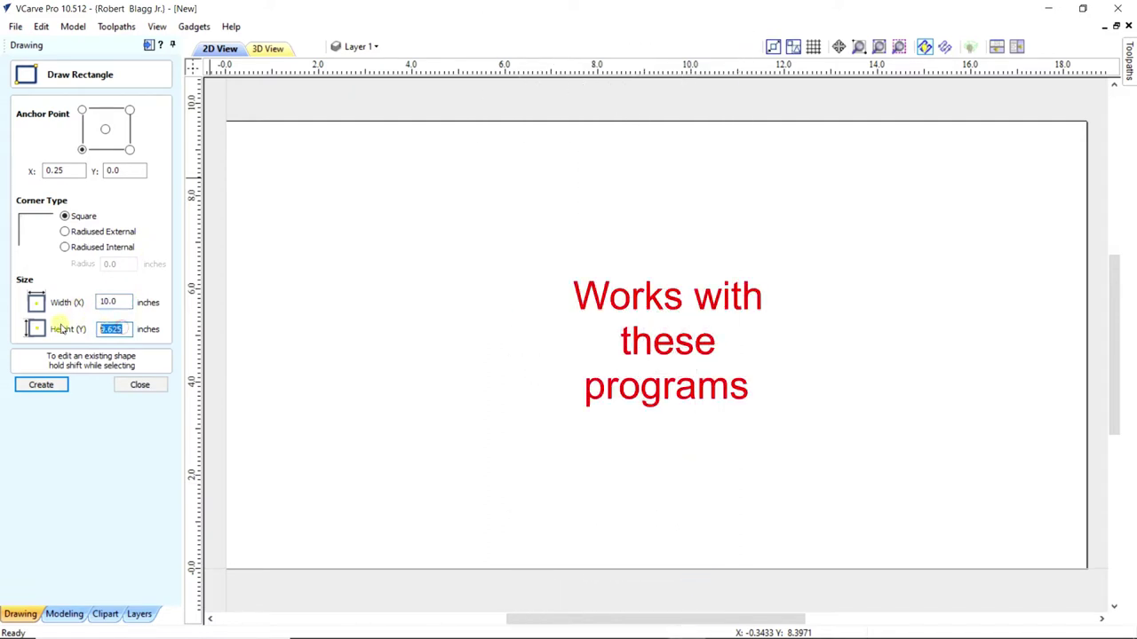
left_click(53, 383)
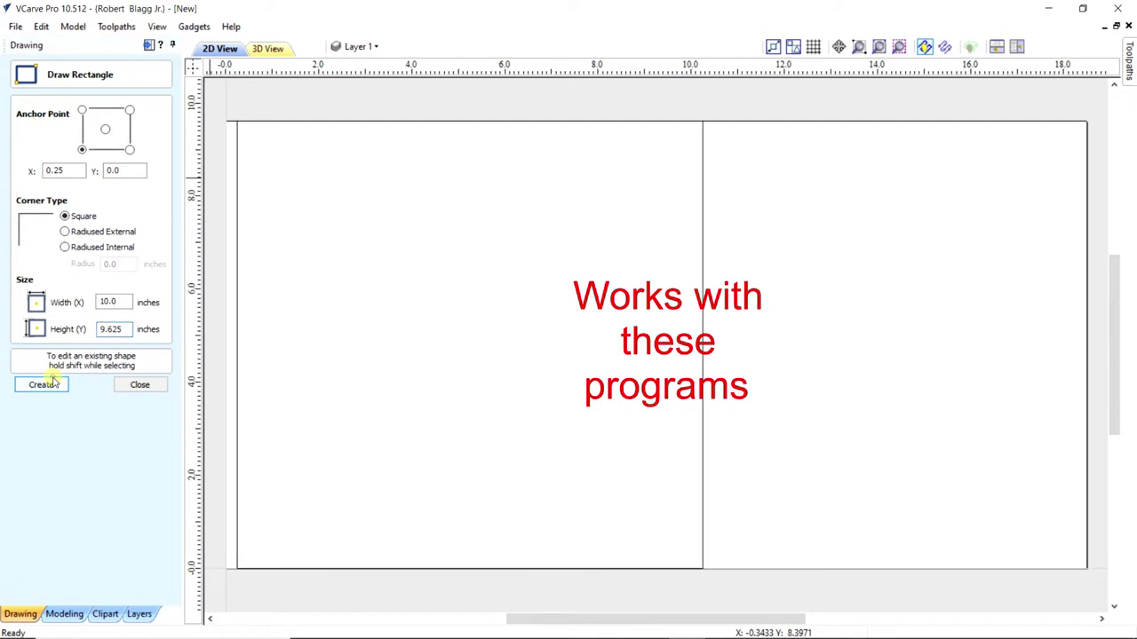
left_click(125, 384)
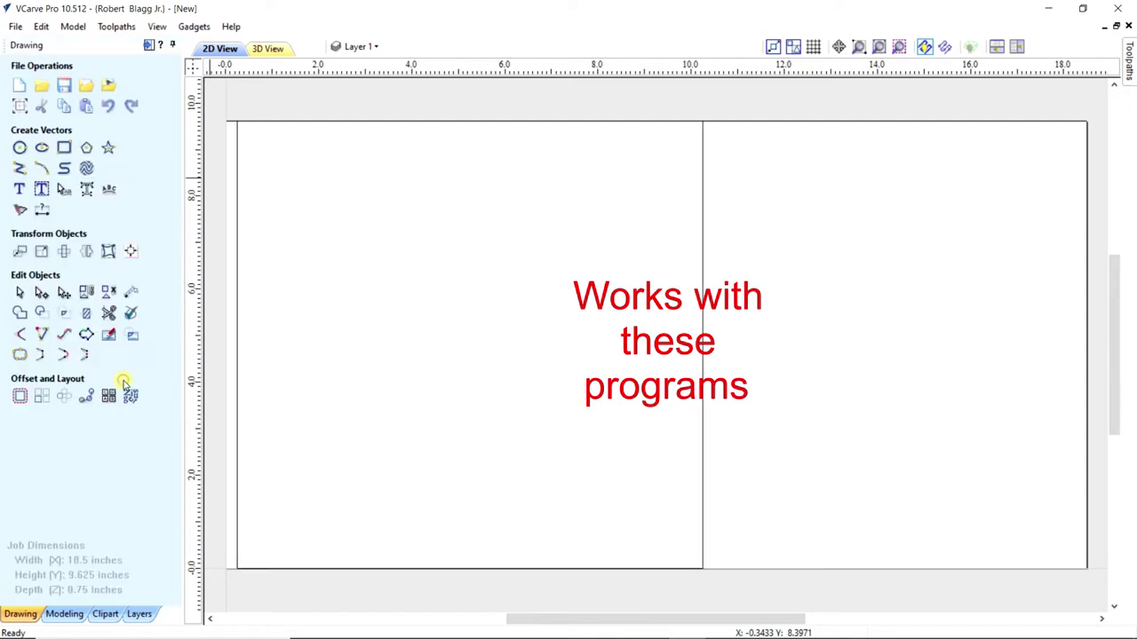
- Center the rectangle on the material both horizontally and vertically
left_click(237, 243)
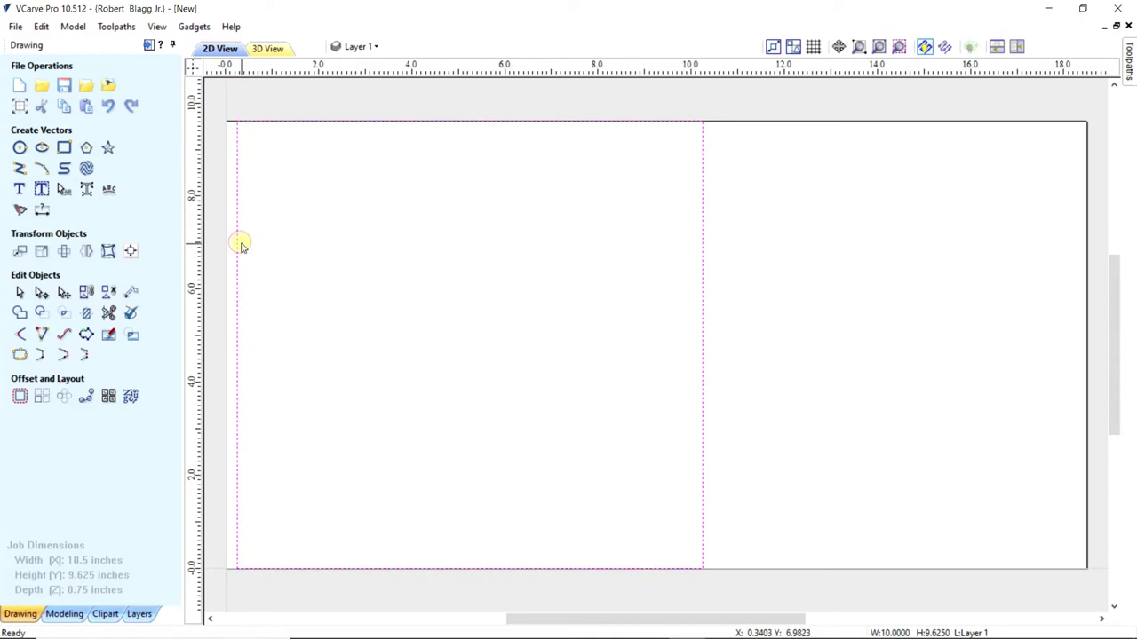
left_click(132, 252)
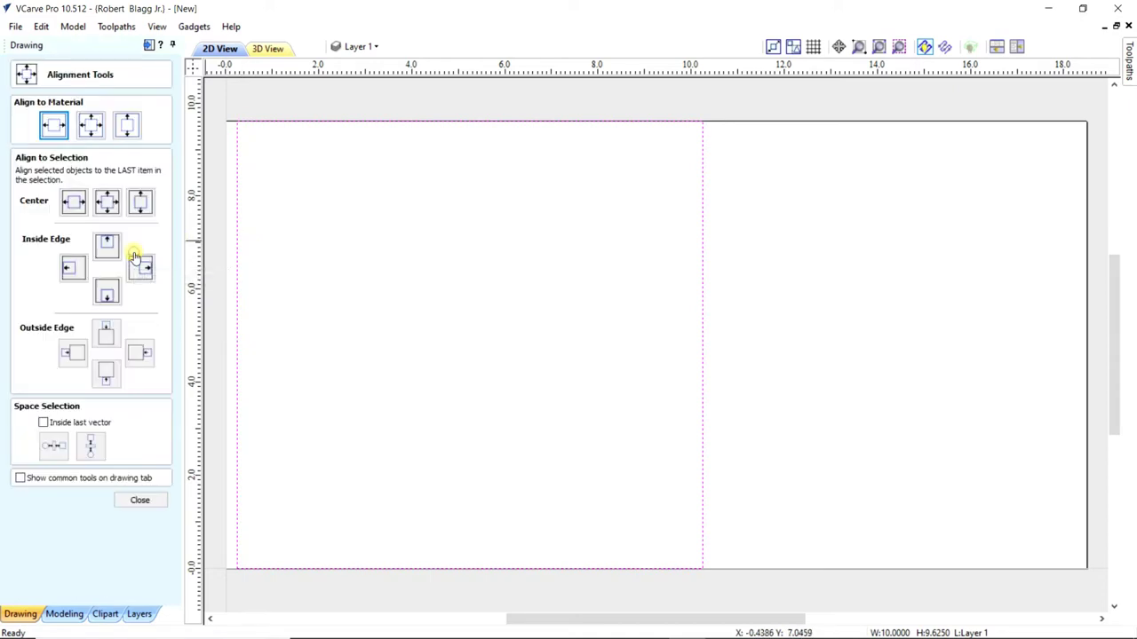
left_click(93, 128)
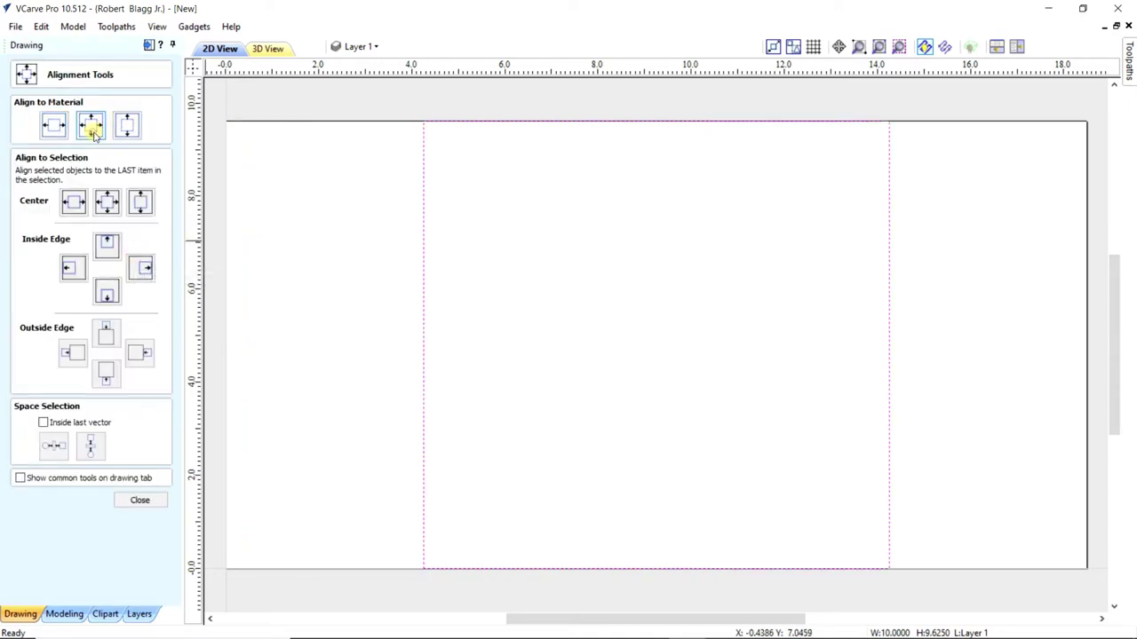
left_click(140, 501)
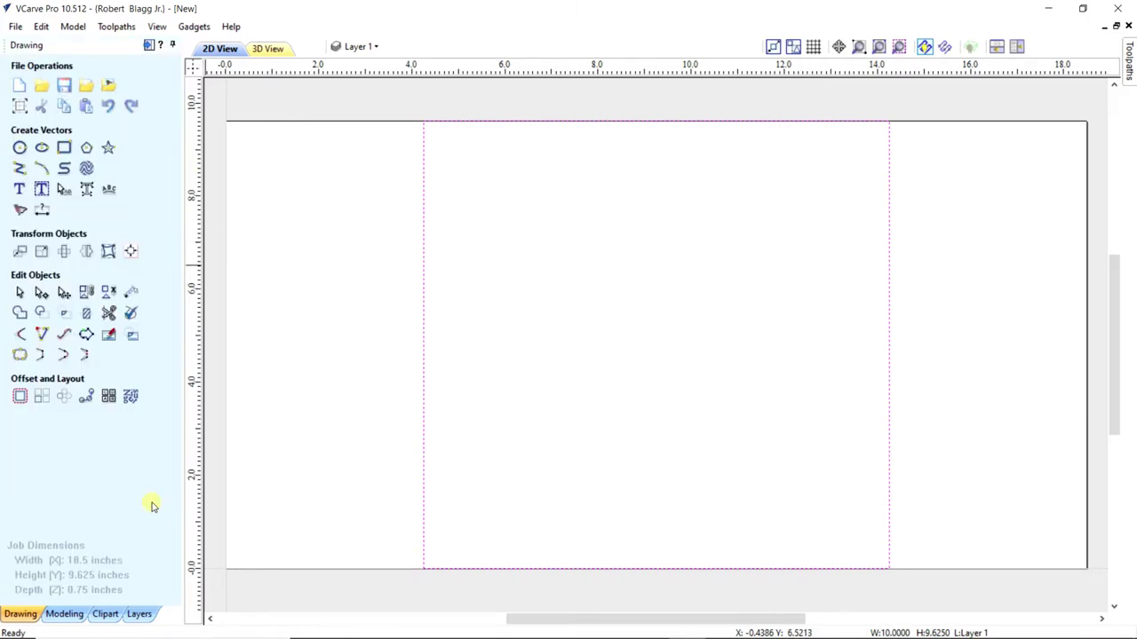
- Offset the rectangle inwards by 1.0 inch with sharp corners, keeping the original, and deselect it
left_click(20, 398)
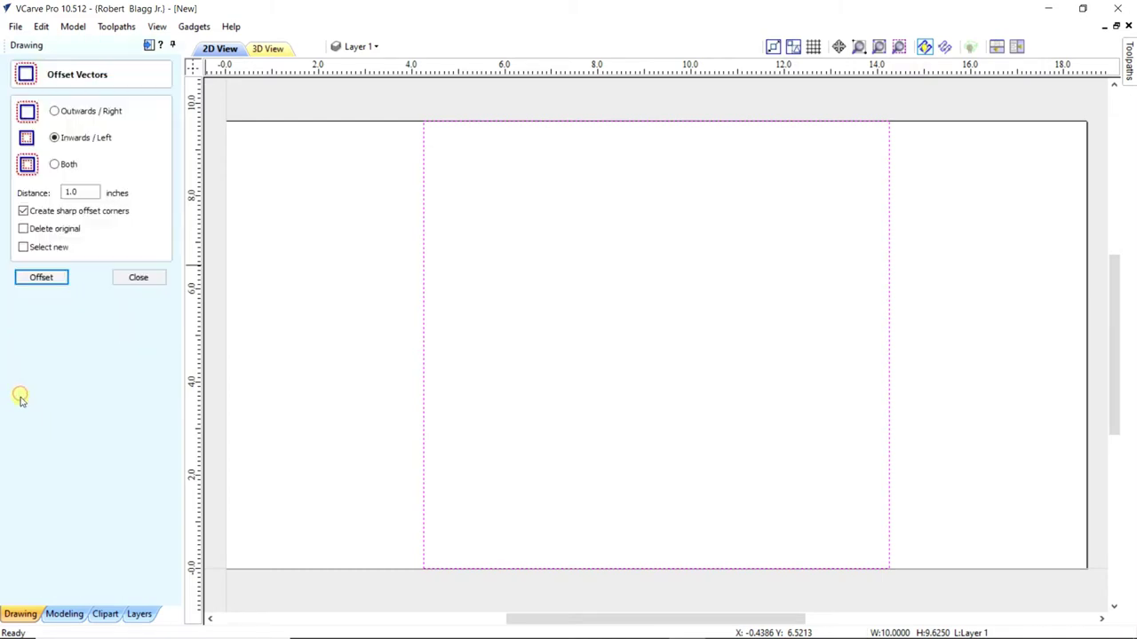
left_click(55, 137)
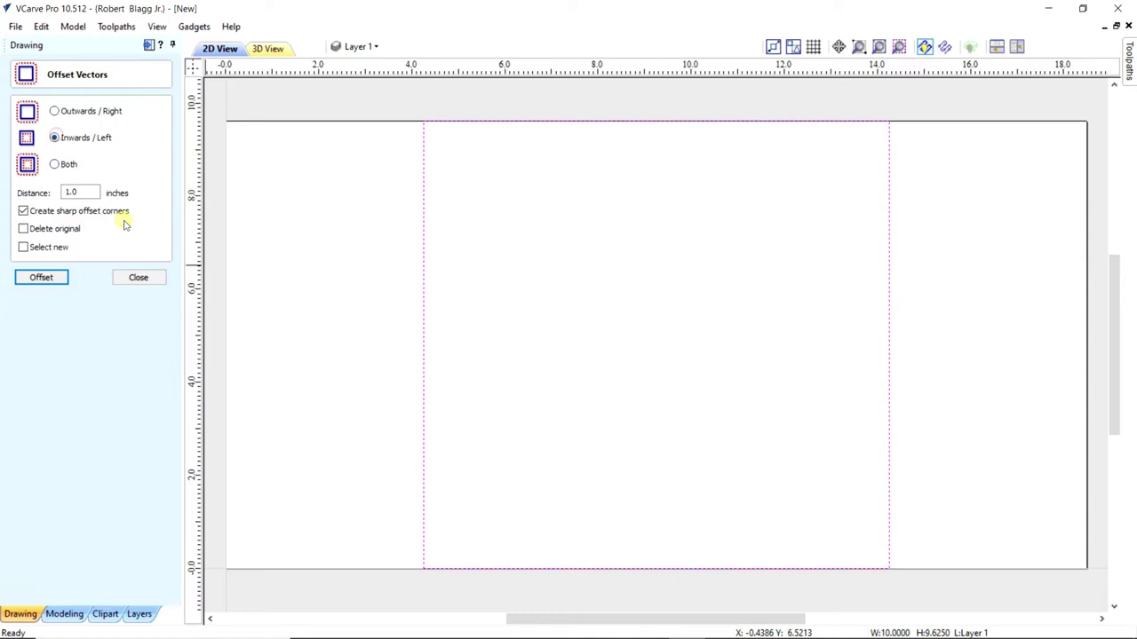
double_click(71, 193)
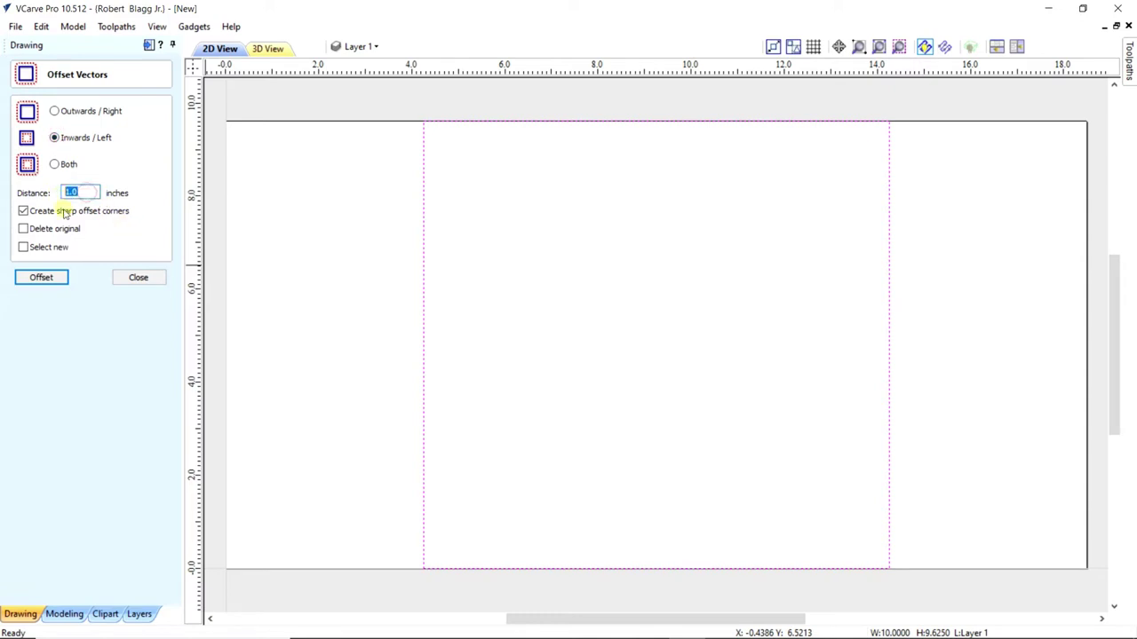
left_click(36, 278)
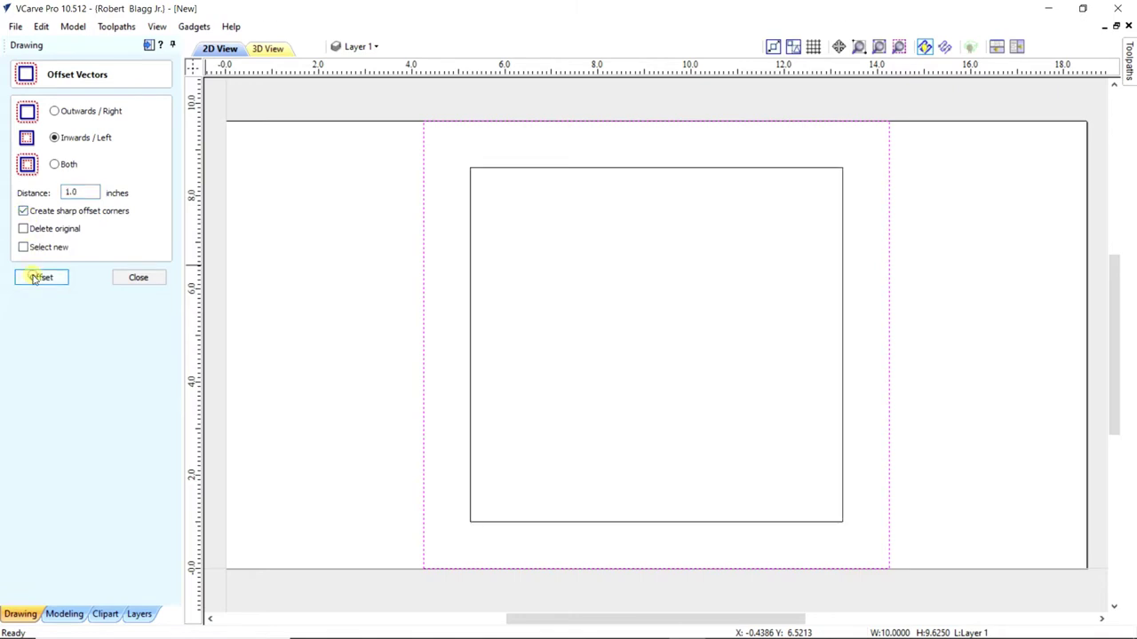
left_click(139, 278)
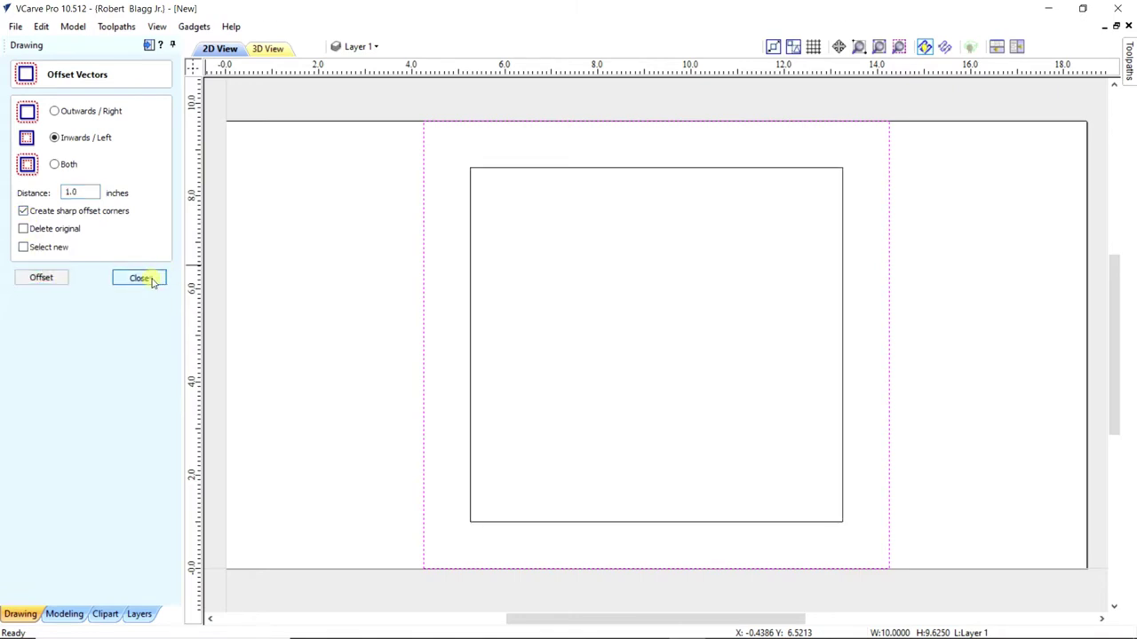
left_click(199, 288)
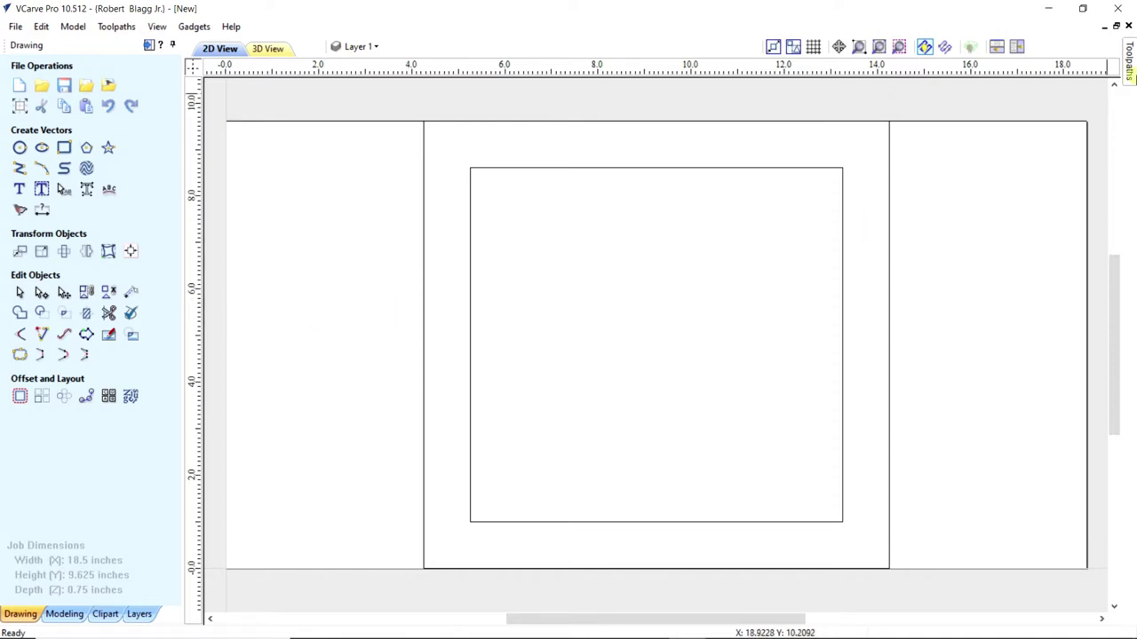
left_click(1133, 61)
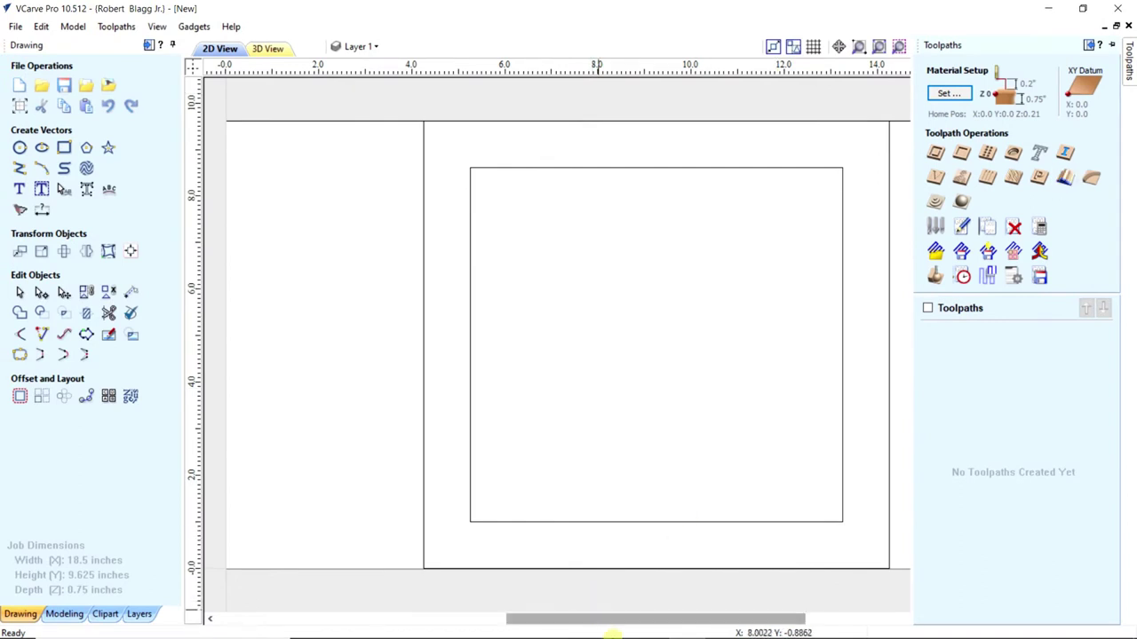
- Switch to Microsoft Edge, search the web for molding profiles and show the image results
mouse_move(613, 635)
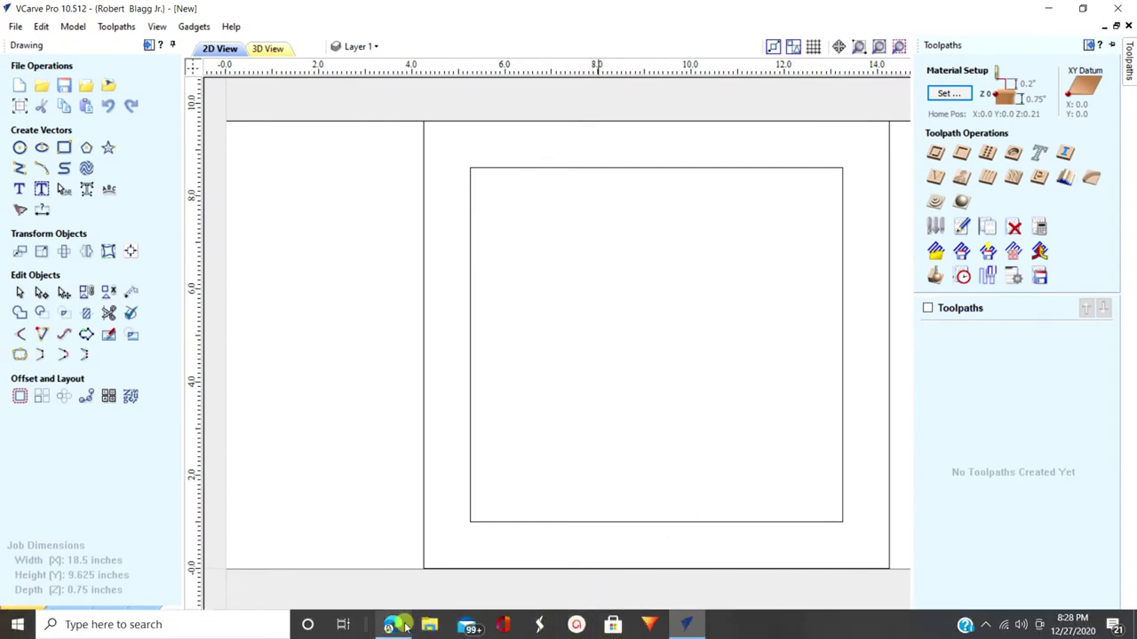
mouse_move(404, 624)
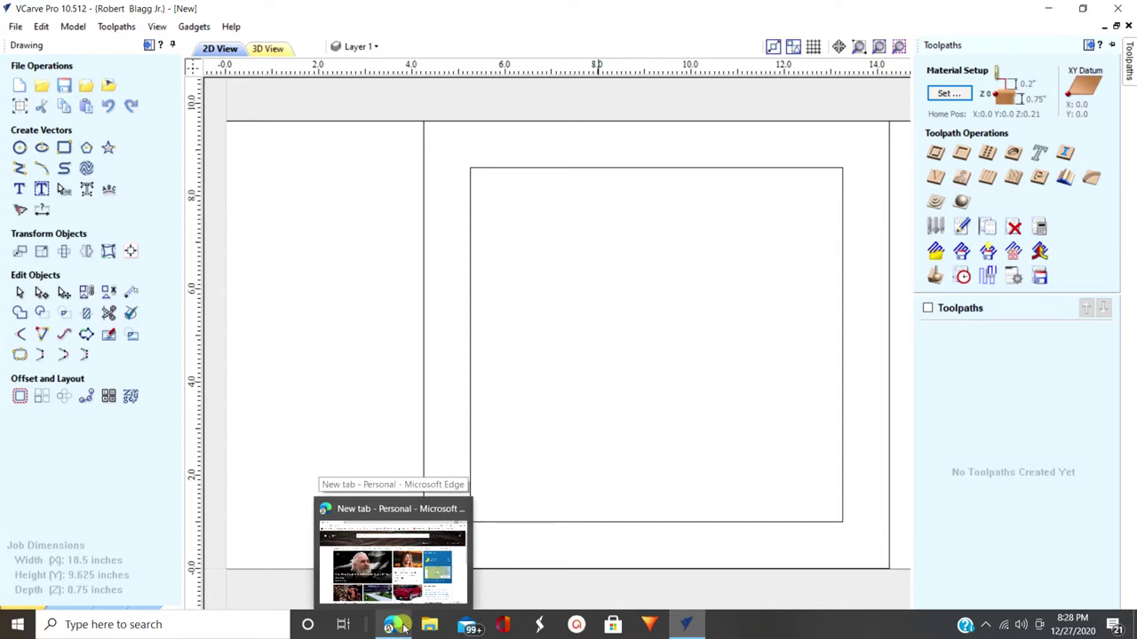
left_click(392, 559)
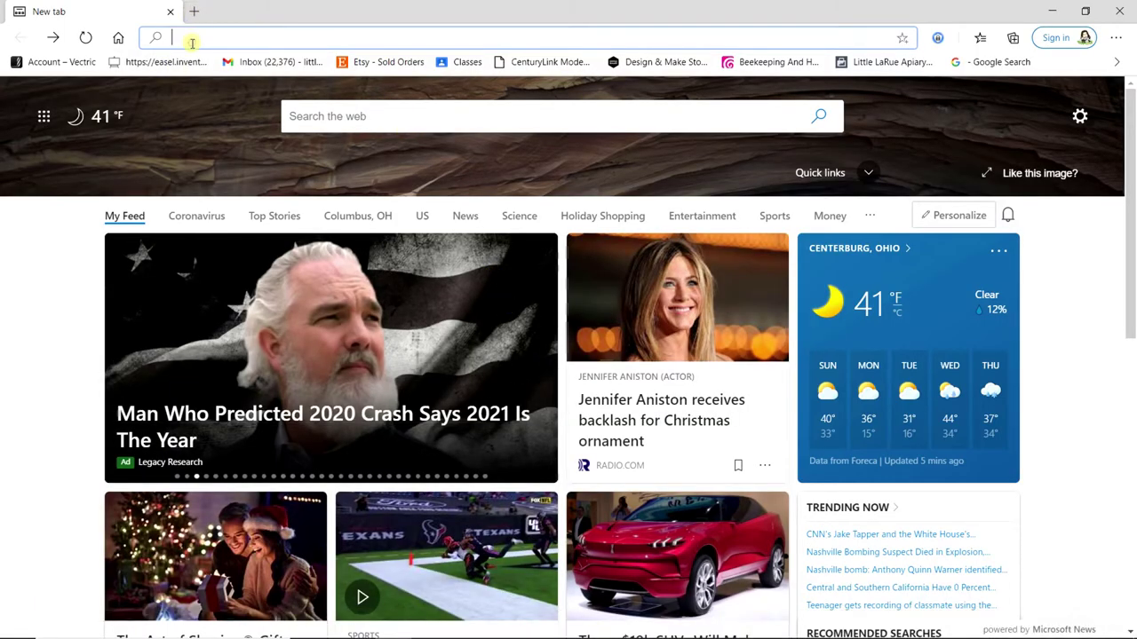
type("MOL")
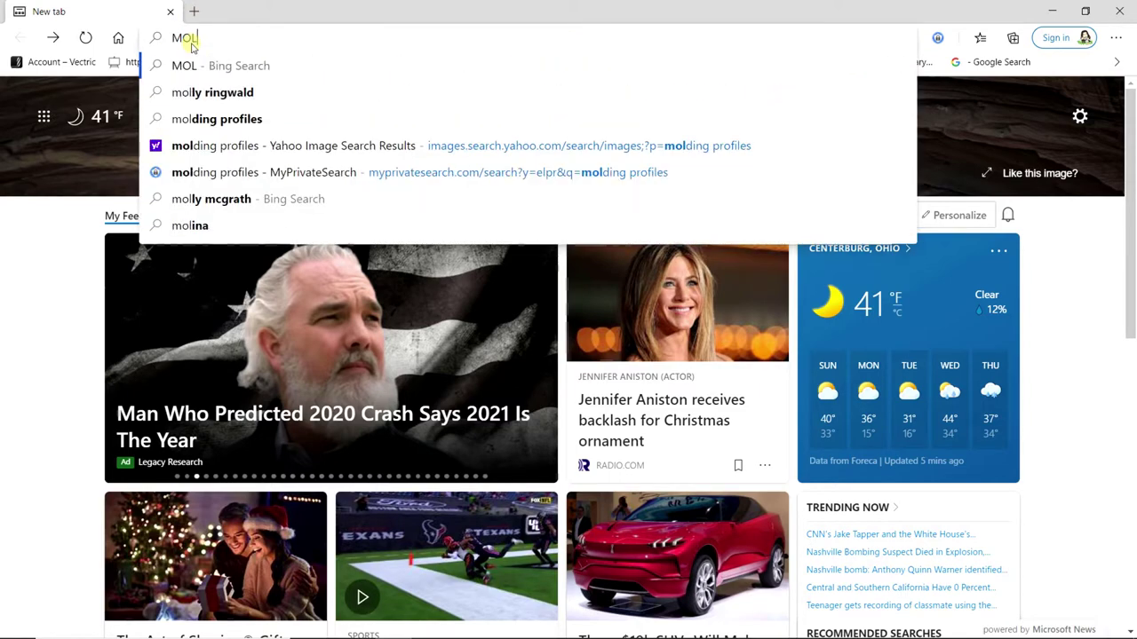
type("DING")
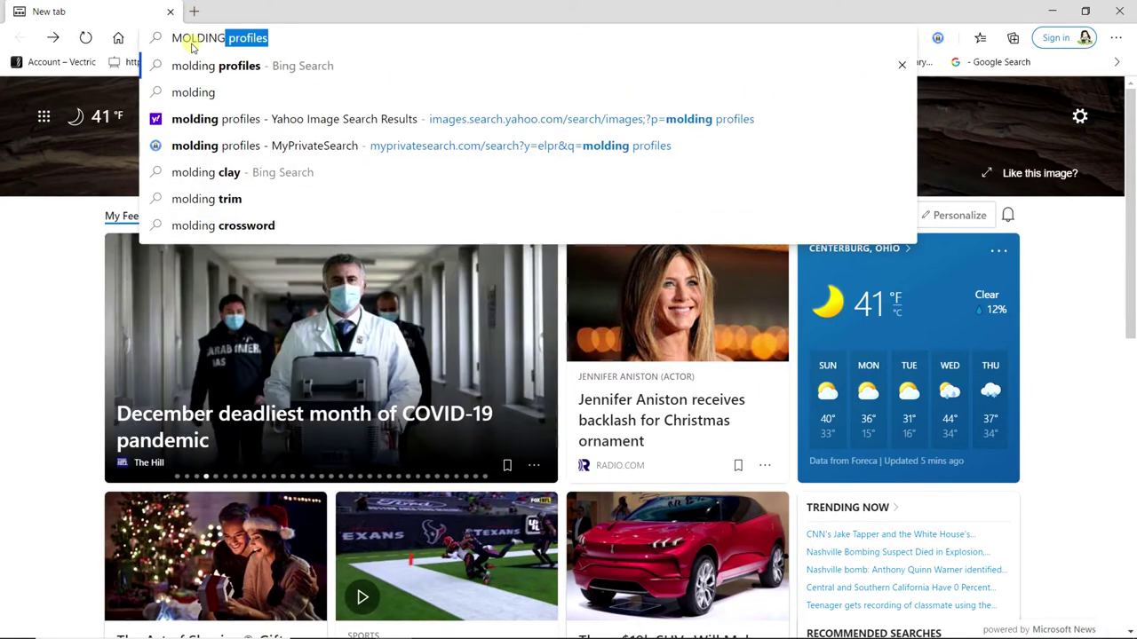
left_click(228, 70)
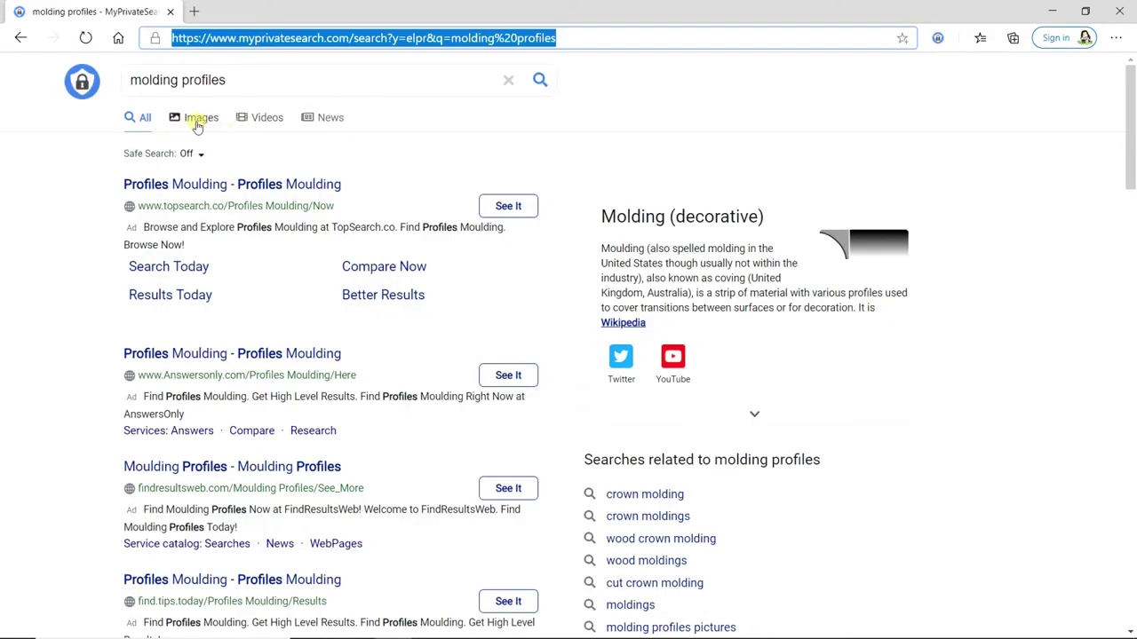
left_click(197, 120)
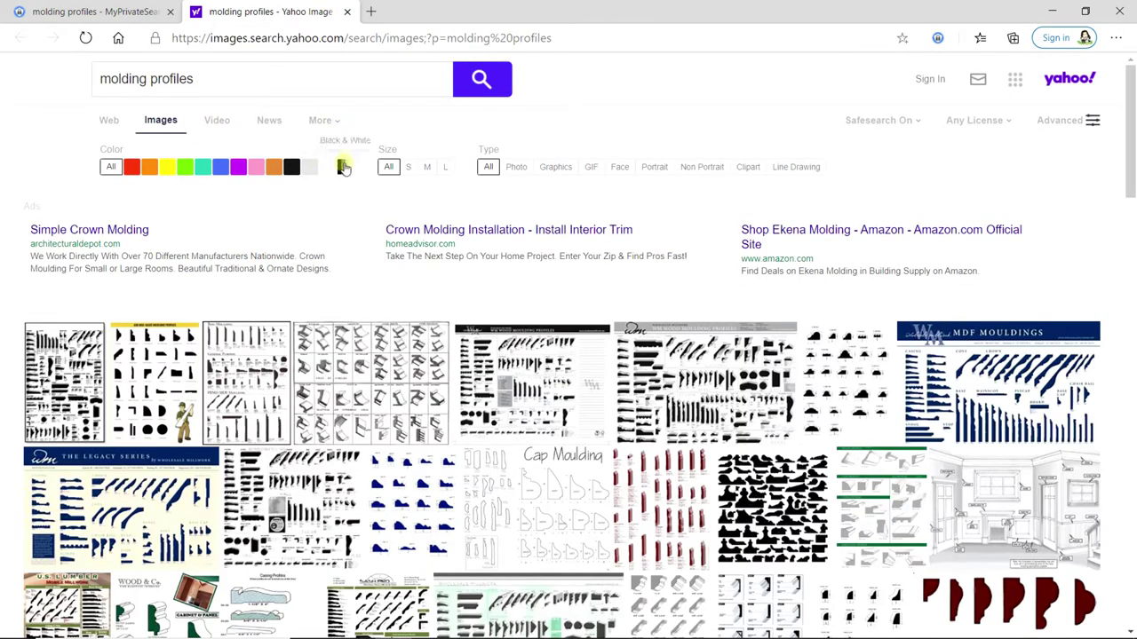
- Open the dark red panel molding profiles picture from do-it-yourself-help.com at full size and copy the image
middle_click(456, 468)
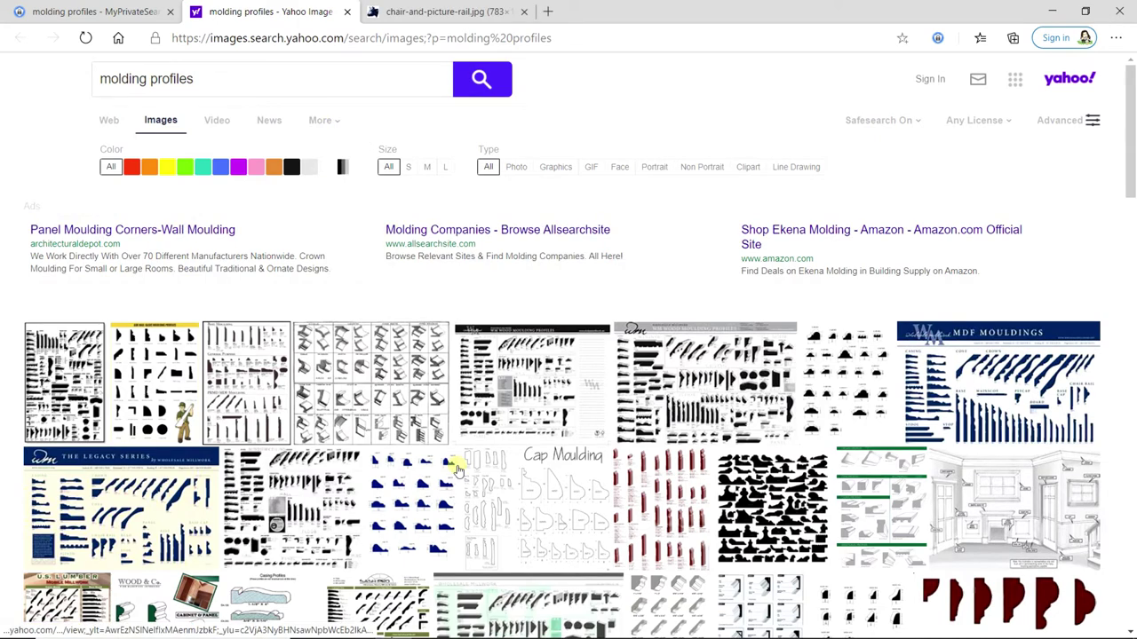
scroll(456, 468, "down", 3)
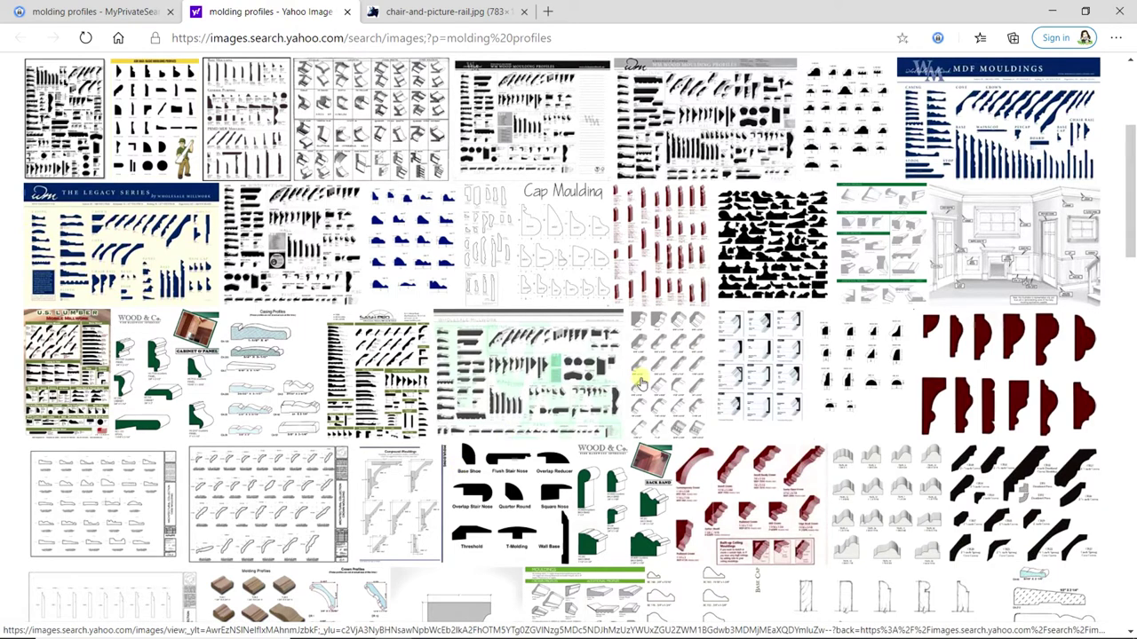
left_click(1033, 382)
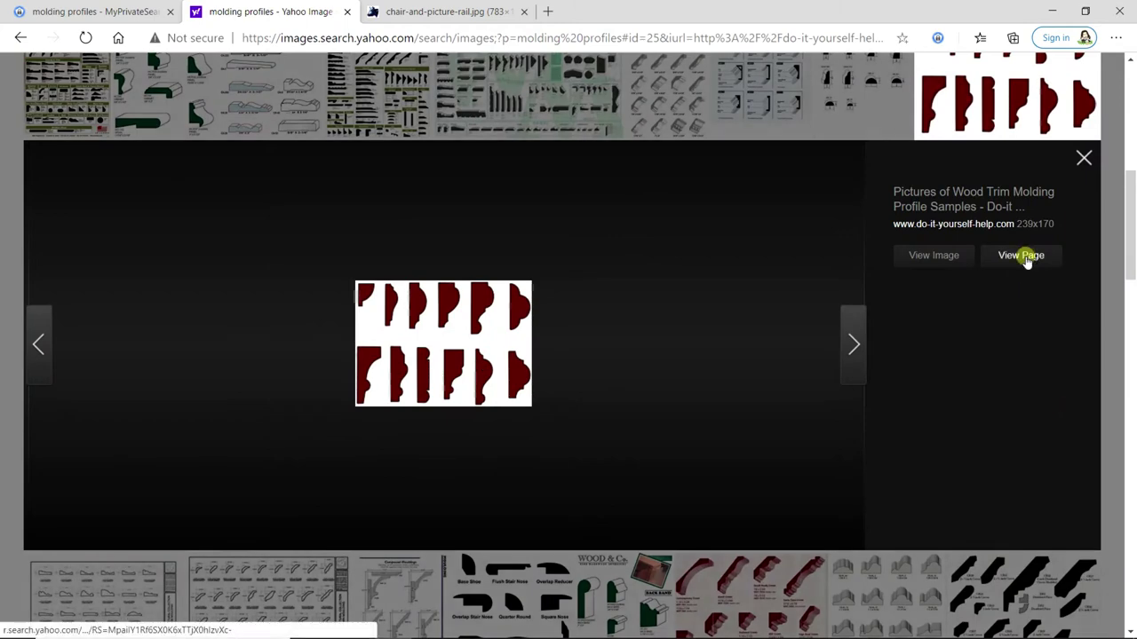
left_click(941, 257)
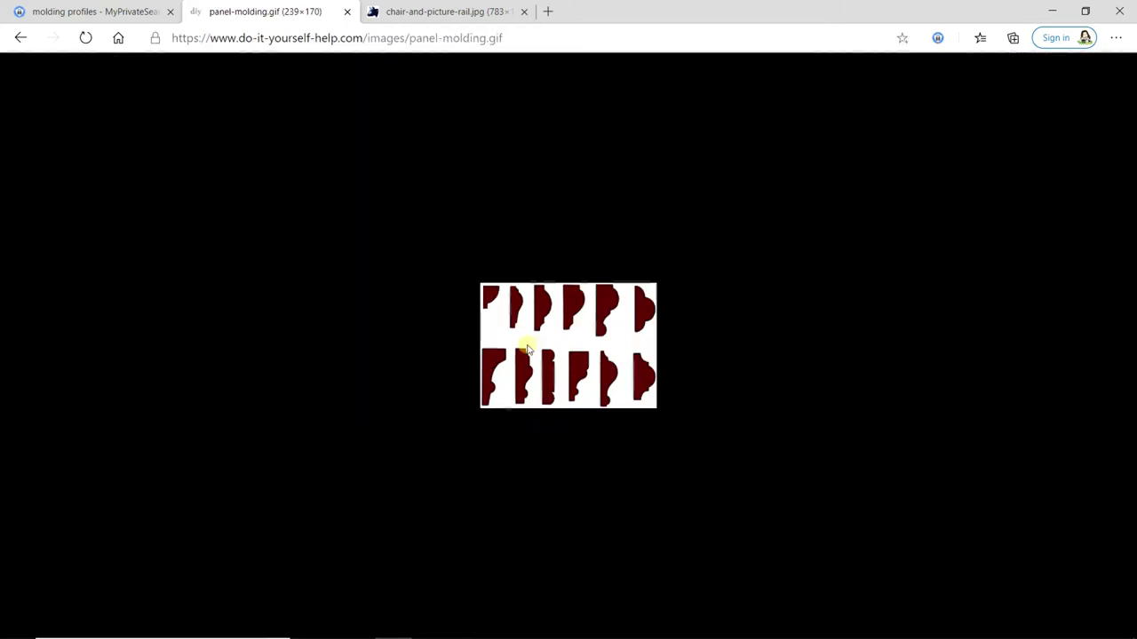
right_click(547, 342)
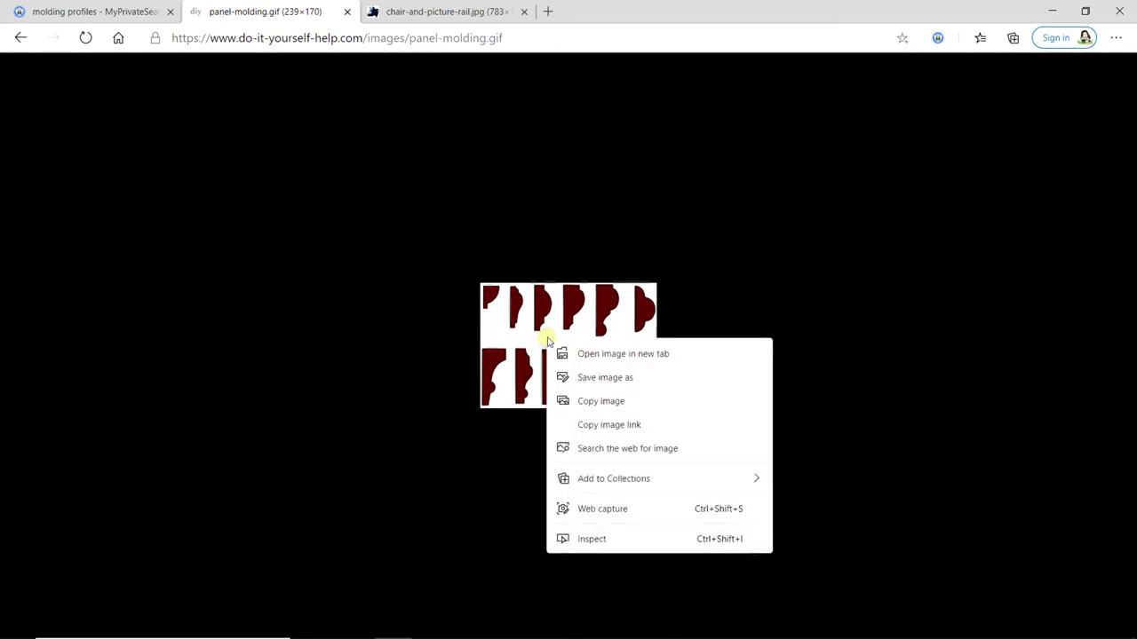
left_click(643, 405)
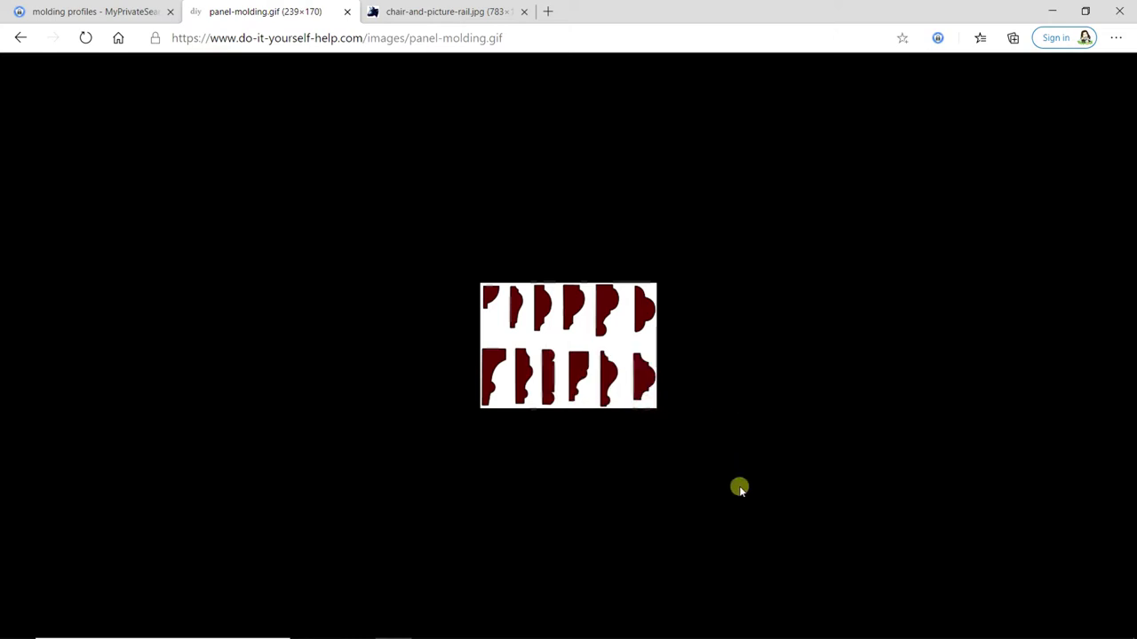
- Switch back to VCarve Pro and paste the copied molding profiles image into the 2D drawing
mouse_move(779, 634)
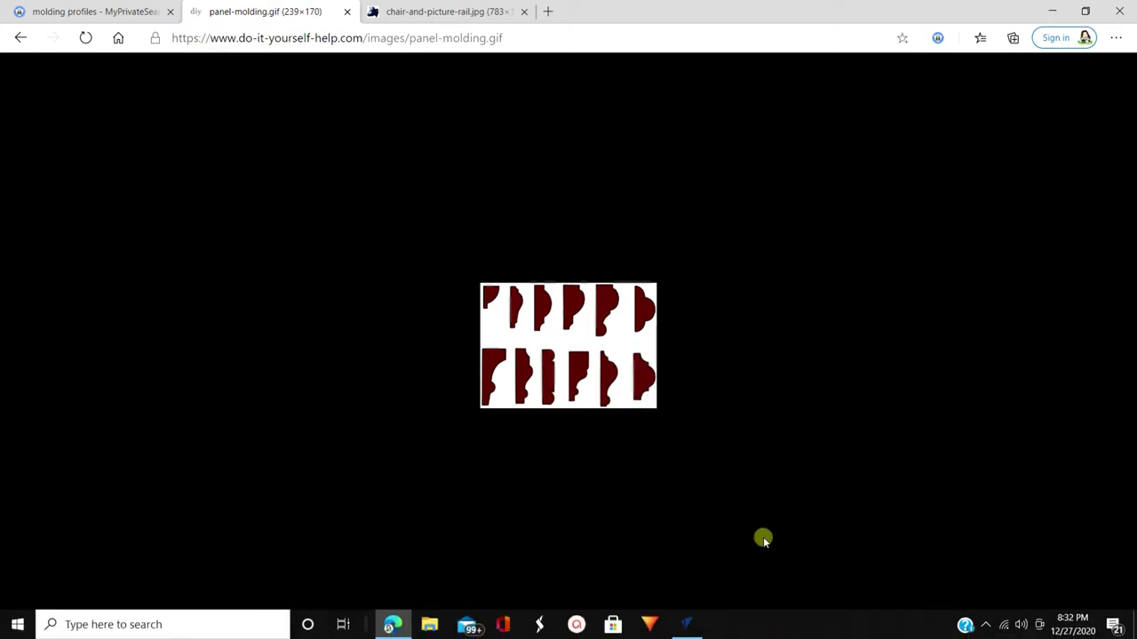
left_click(693, 633)
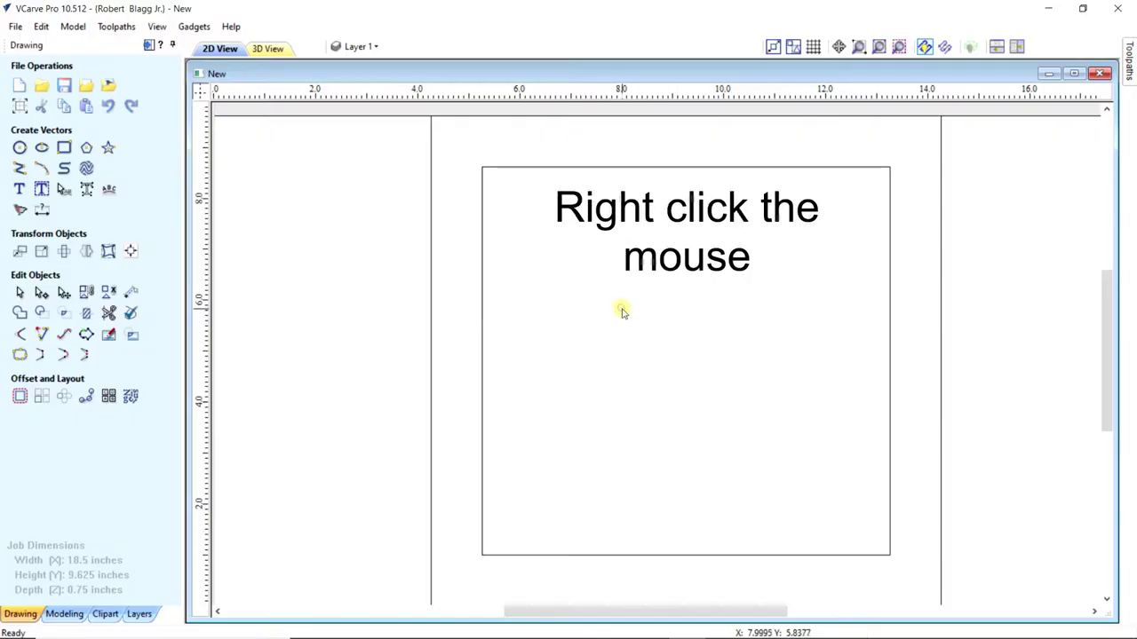
left_click(620, 307)
scroll(674, 312, "down", 1)
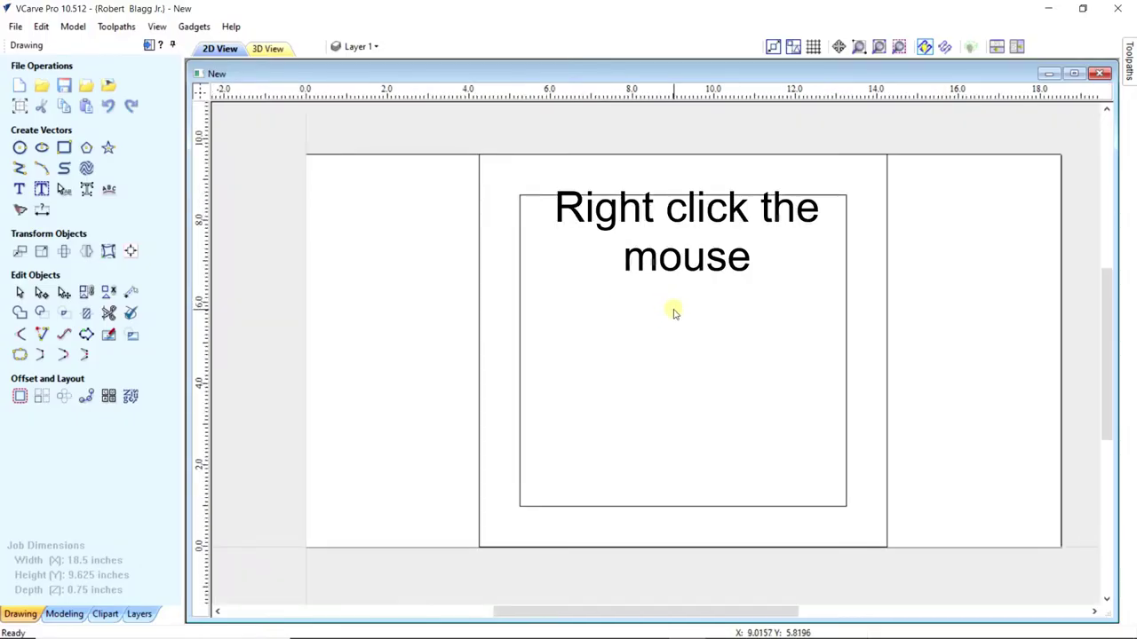
right_click(673, 312)
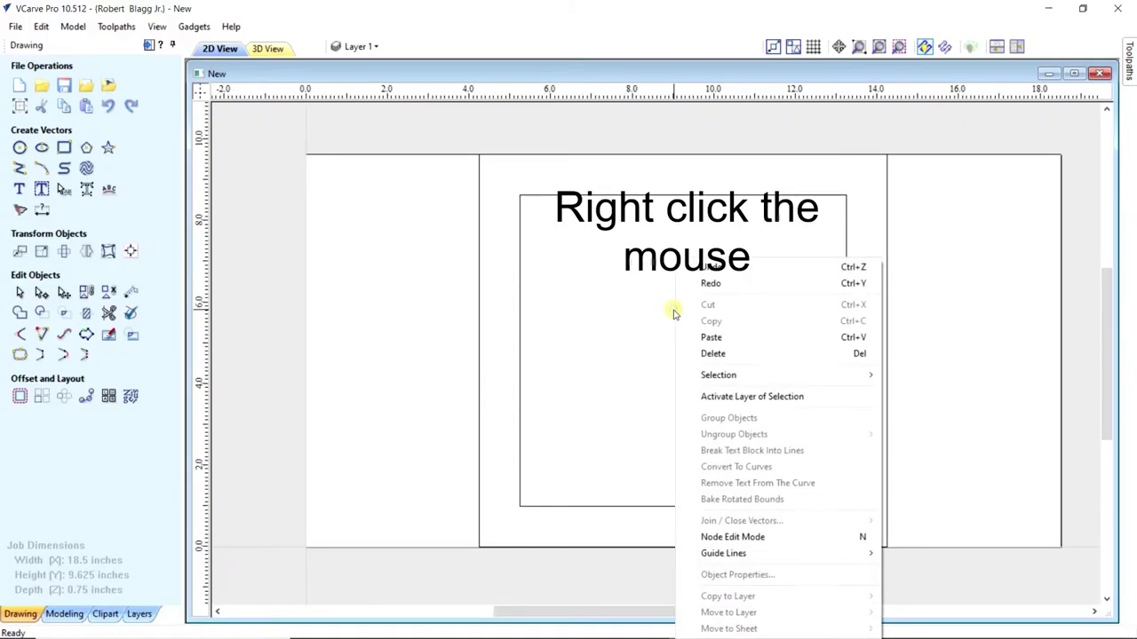
left_click(715, 337)
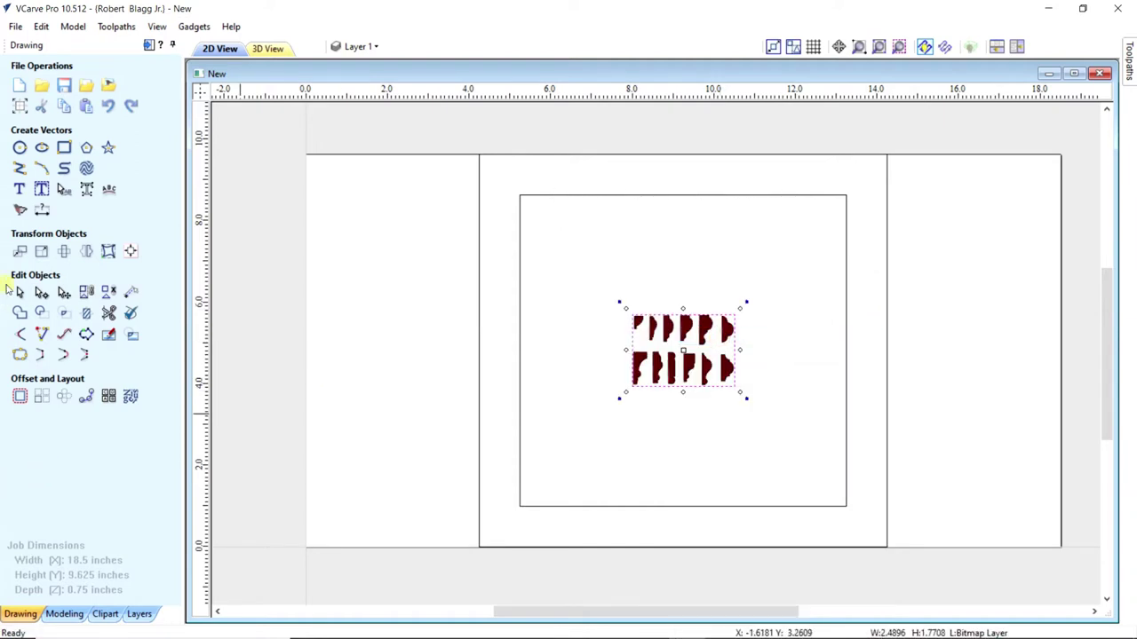
- Rotate the pasted molding profiles image by a relative angle of 90 degrees about its center
left_click(63, 253)
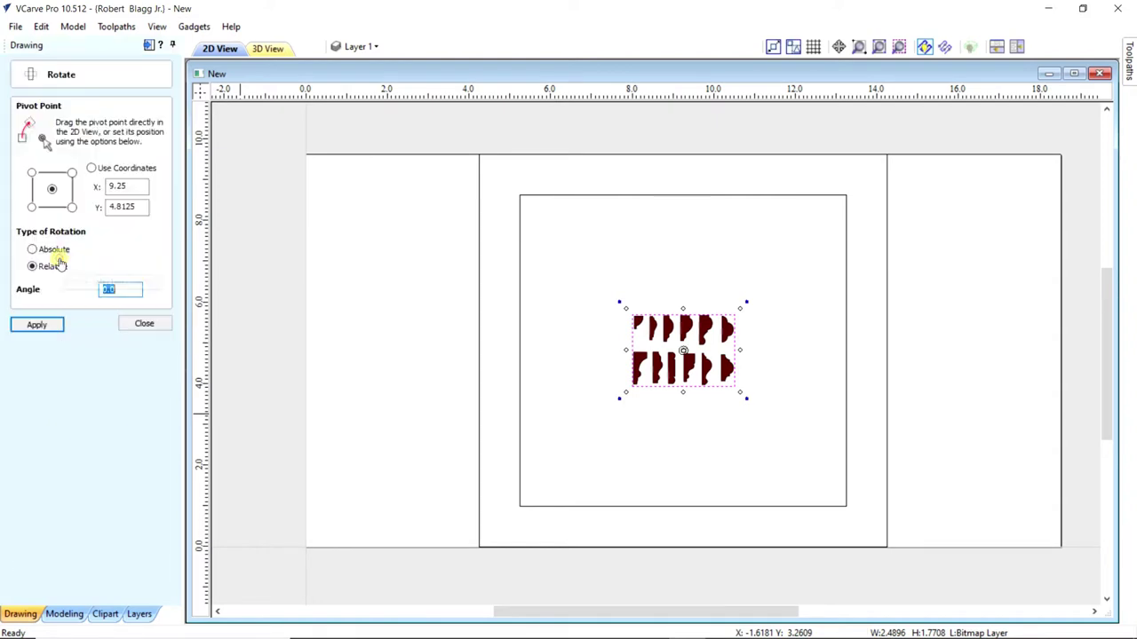
double_click(103, 290)
left_click(36, 325)
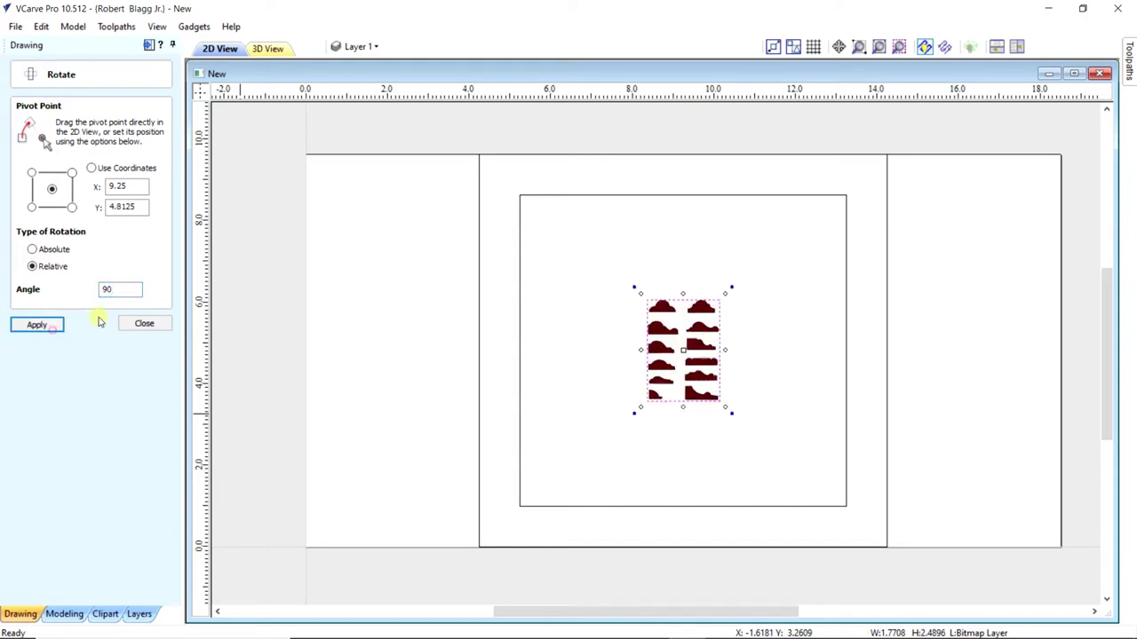
- Trace the rotated molding profiles image as black and white with a 0.50 threshold and apply the grouped vectors
left_click(153, 324)
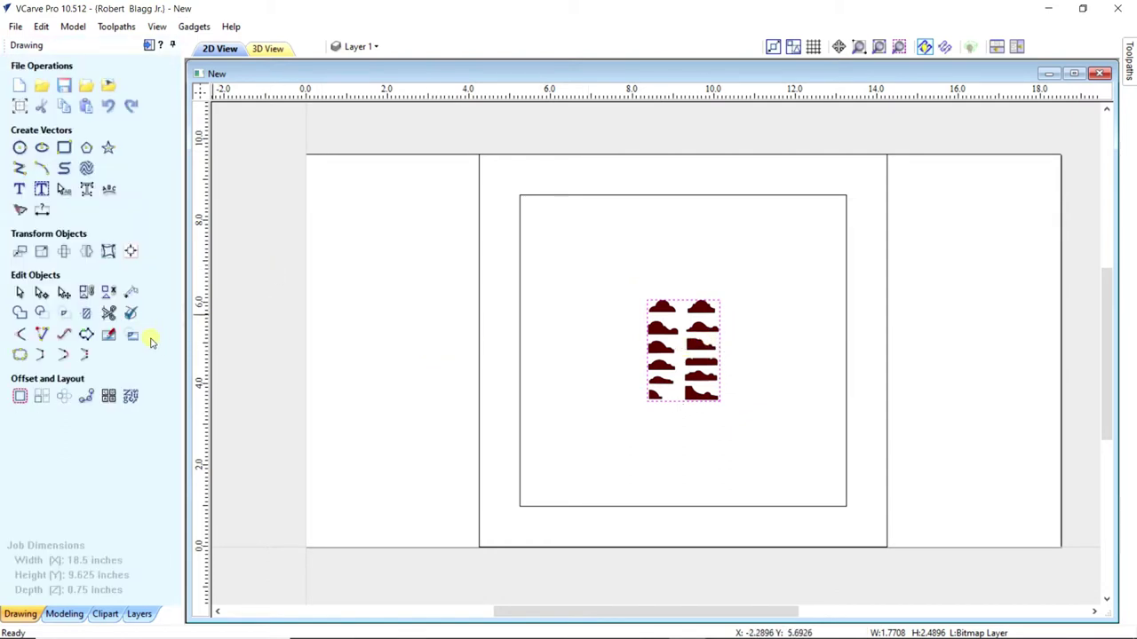
left_click(20, 209)
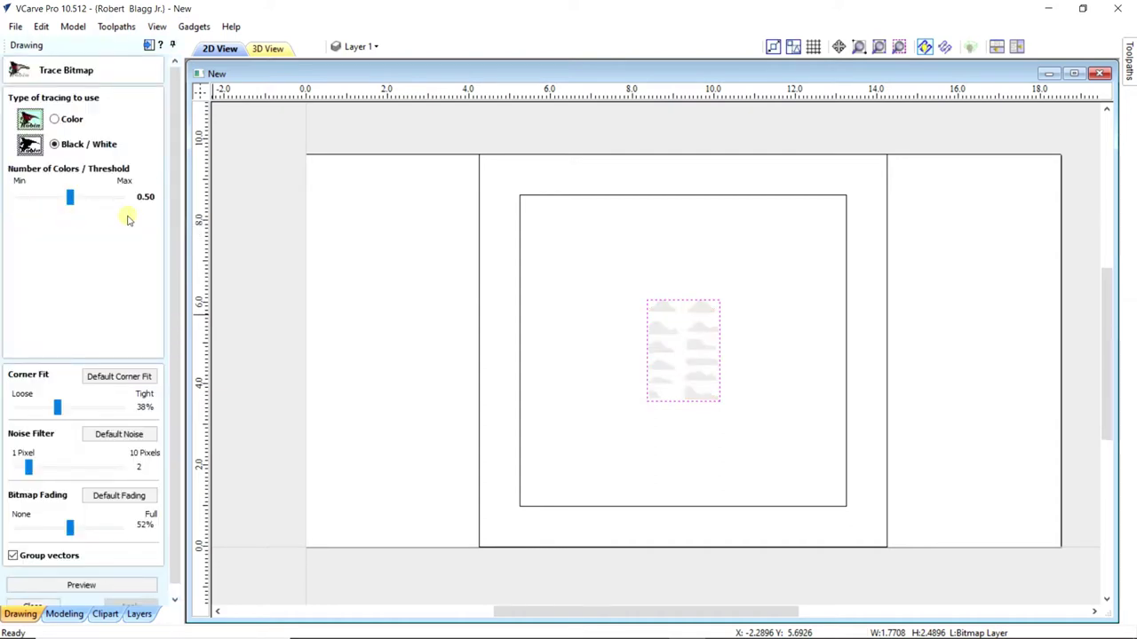
scroll(147, 320, "down", 1)
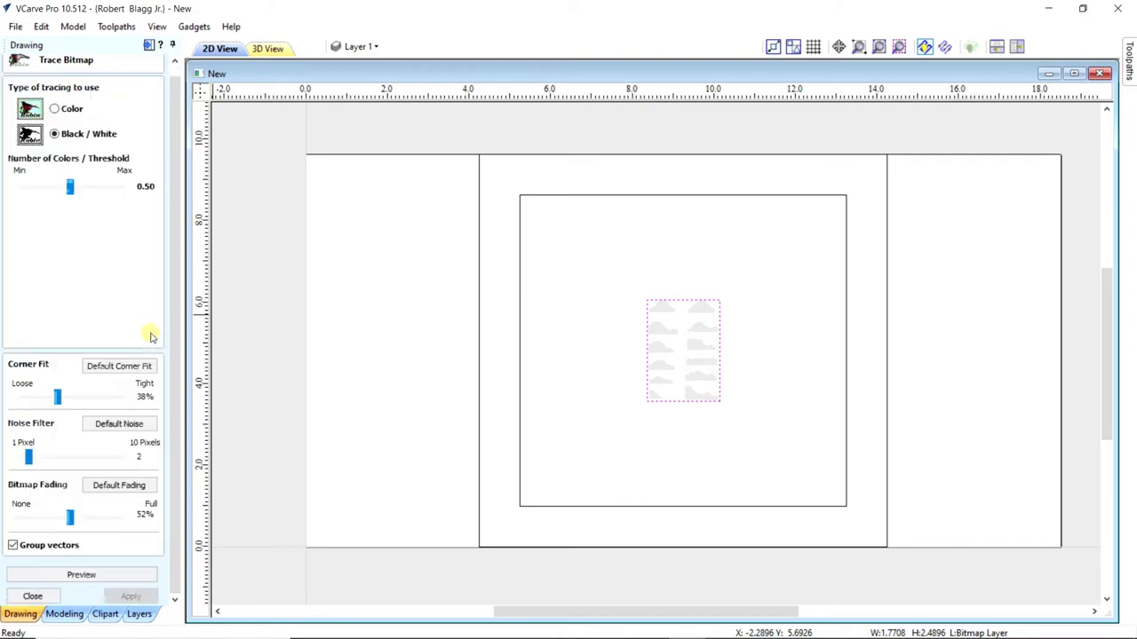
left_click(140, 578)
scroll(733, 324, "up", 3)
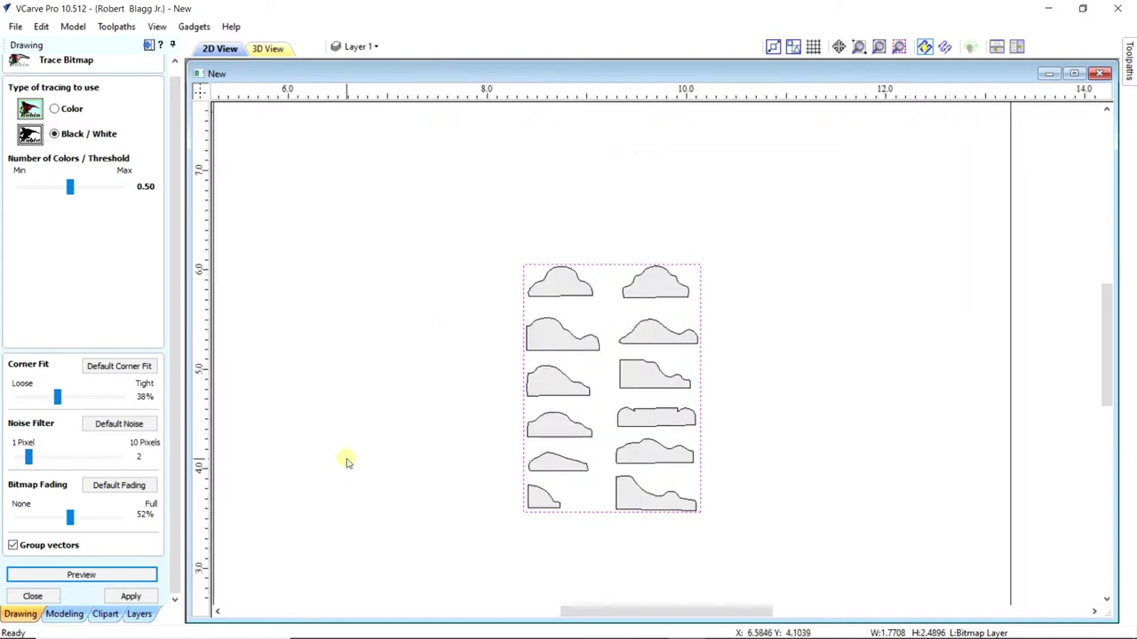
left_click(131, 598)
left_click(32, 596)
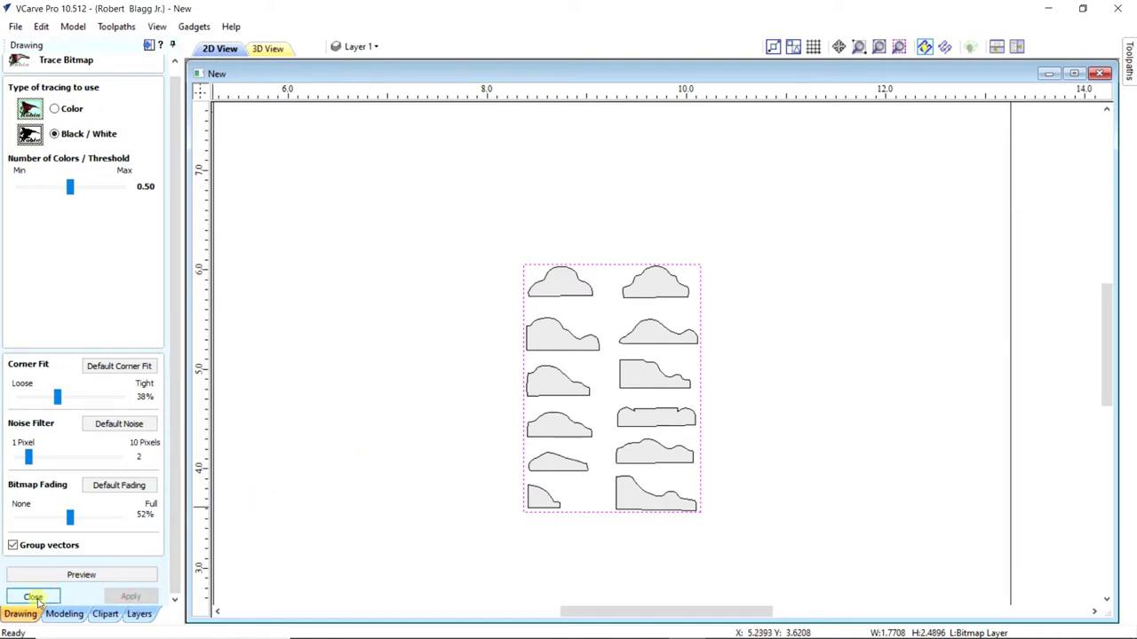
- Delete the molding profiles bitmap from beneath the traced vectors
left_click(536, 308)
right_click(536, 308)
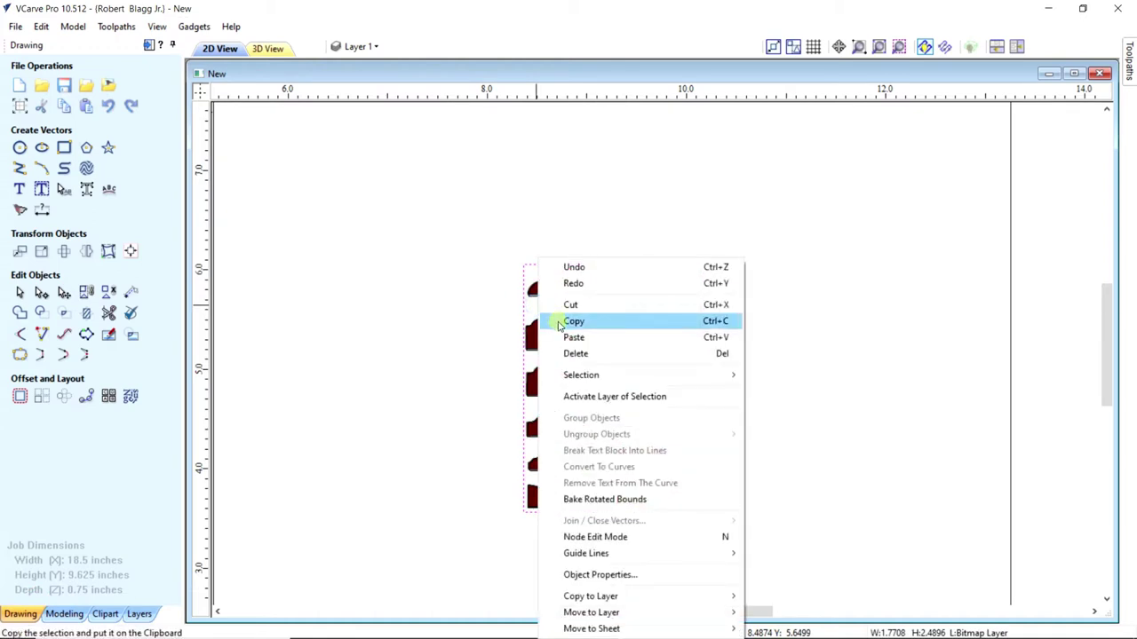
left_click(578, 353)
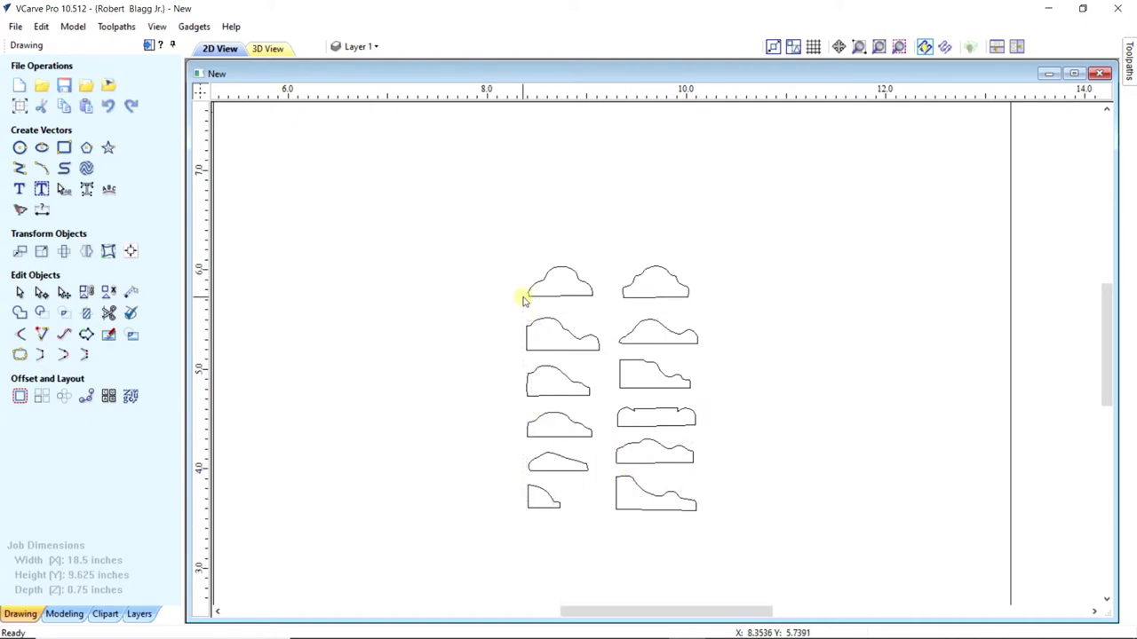
- Ungroup the traced profile vectors back onto their original object layers and clear the selection
left_click_drag(518, 257, 518, 258)
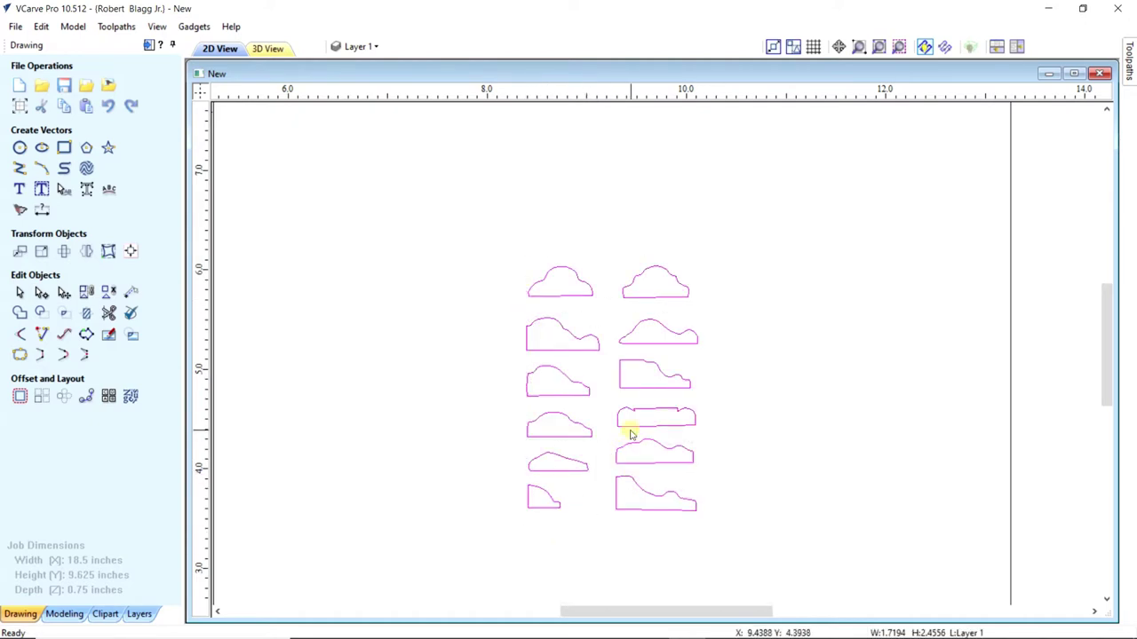
right_click(620, 385)
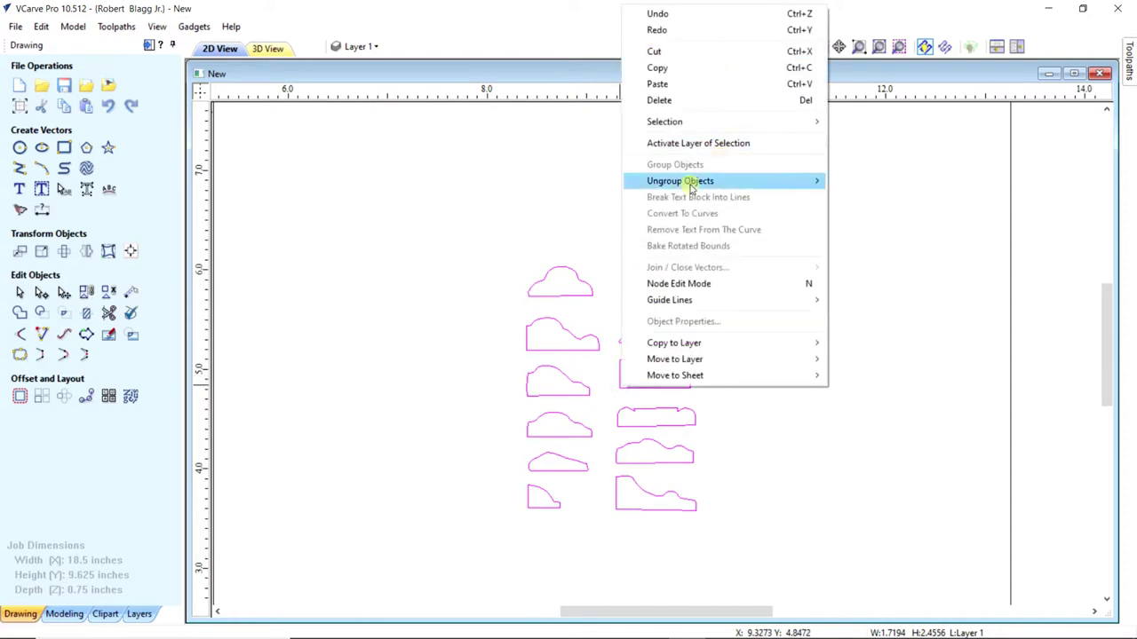
mouse_move(691, 185)
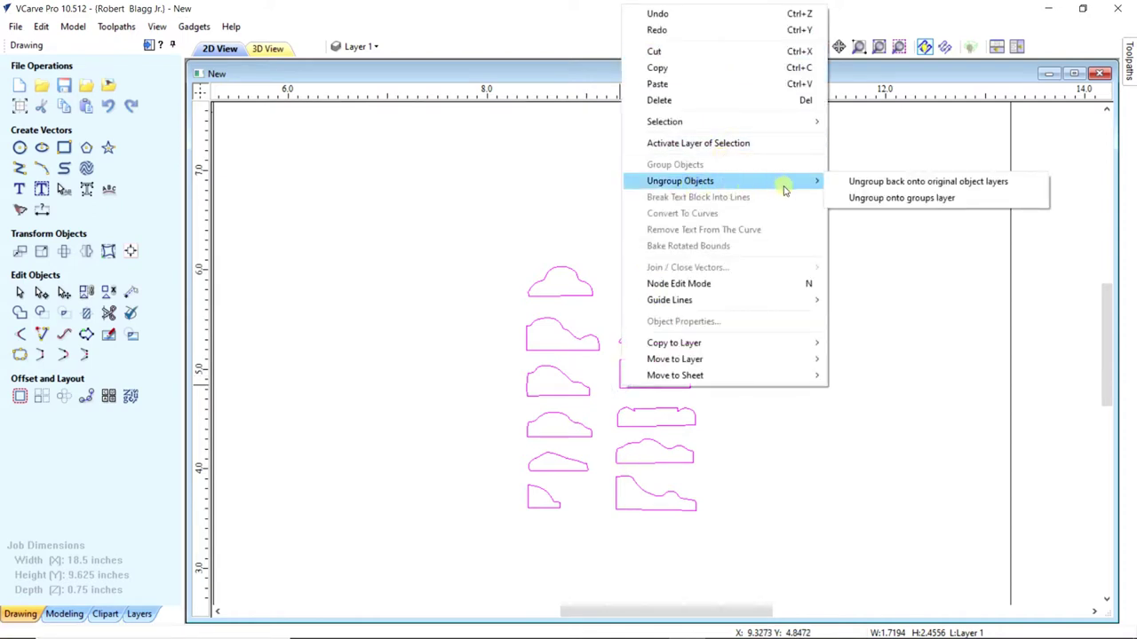
left_click(868, 186)
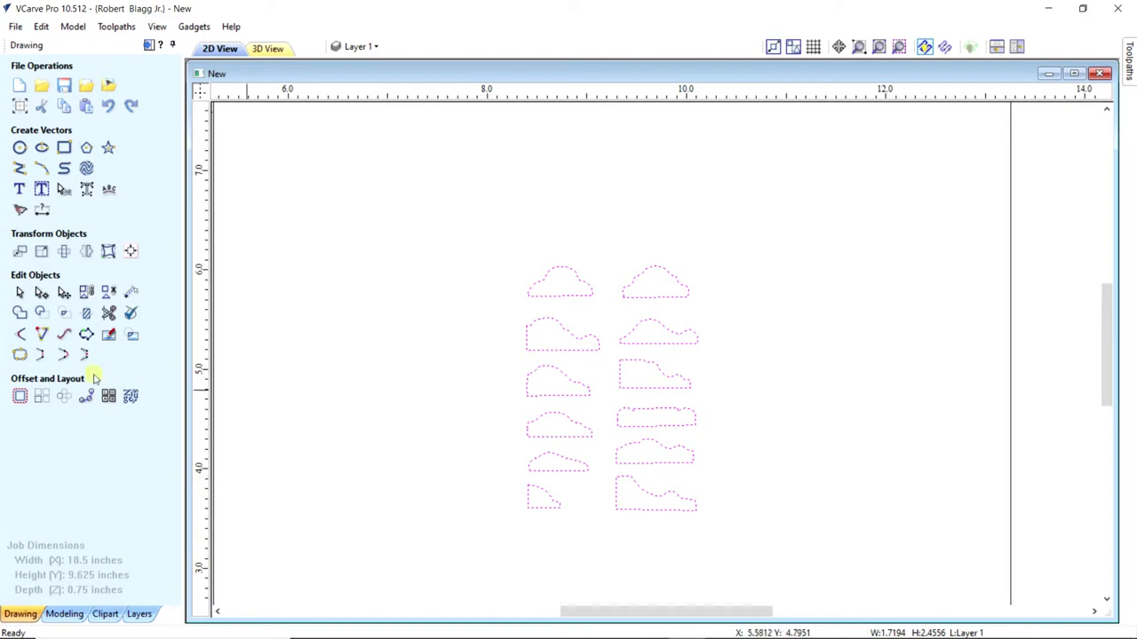
left_click(507, 420)
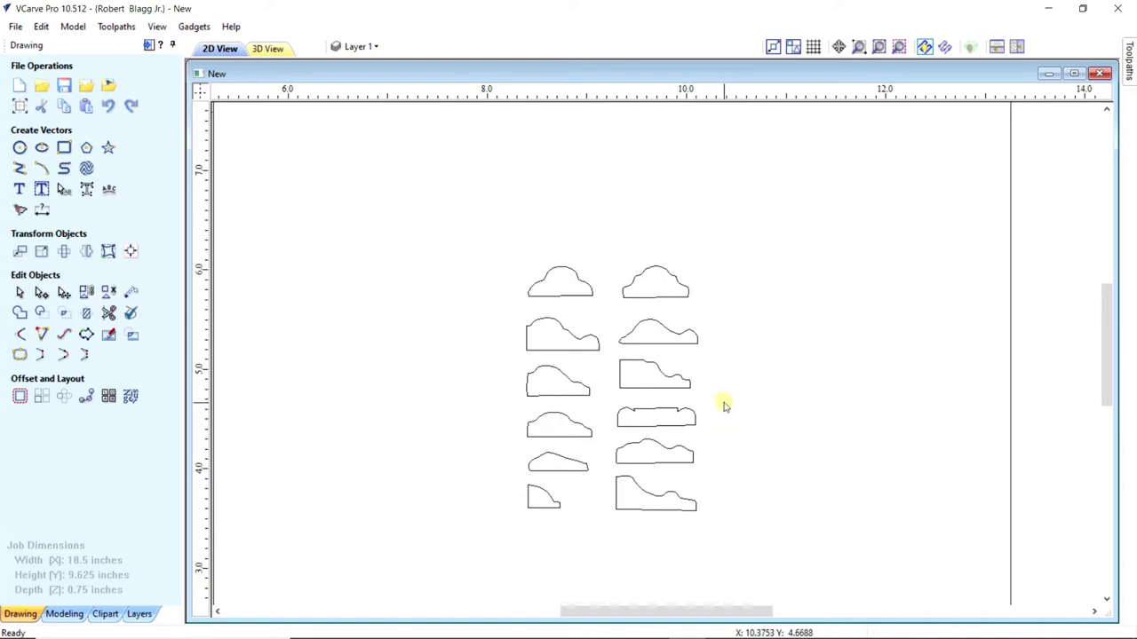
- Cut the third profile outline in the right-hand column at its upper left corner node in node editing mode
left_click_drag(722, 402, 609, 348)
scroll(680, 376, "up", 2)
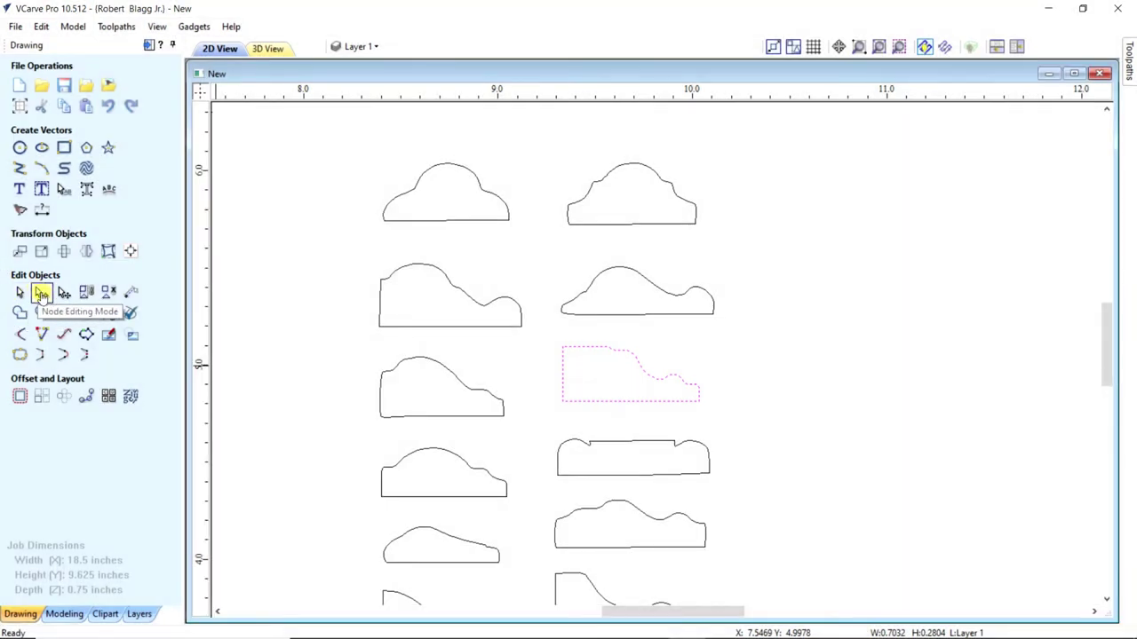
left_click(43, 293)
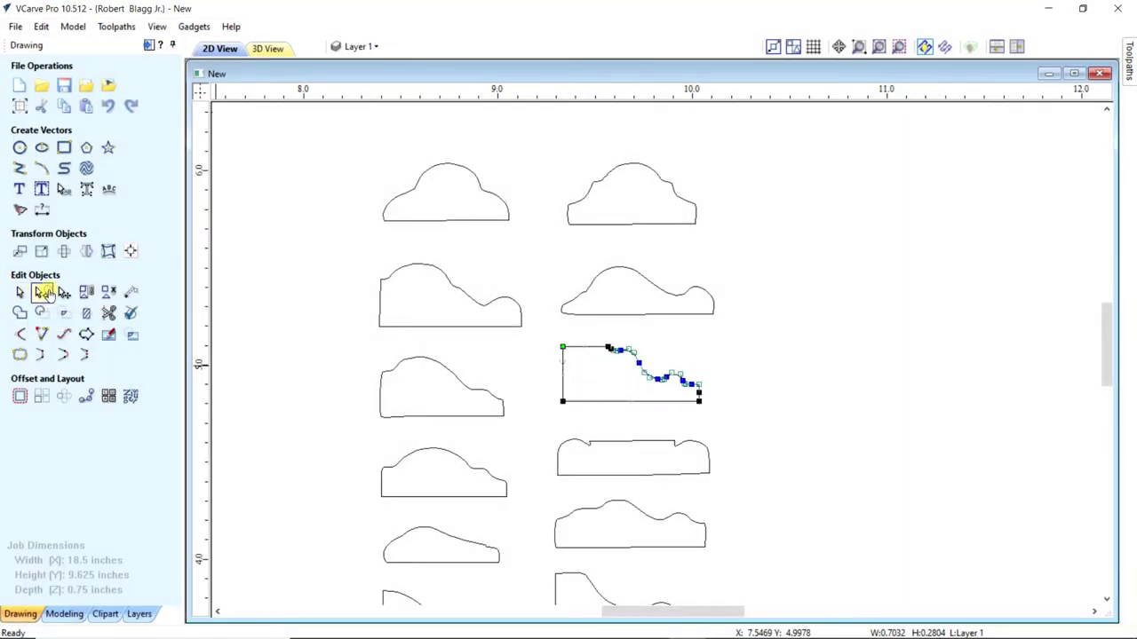
scroll(583, 364, "up", 1)
scroll(584, 364, "up", 5)
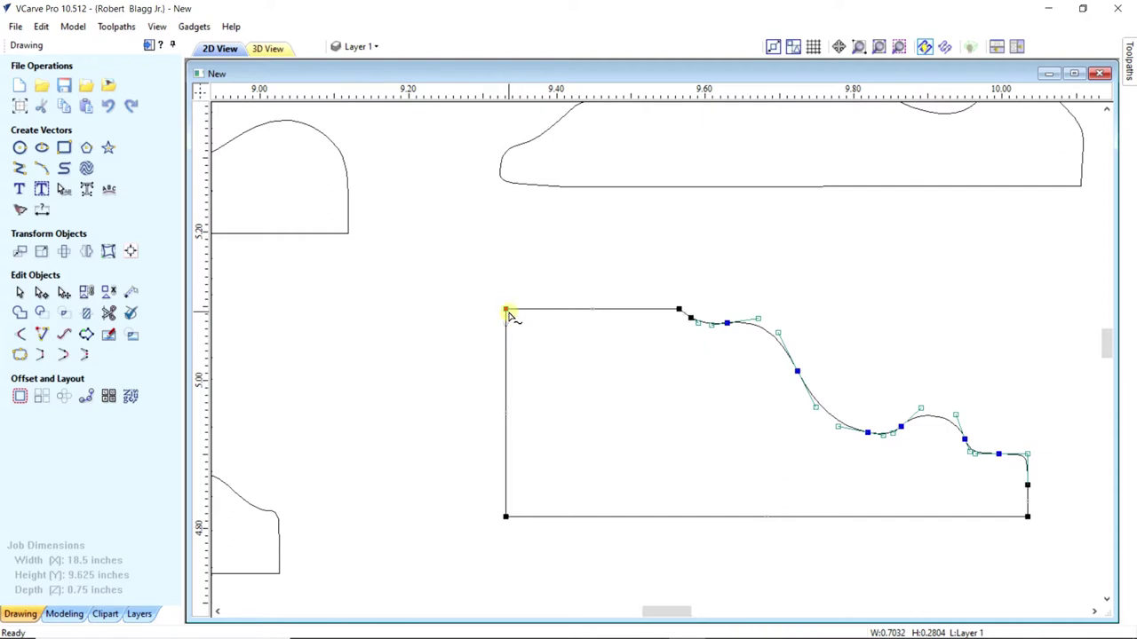
scroll(505, 310, "up", 8)
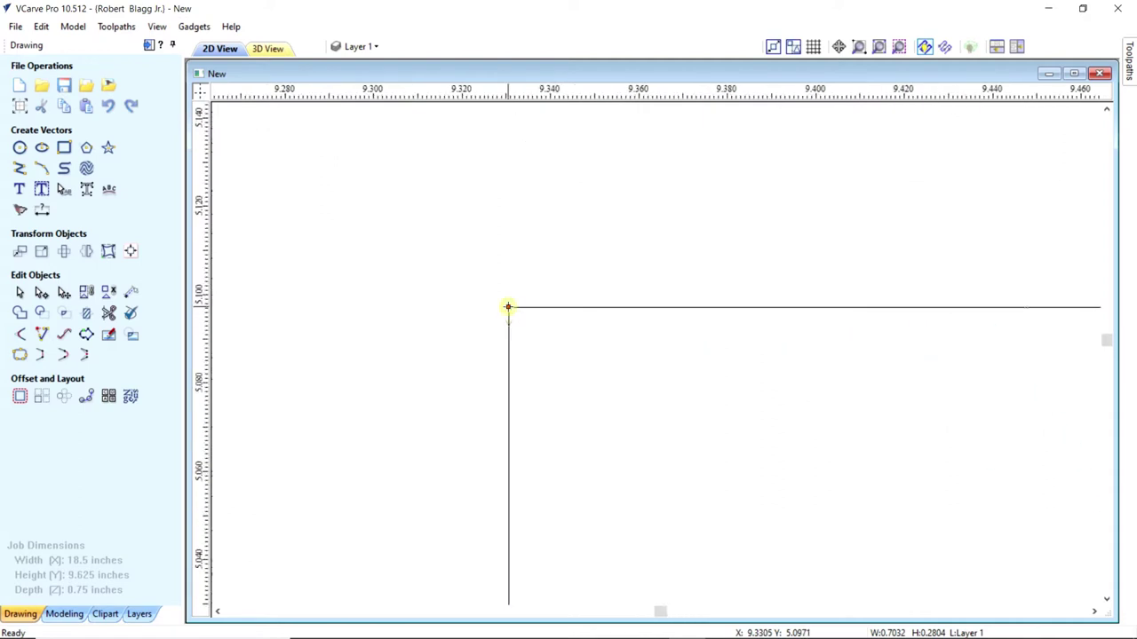
right_click(507, 309)
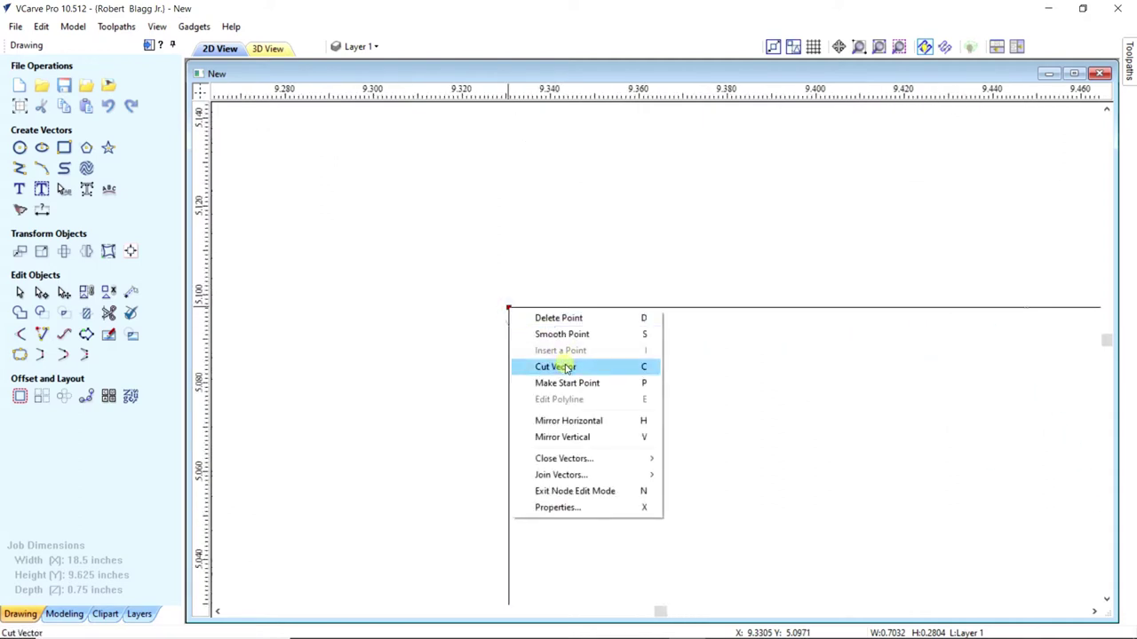
left_click(603, 367)
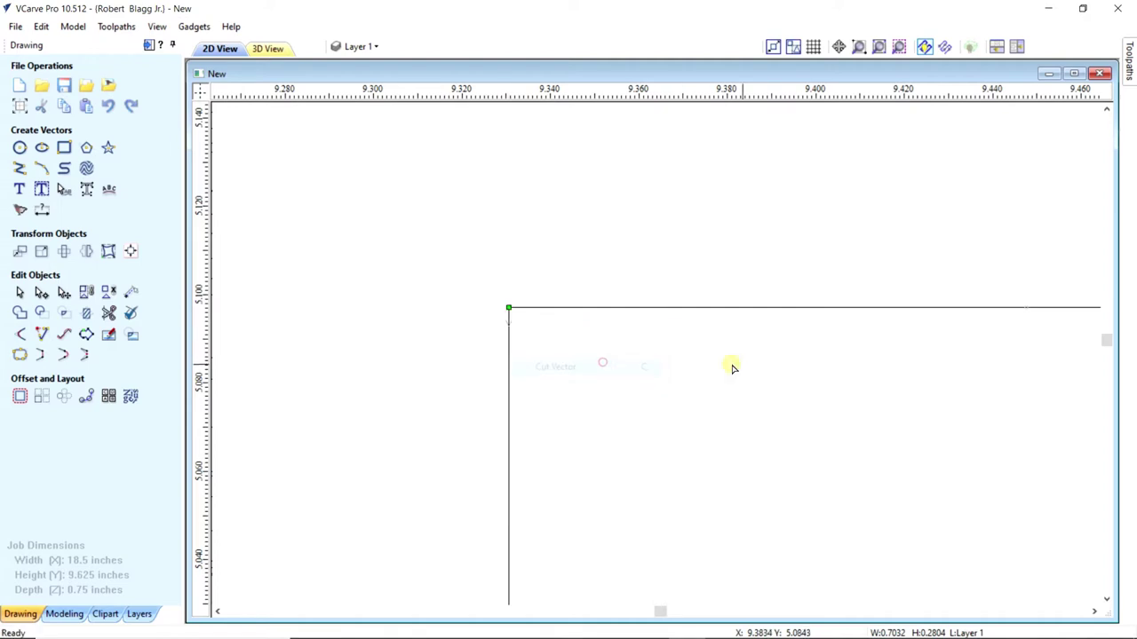
- Insert a point where the same profile's rounded right end meets its vertical edge, cut the vector there and leave node editing
scroll(754, 366, "down", 6)
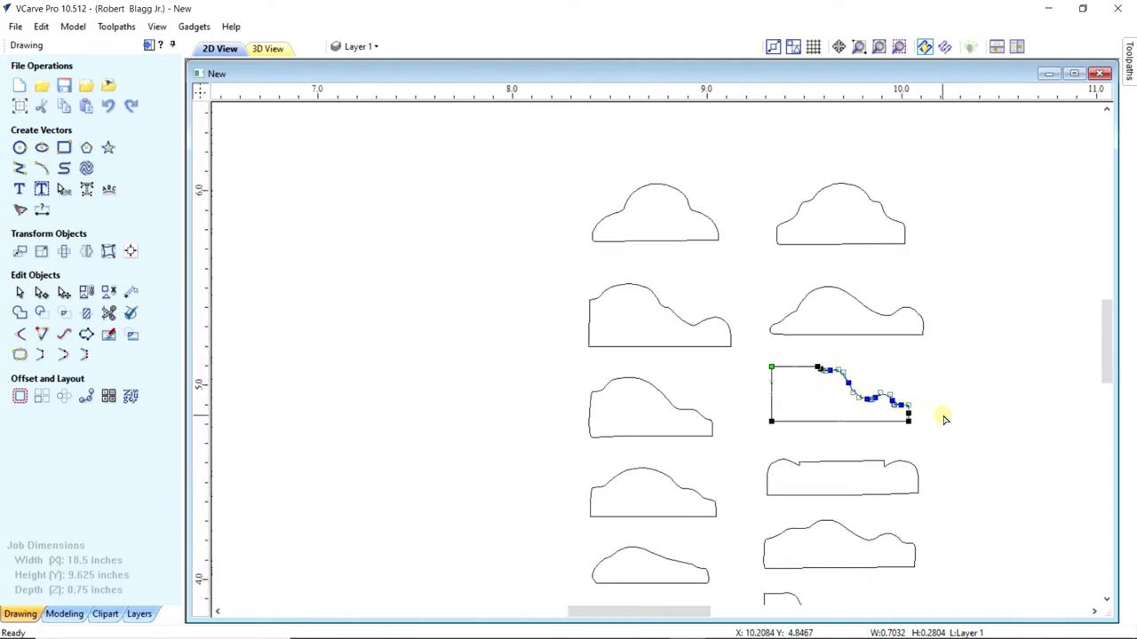
scroll(941, 419, "up", 5)
scroll(830, 353, "up", 4)
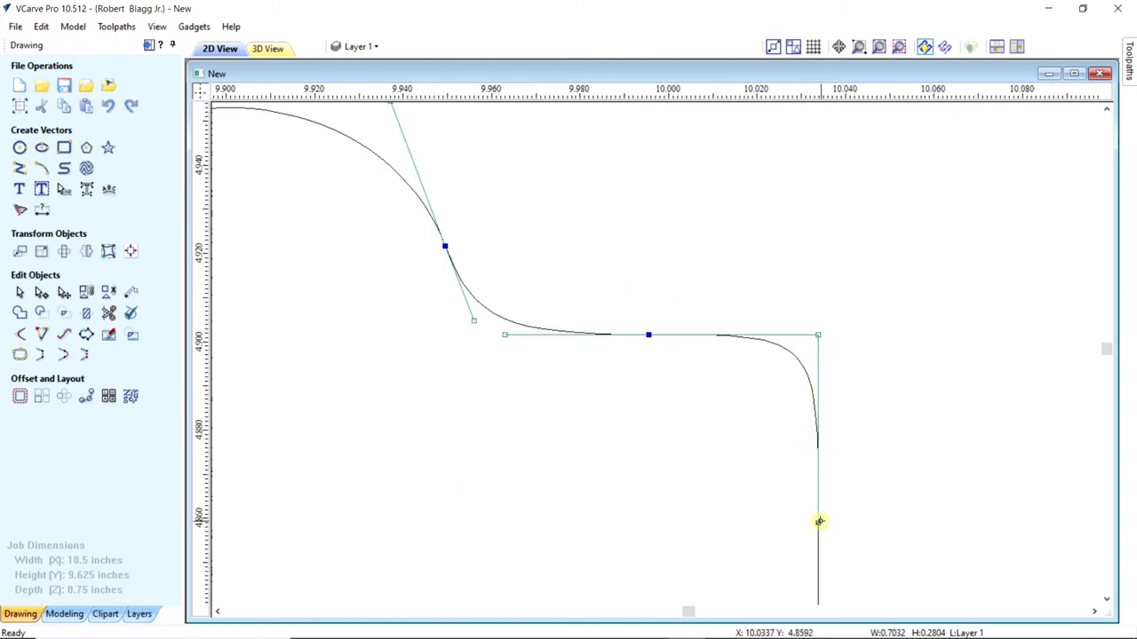
right_click(818, 431)
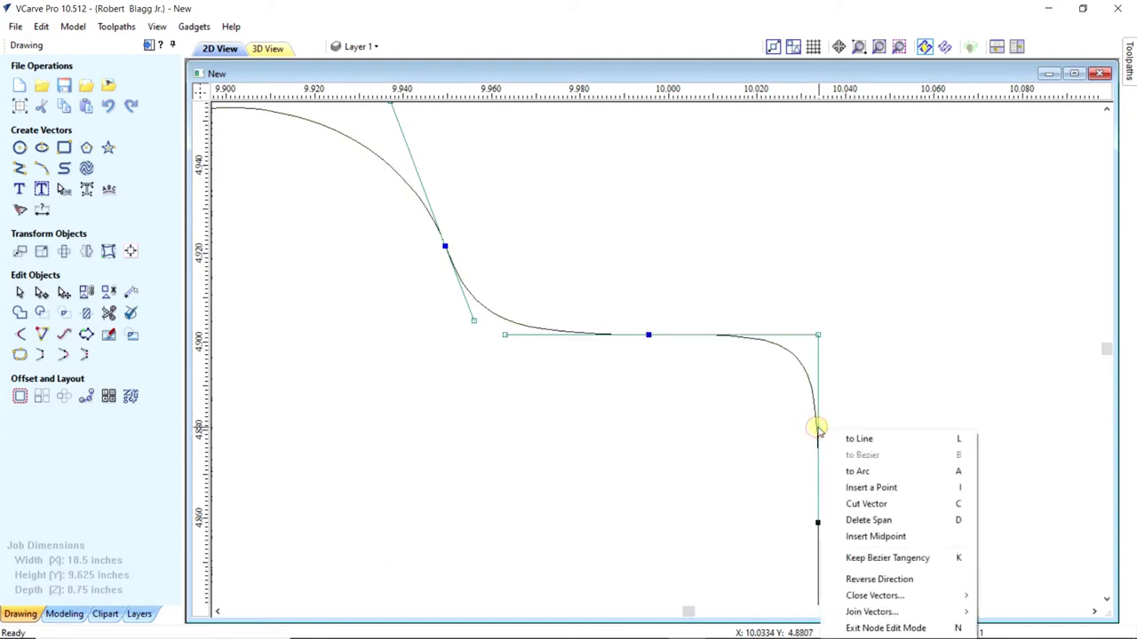
left_click(888, 488)
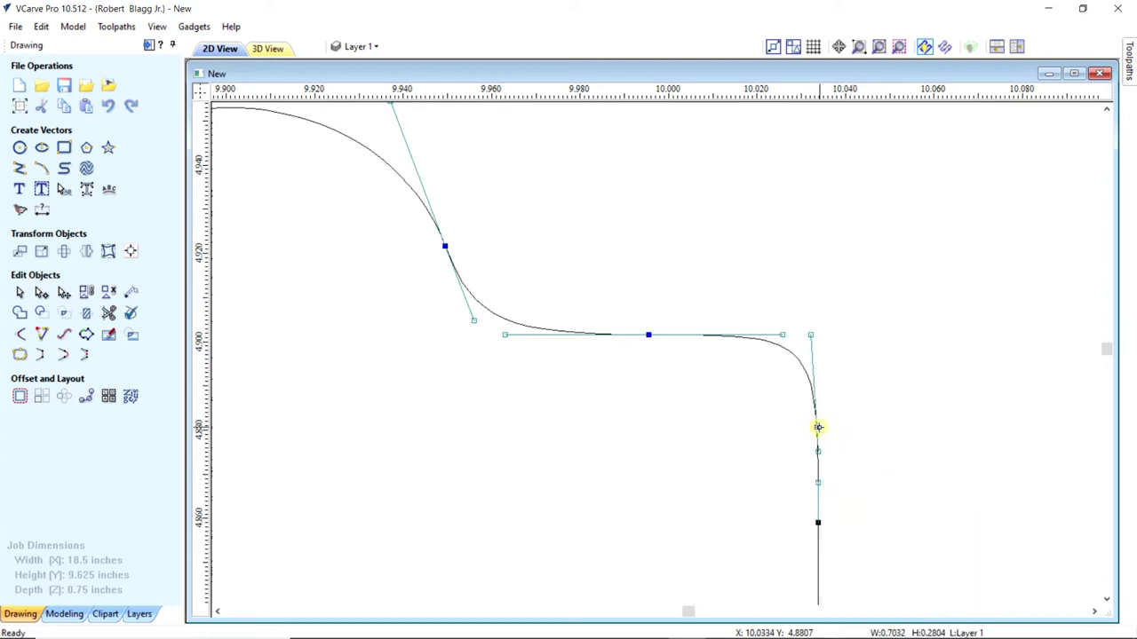
right_click(818, 427)
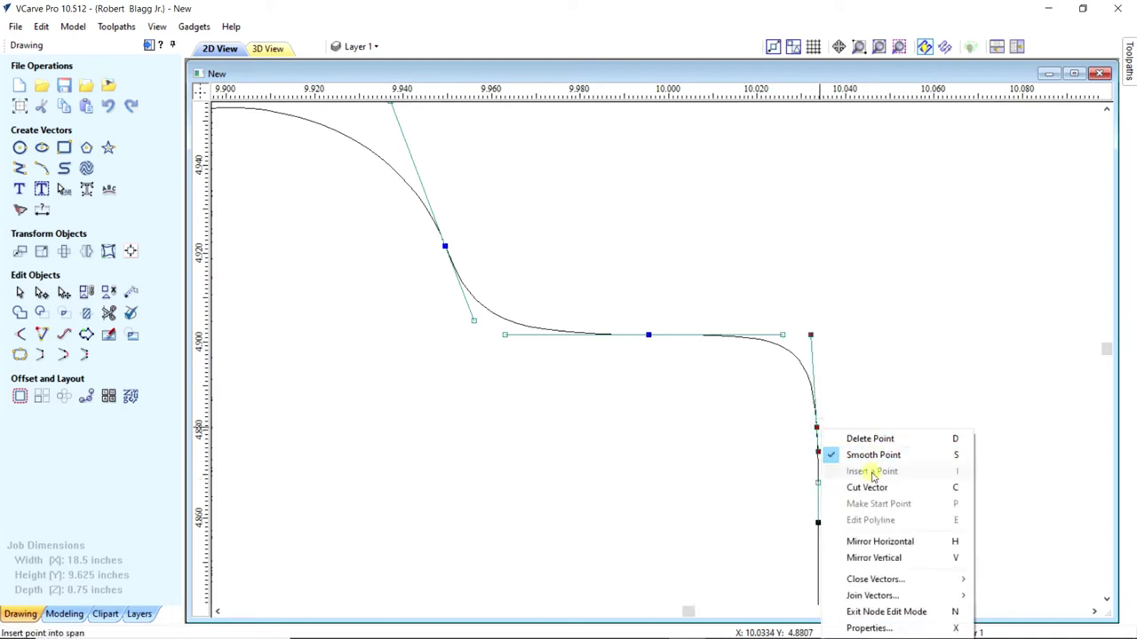
left_click(883, 488)
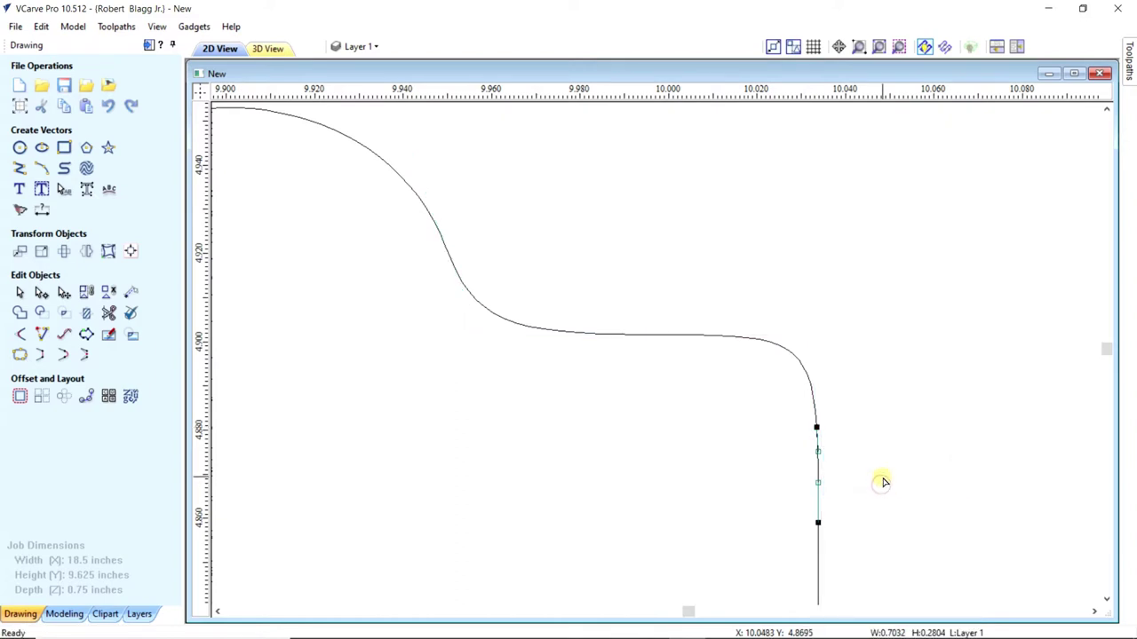
left_click(16, 291)
- Remove the separated left, bottom and right straight edges of the profile, keeping only its open molding curve
scroll(578, 386, "down", 3)
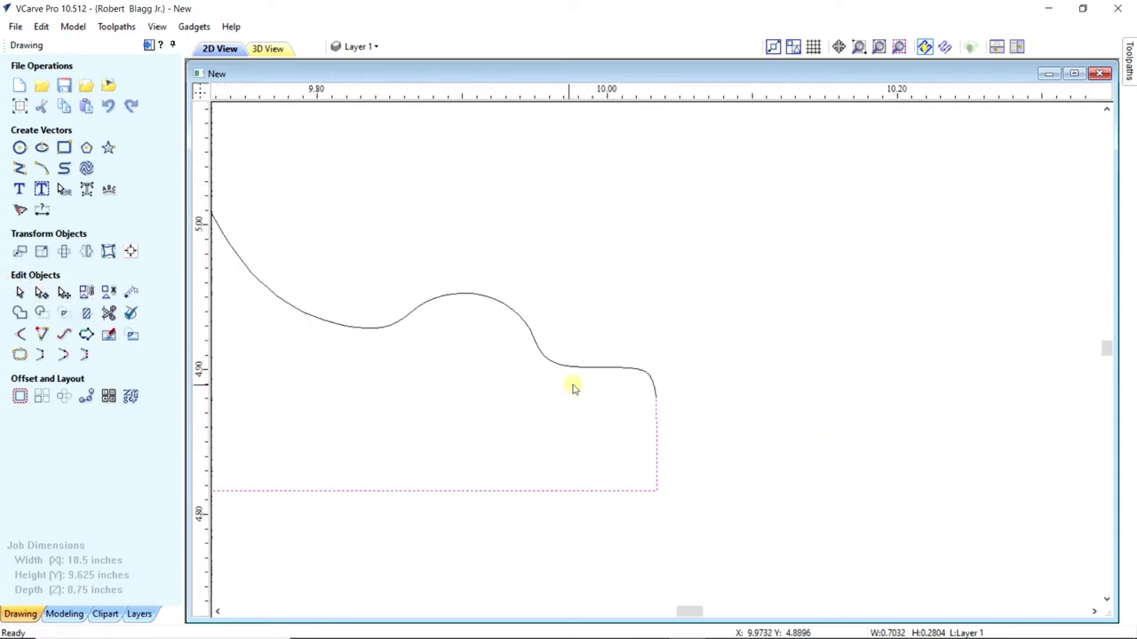
scroll(573, 388, "down", 5)
scroll(332, 385, "up", 2)
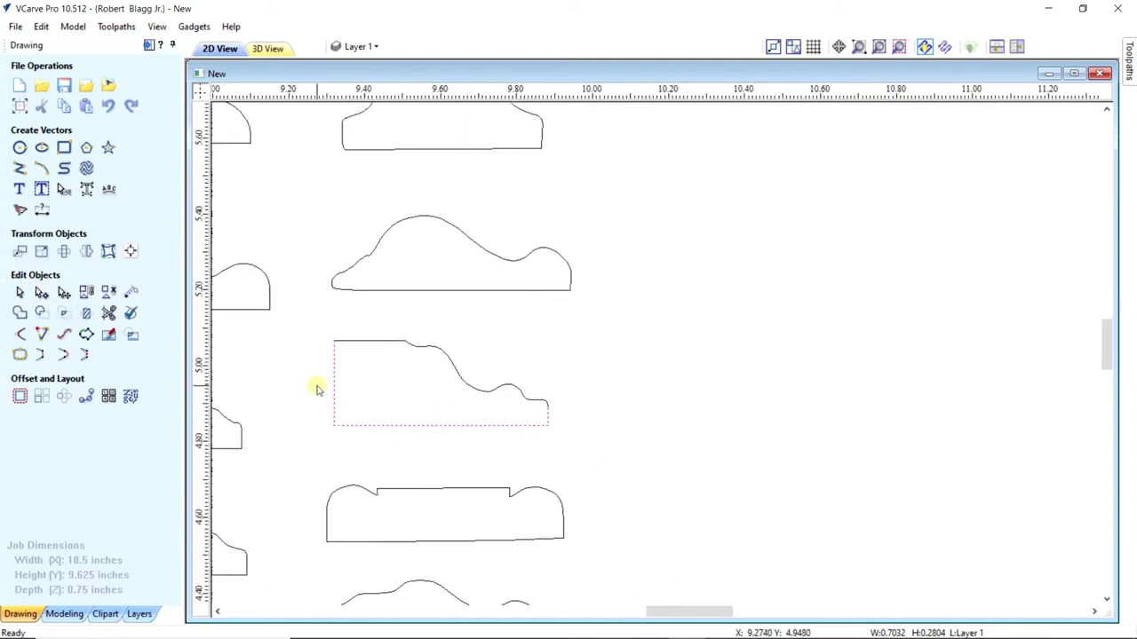
scroll(318, 389, "up", 1)
scroll(305, 368, "up", 2)
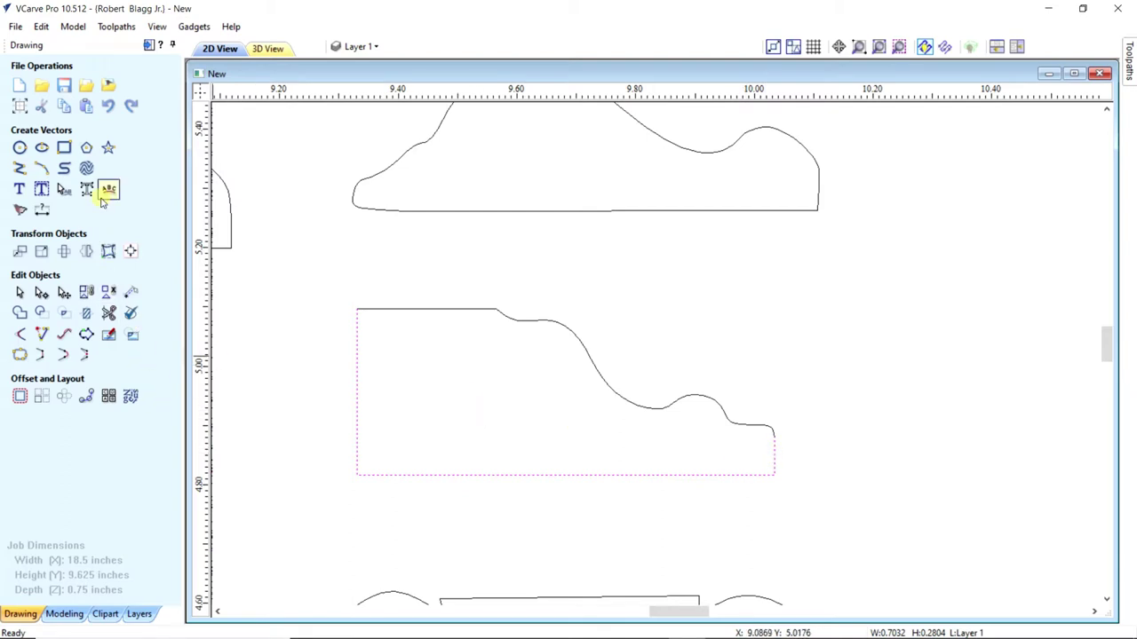
left_click(42, 108)
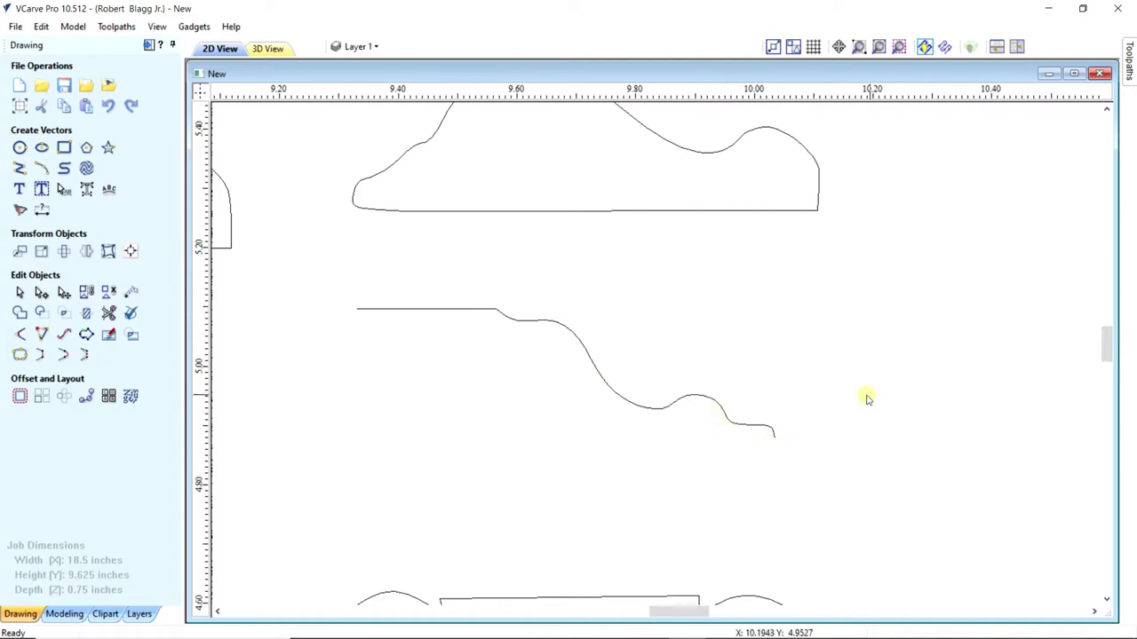
- Move the open molding curve about 1 inch horizontally to the right, clear of the profile columns, and deselect it
left_click_drag(835, 480, 332, 292)
key("Escape")
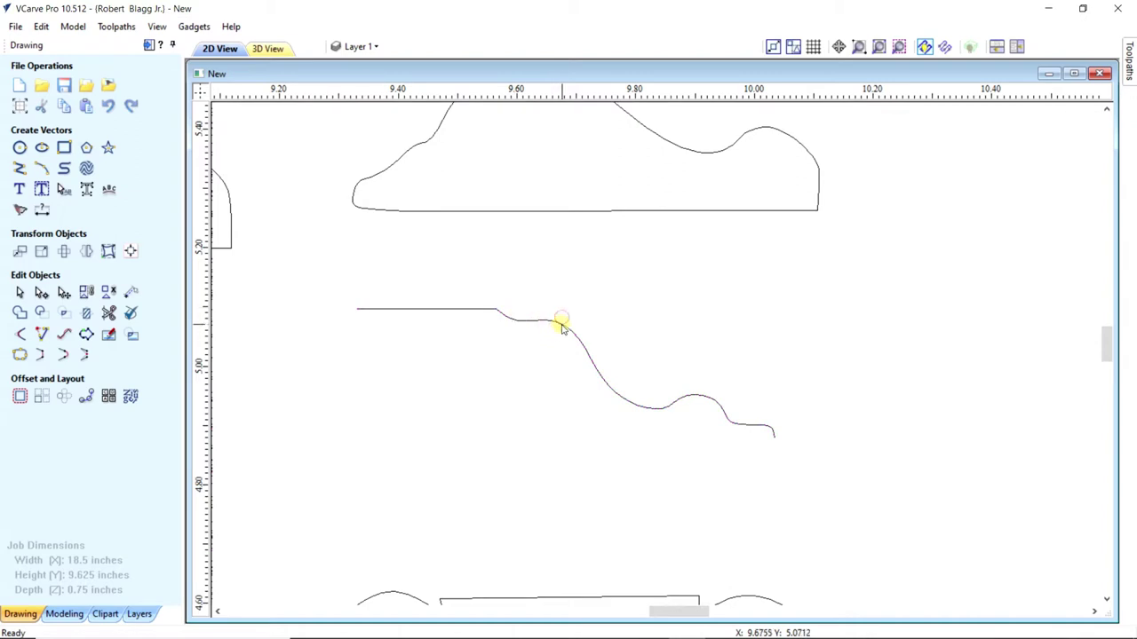
left_click(561, 327)
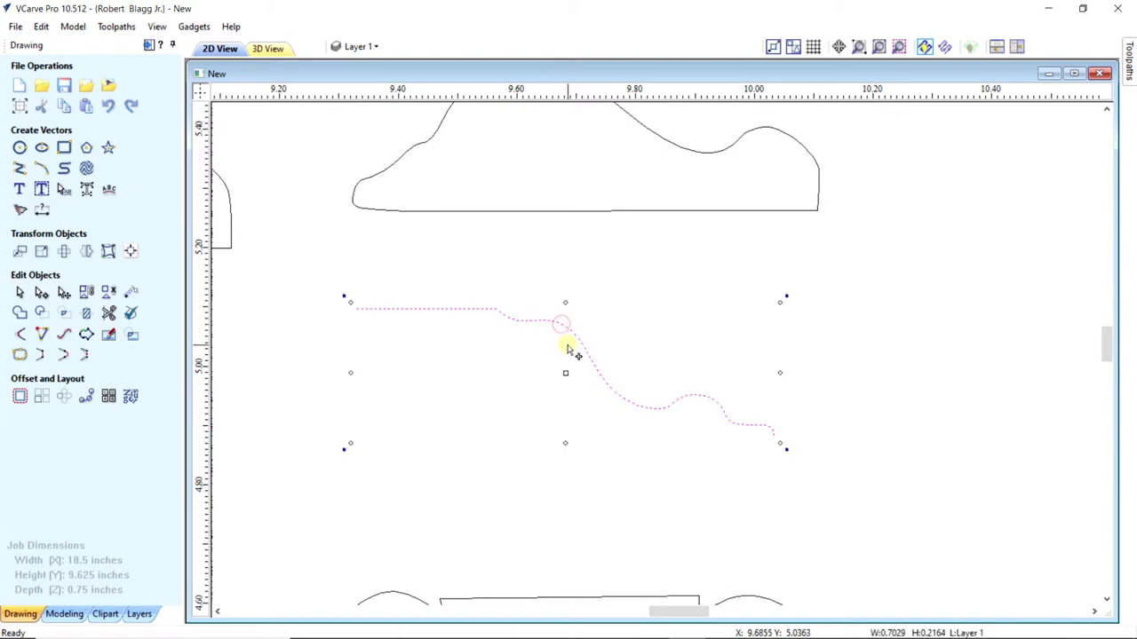
scroll(573, 346, "down", 5)
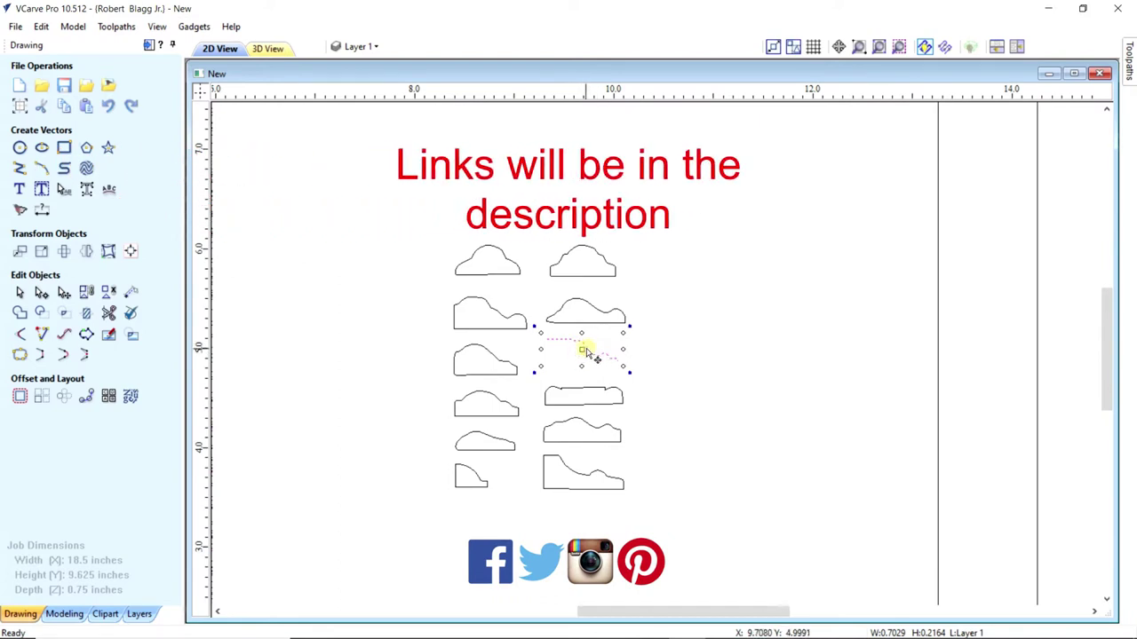
left_click(581, 352)
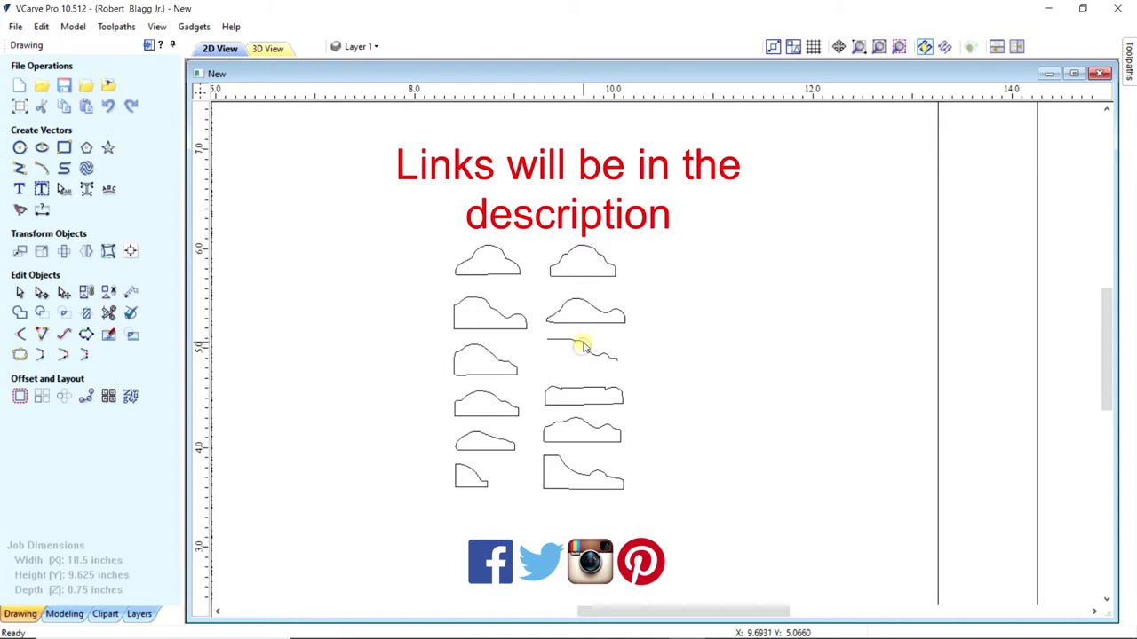
left_click(581, 346)
left_click(583, 346)
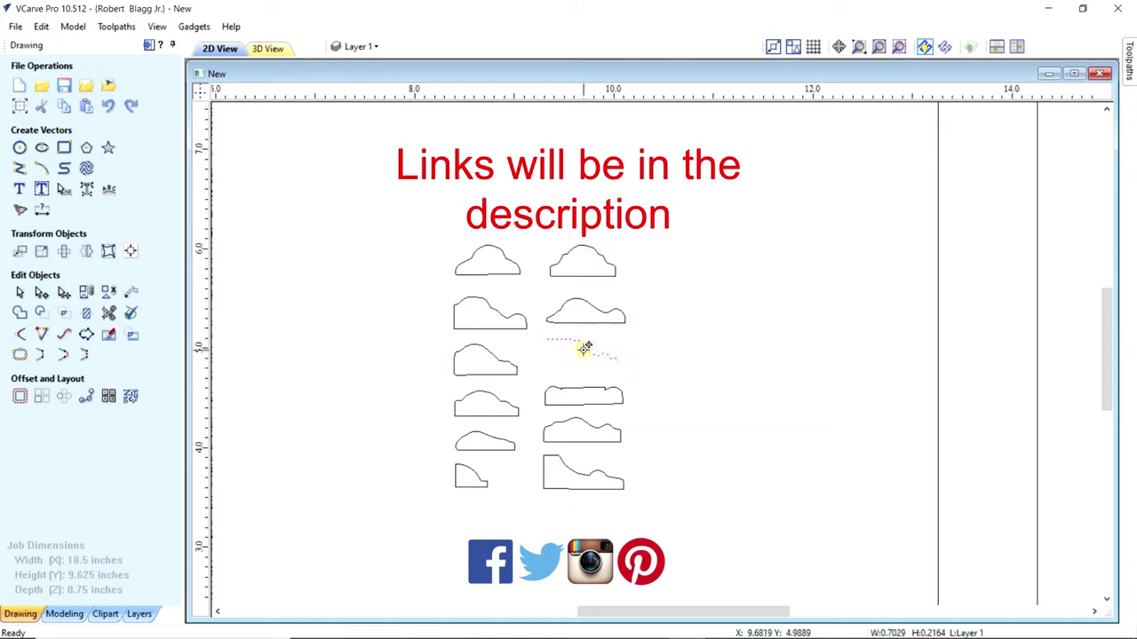
left_click_drag(591, 348, 695, 348)
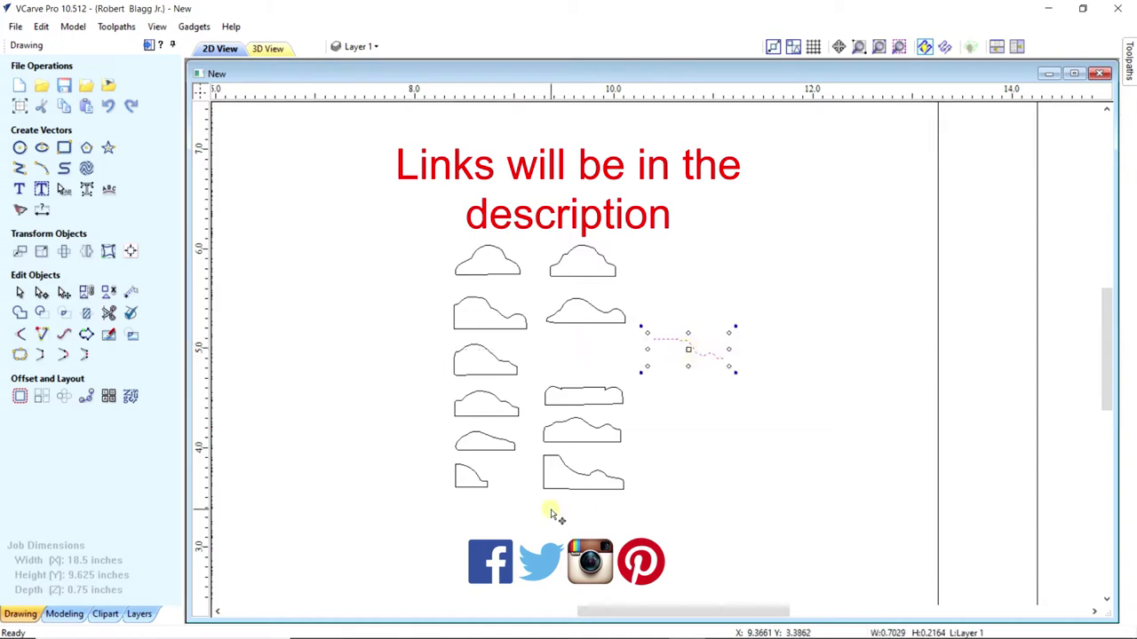
left_click(647, 513)
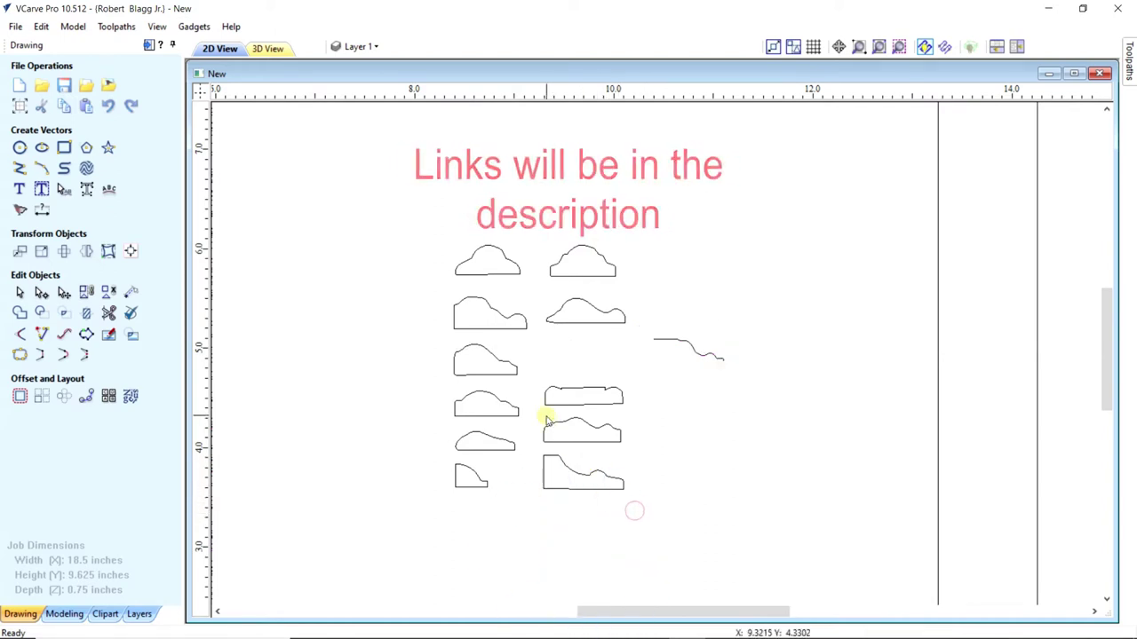
- Move all the closed profile outlines together straight down below the job area, about 7 inches, leaving the open molding curve in place
left_click_drag(635, 533, 447, 215)
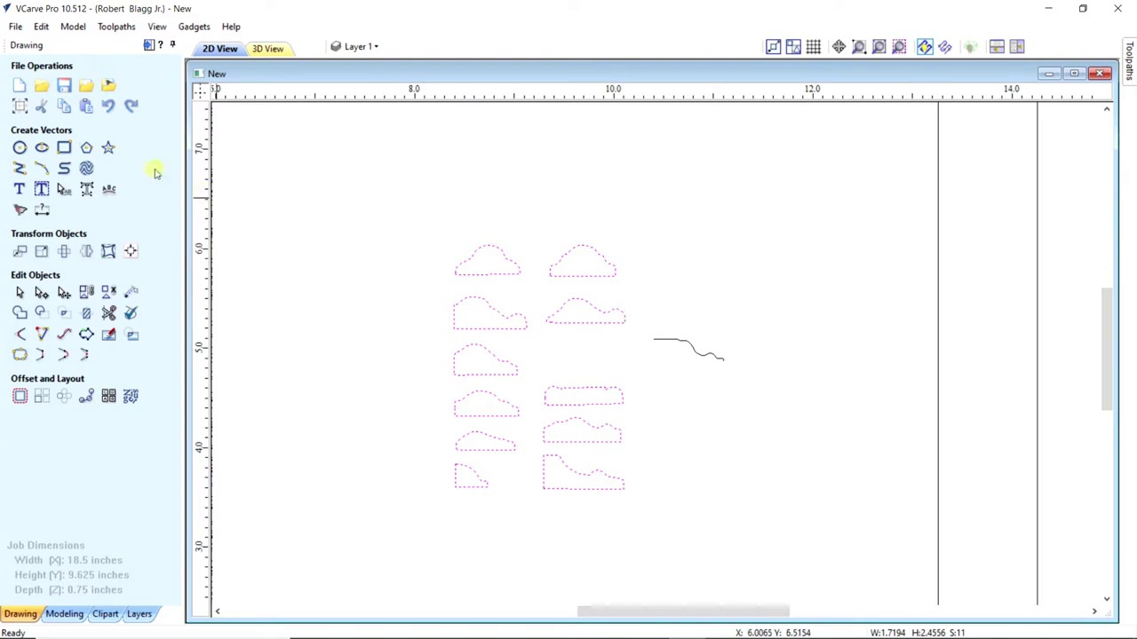
scroll(540, 257, "down", 4)
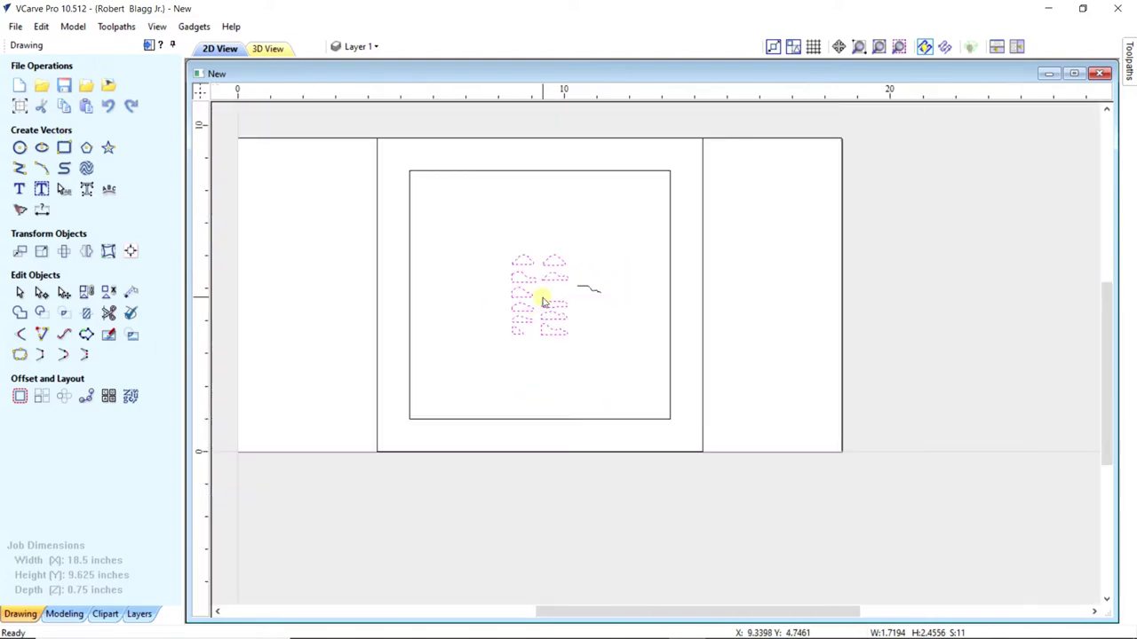
left_click_drag(541, 292, 533, 527)
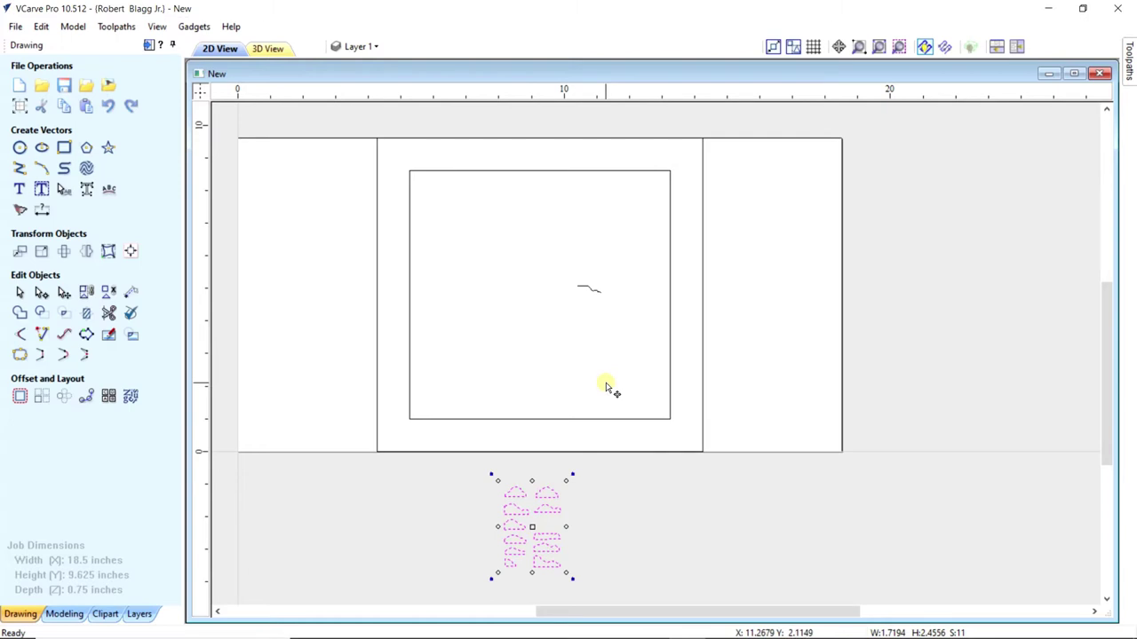
- Select the open molding curve for resizing and enter a width of 1 inch with X and Y linked
left_click(599, 328)
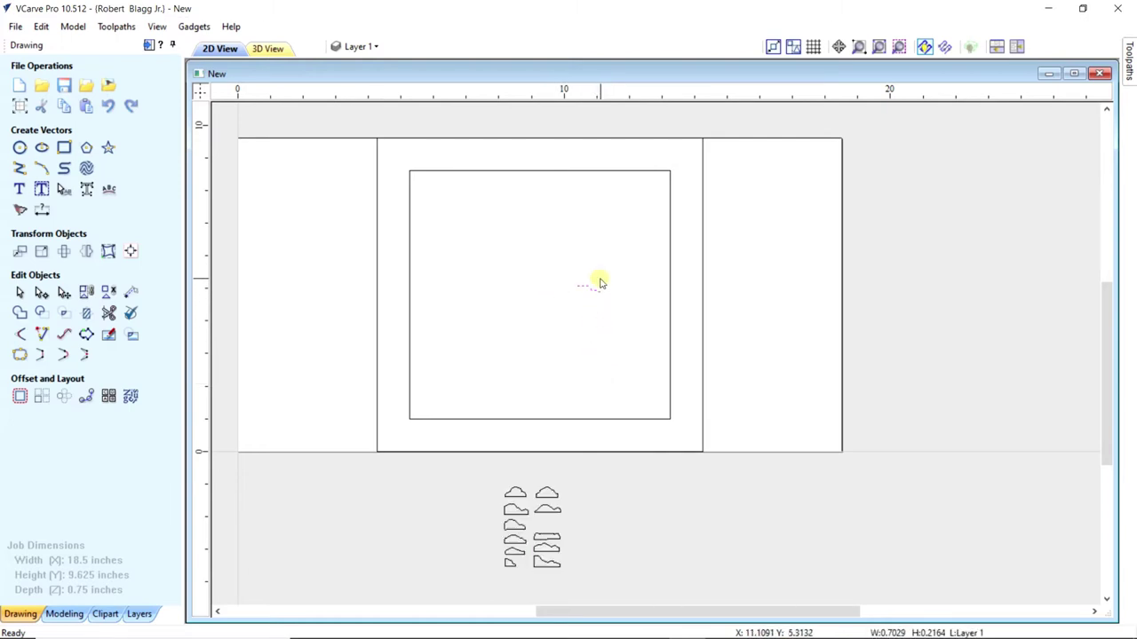
left_click(590, 290)
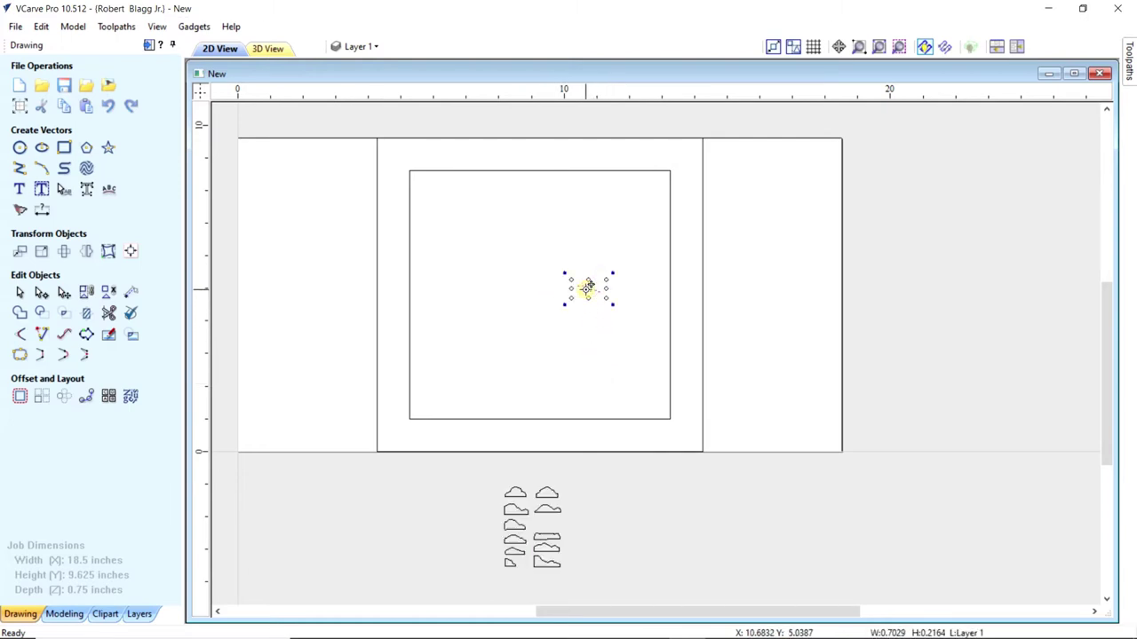
left_click(39, 253)
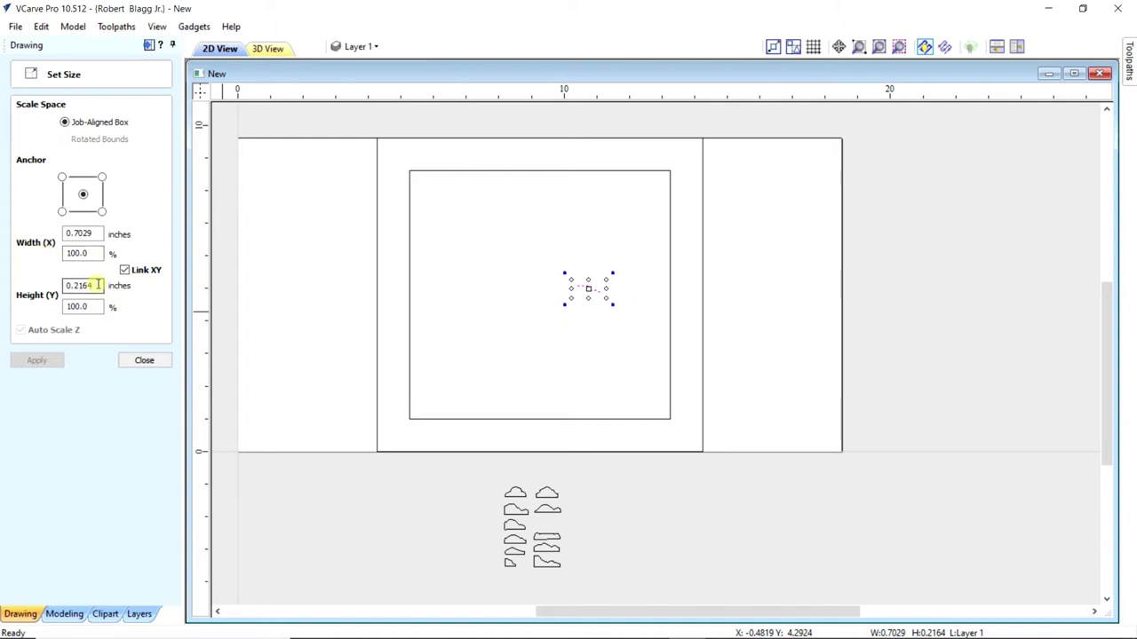
left_click(94, 233)
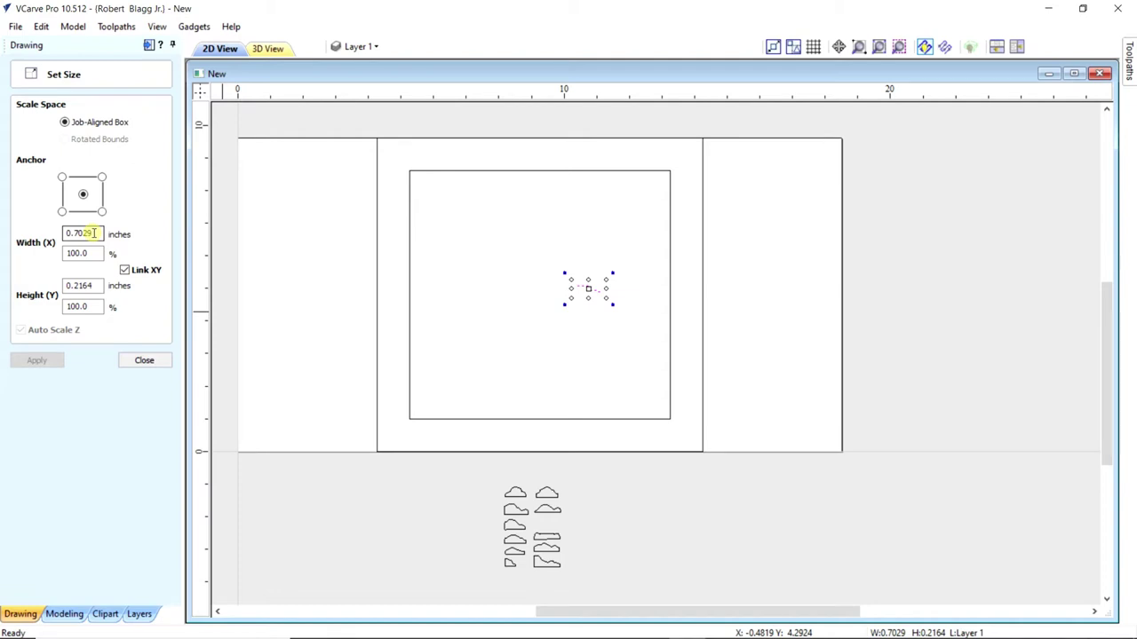
left_click_drag(94, 233, 55, 232)
type("1")
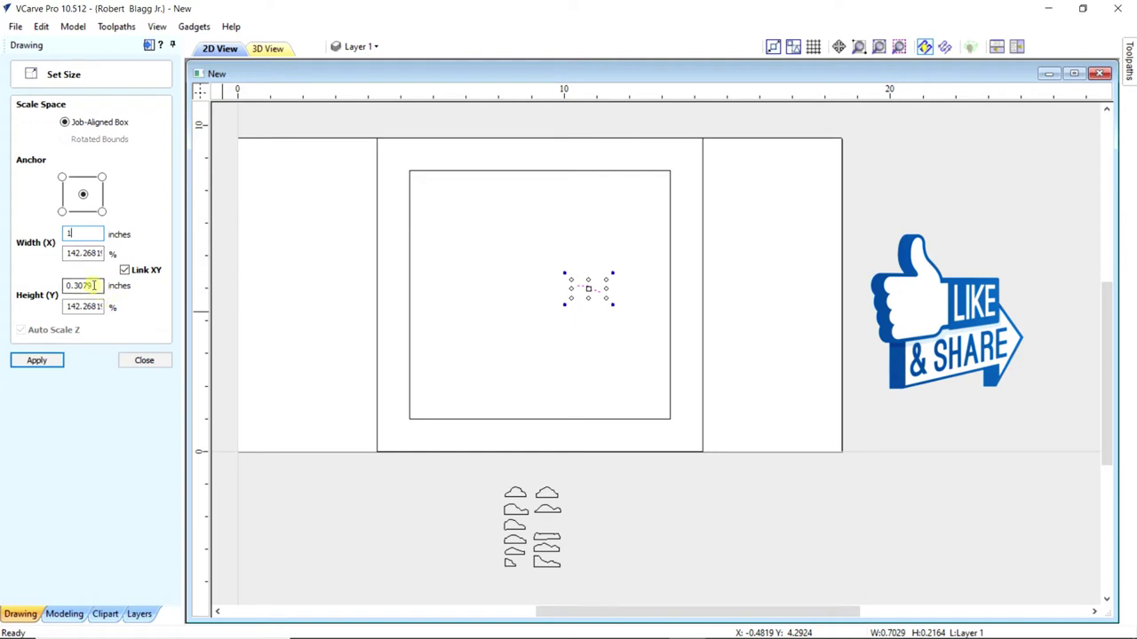
- Scale the open molding curve proportionally to a height of 0.75 inches
left_click_drag(94, 285, 62, 286)
type(".75")
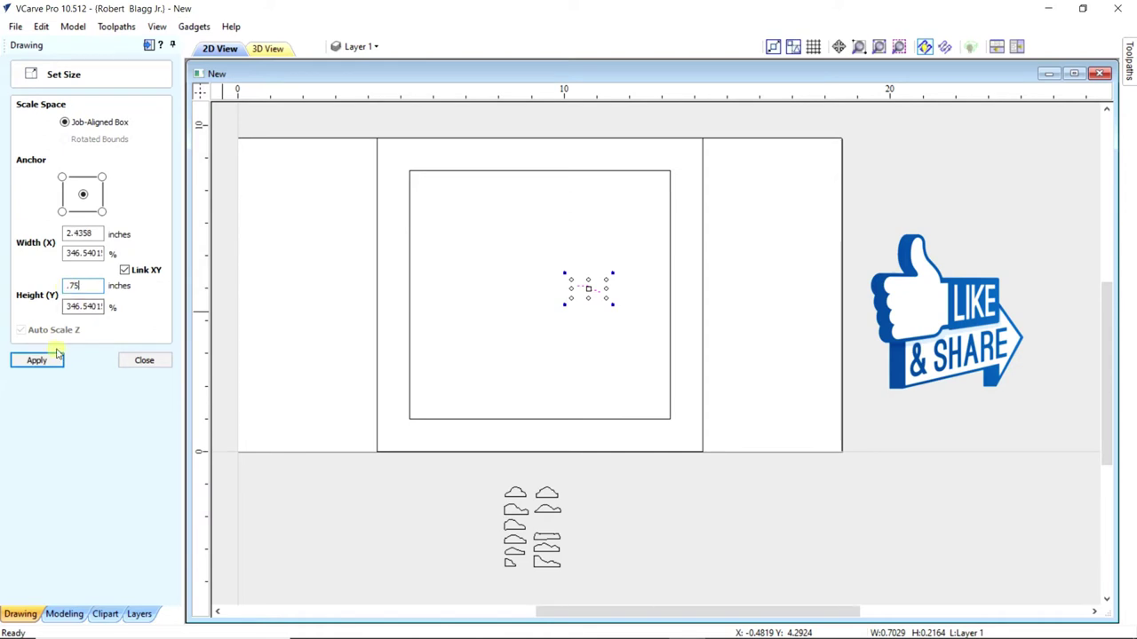
scroll(581, 278, "up", 2)
scroll(537, 333, "up", 2)
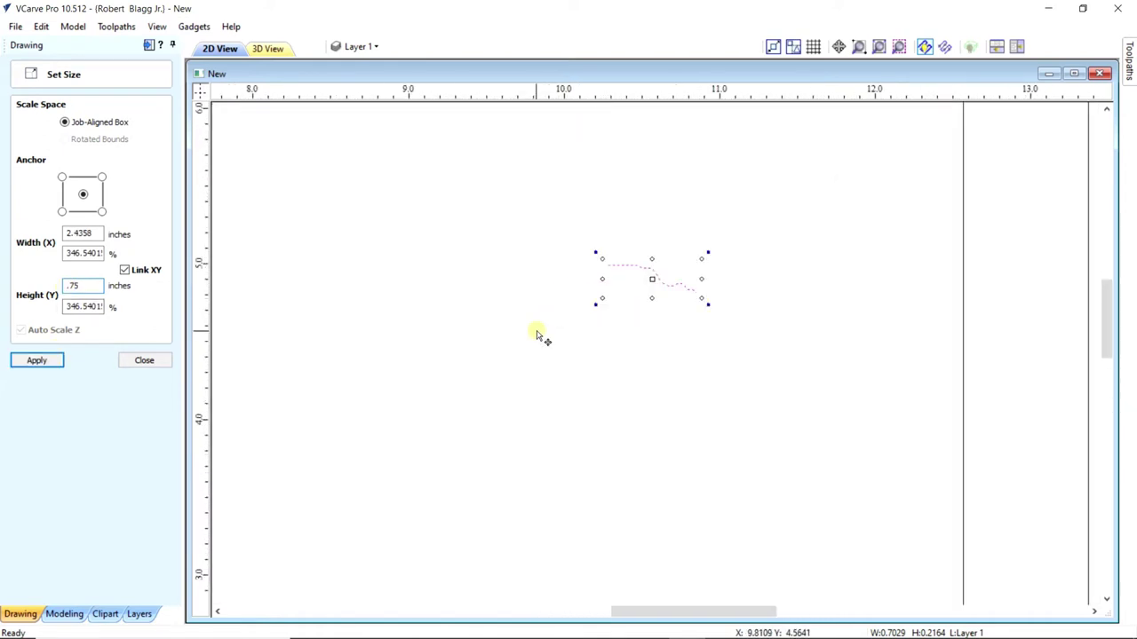
left_click(36, 361)
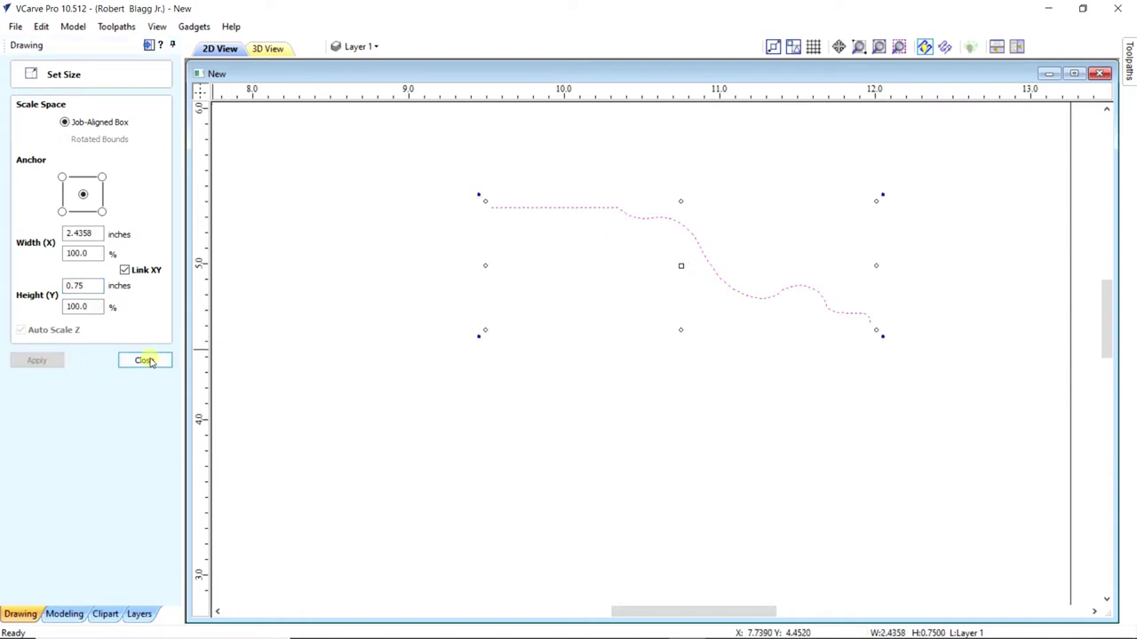
- Rescale the open molding curve proportionally to a width of 1 inch and finish resizing
double_click(83, 232)
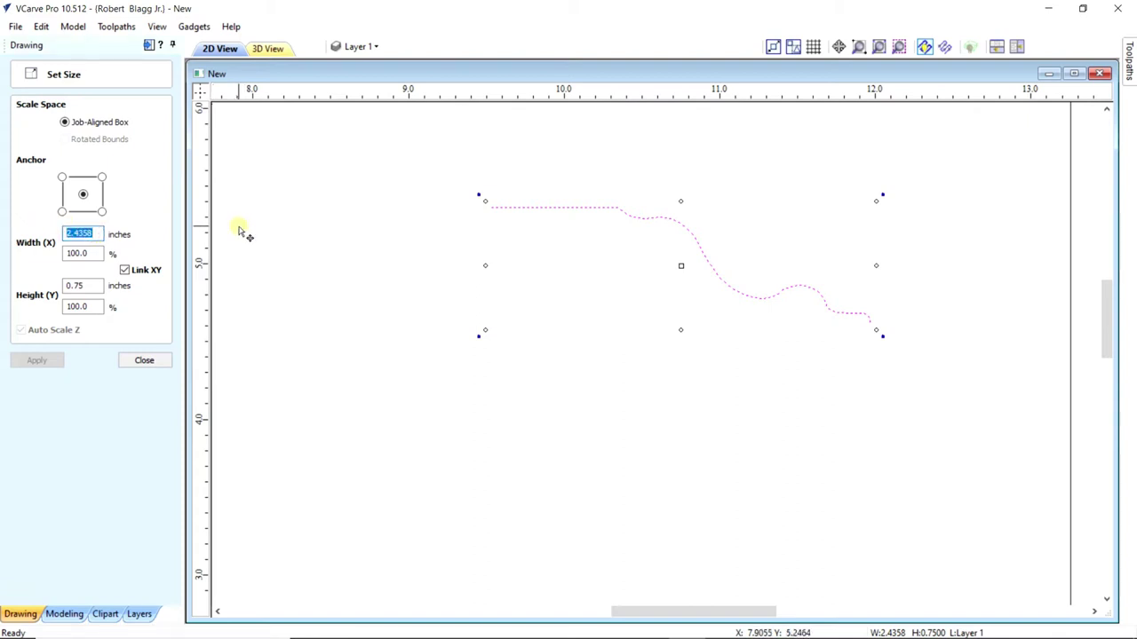
type("1")
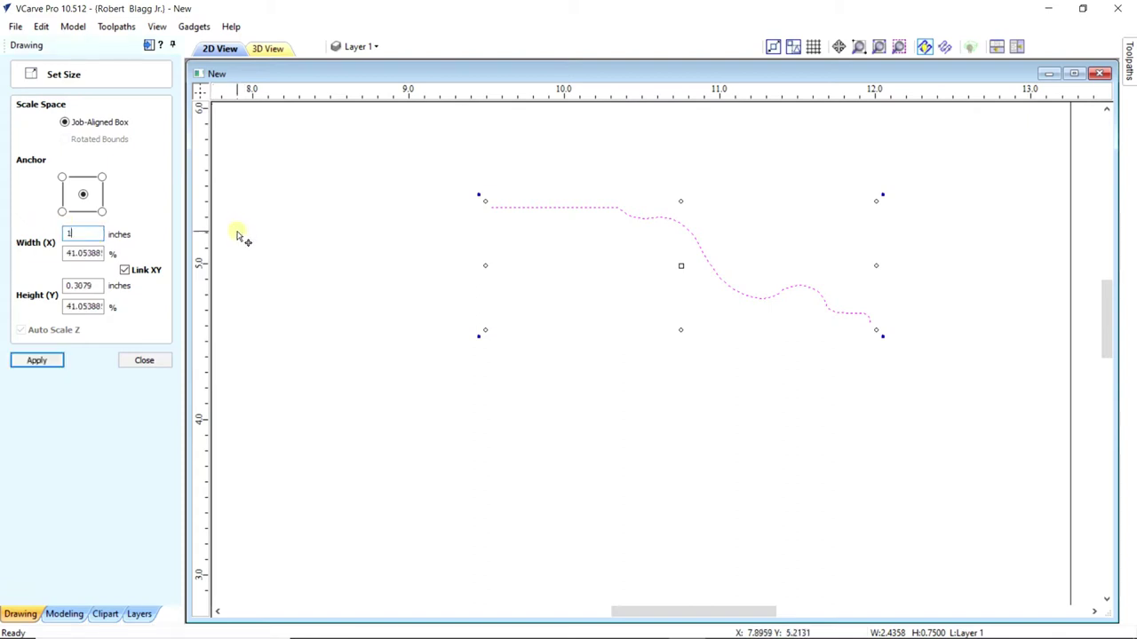
left_click(57, 361)
scroll(559, 283, "down", 5)
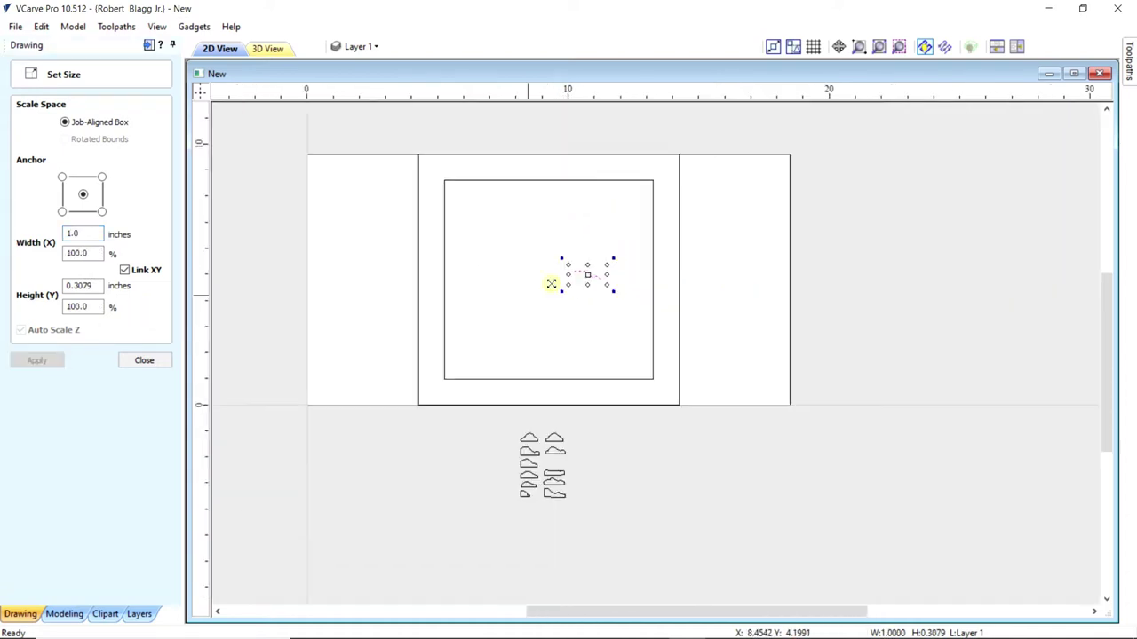
left_click(142, 360)
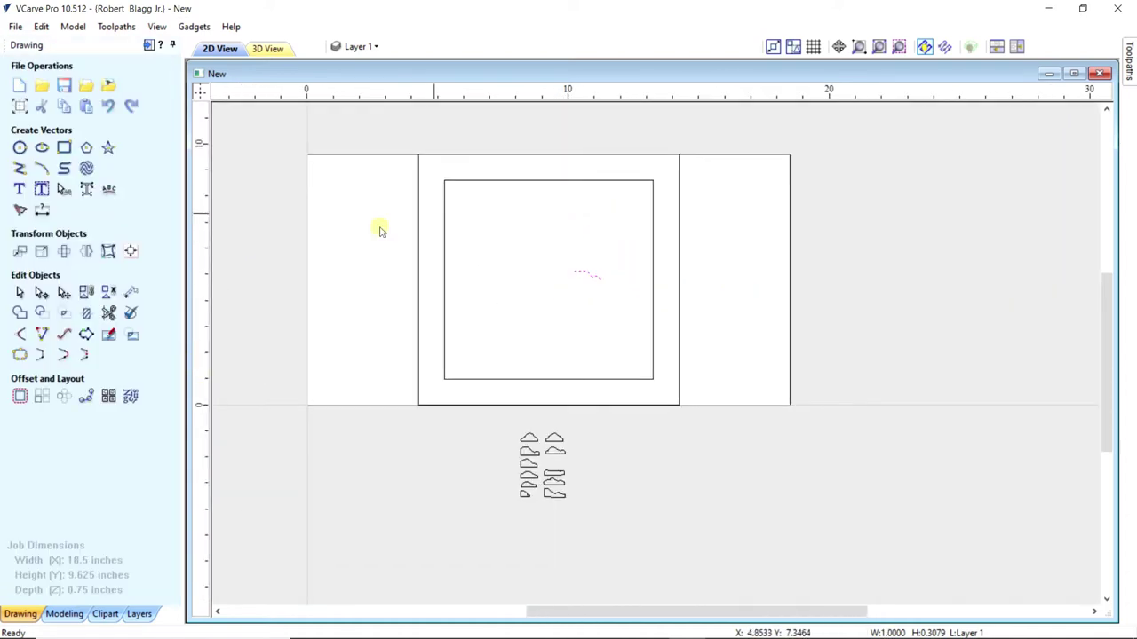
- Add the inner frame rectangle to the selected molding curve and start a Moulding Toolpath with these vectors
scroll(468, 204, "up", 3)
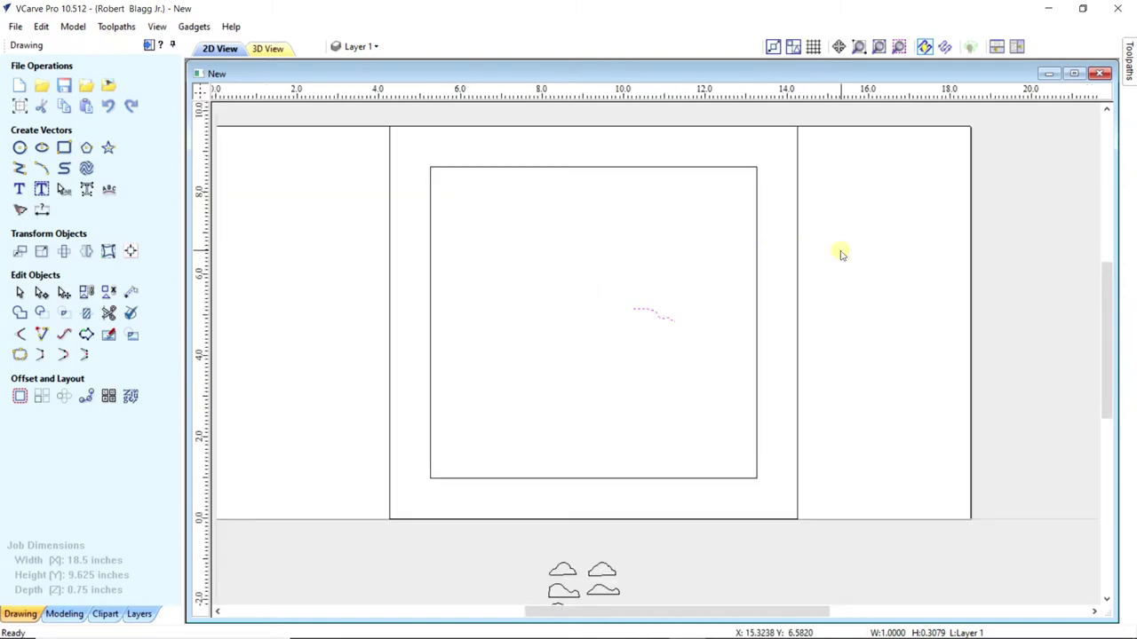
left_click(757, 317)
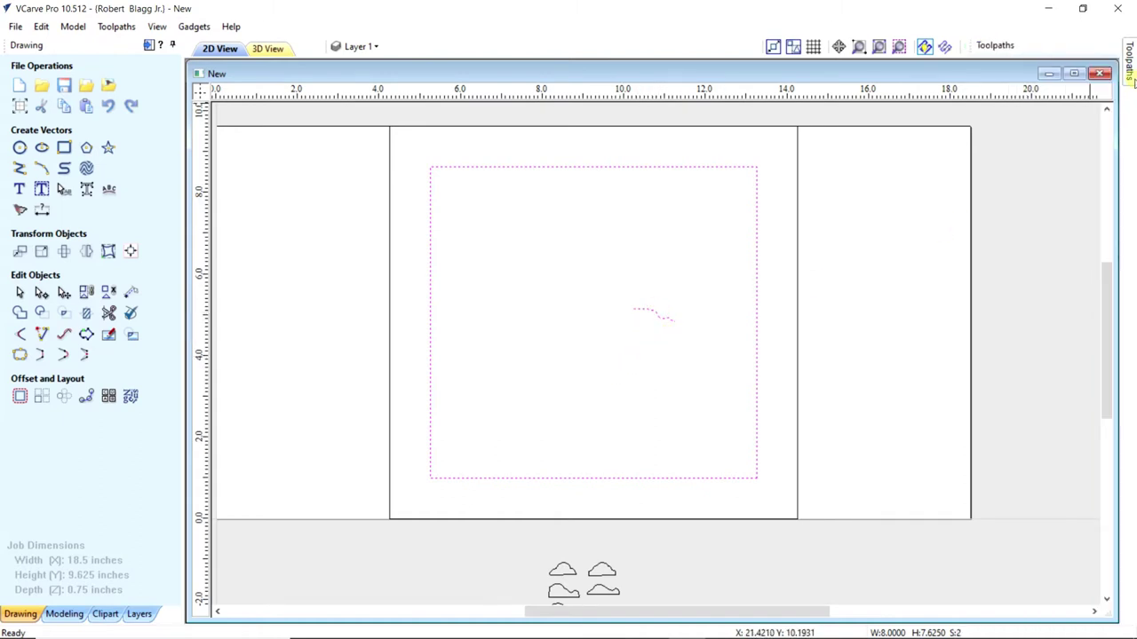
mouse_move(1131, 80)
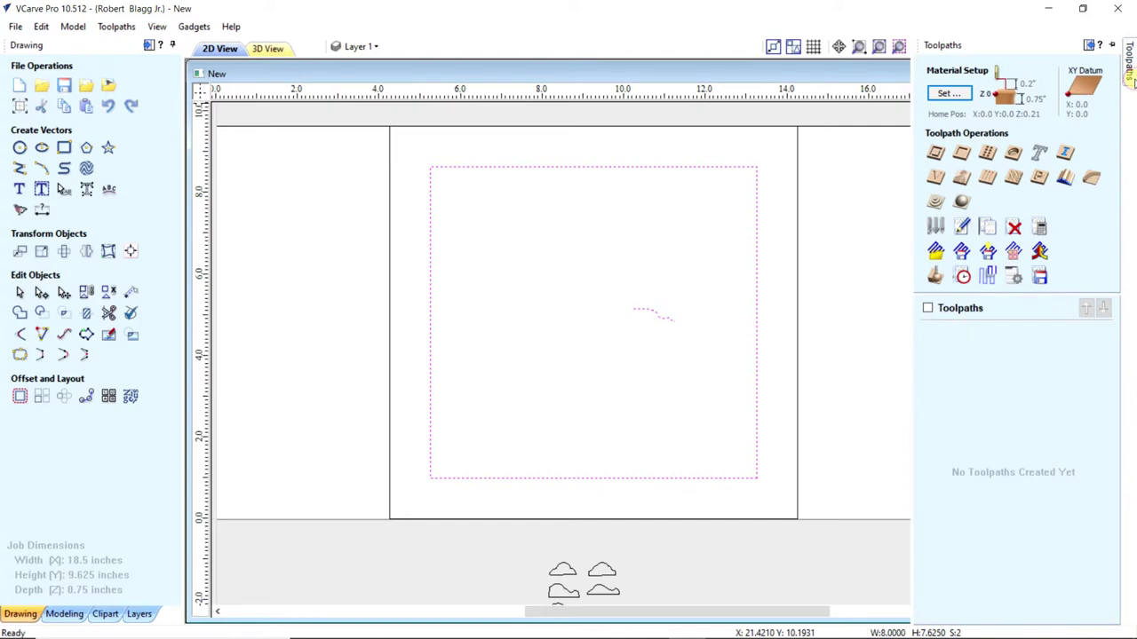
left_click(1066, 180)
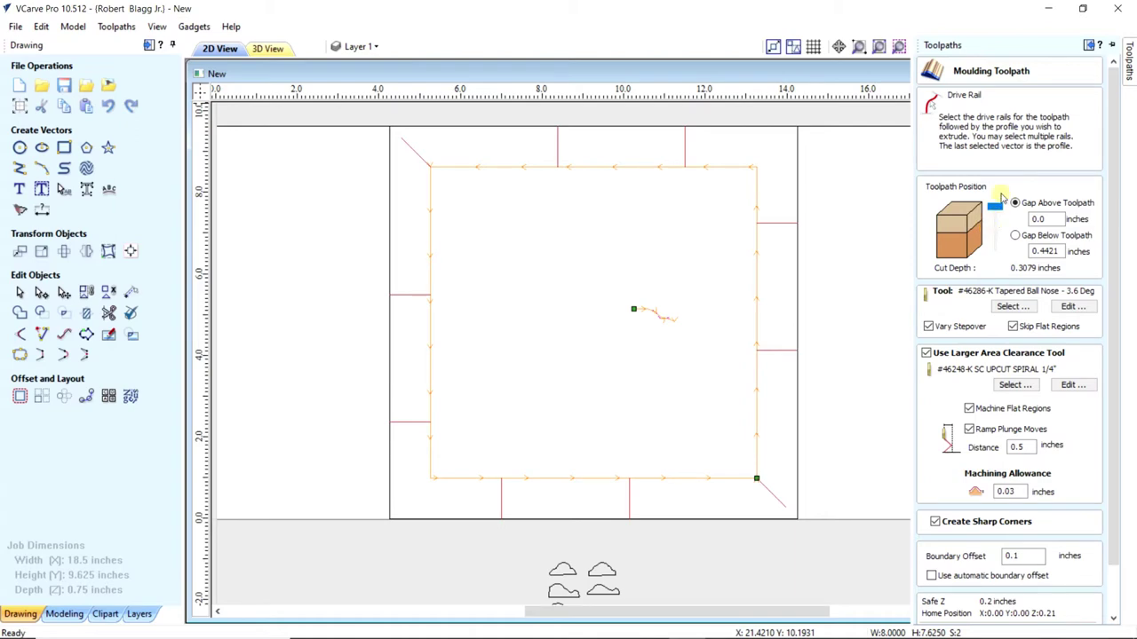
- Choose the #46286-K Tapered Ball Nose 3.6 Deg as the moulding tool and keep the toolpath settings permanently displayed
left_click(1014, 306)
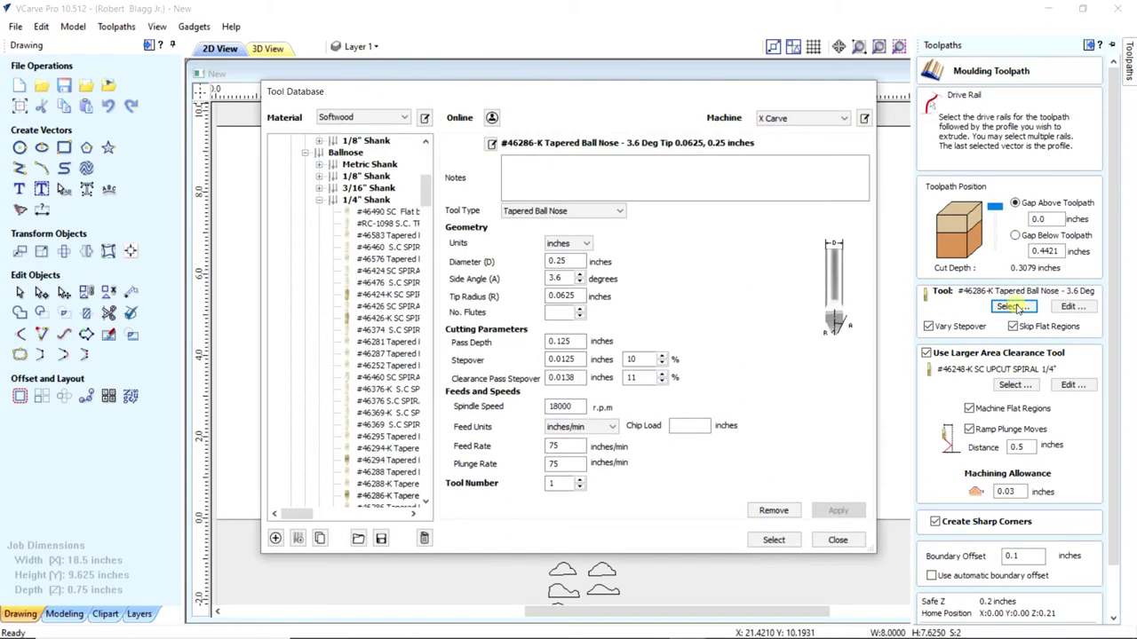
scroll(388, 432, "down", 2)
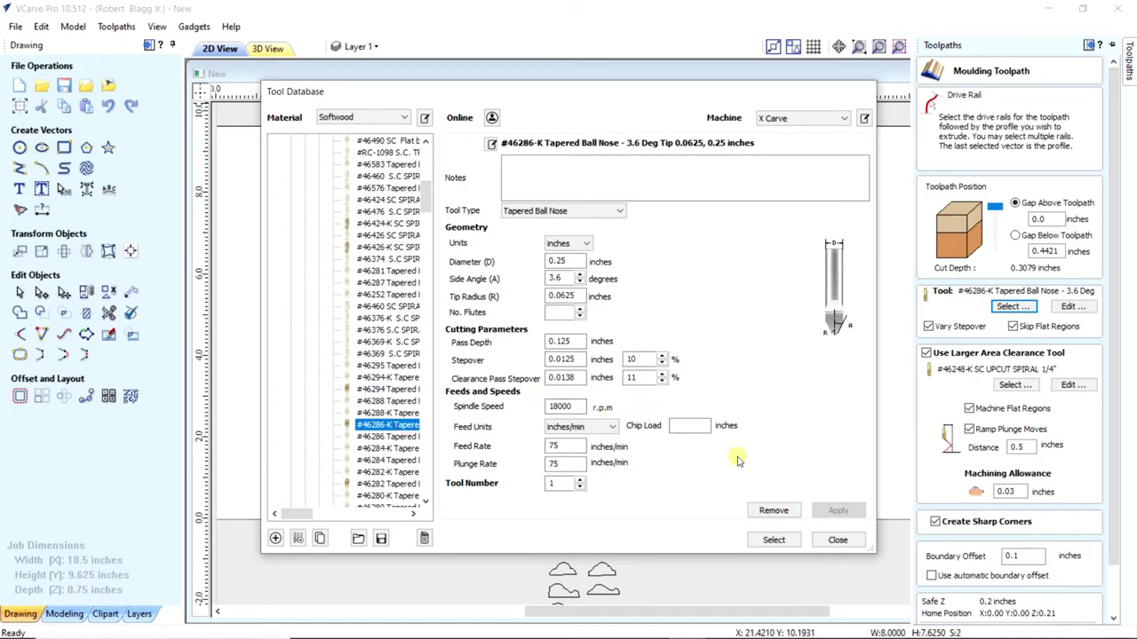
left_click(771, 540)
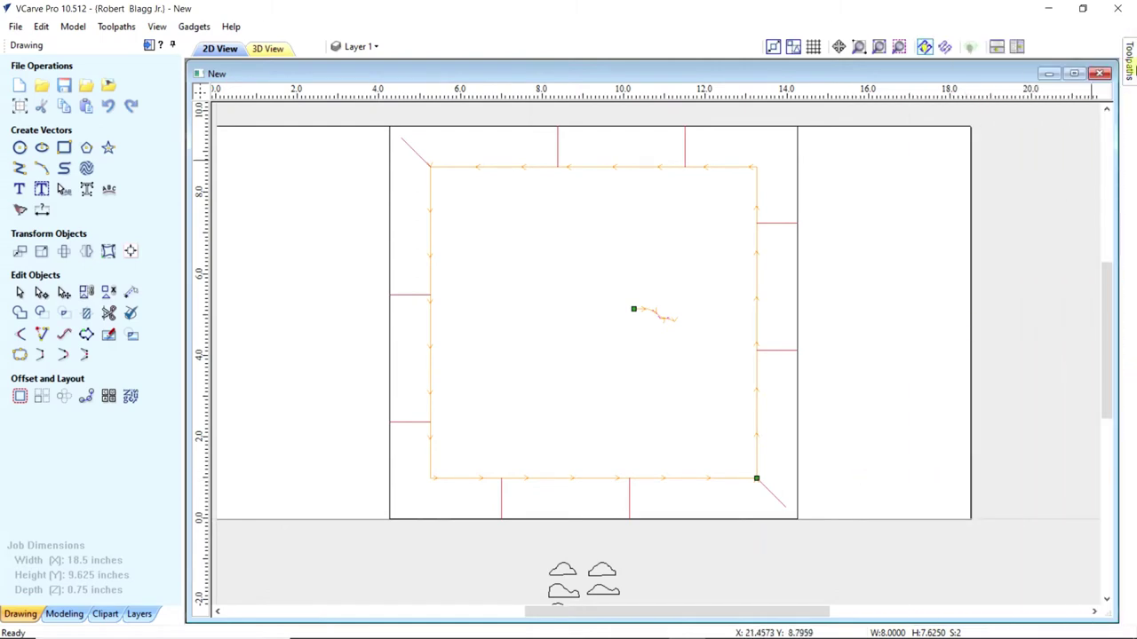
mouse_move(1132, 69)
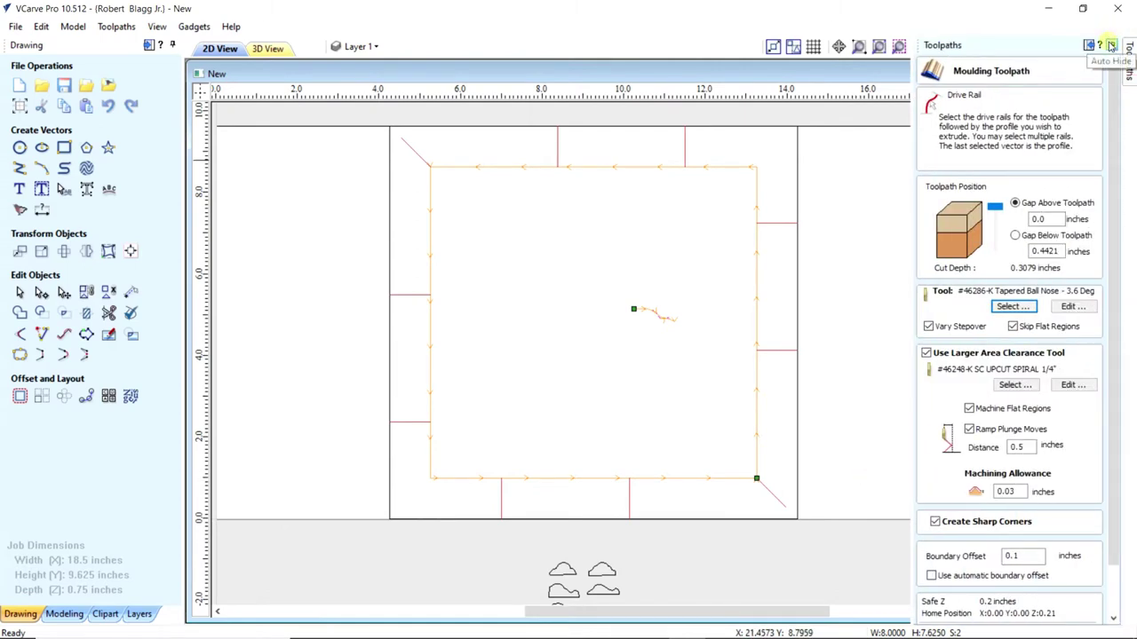
left_click(1110, 45)
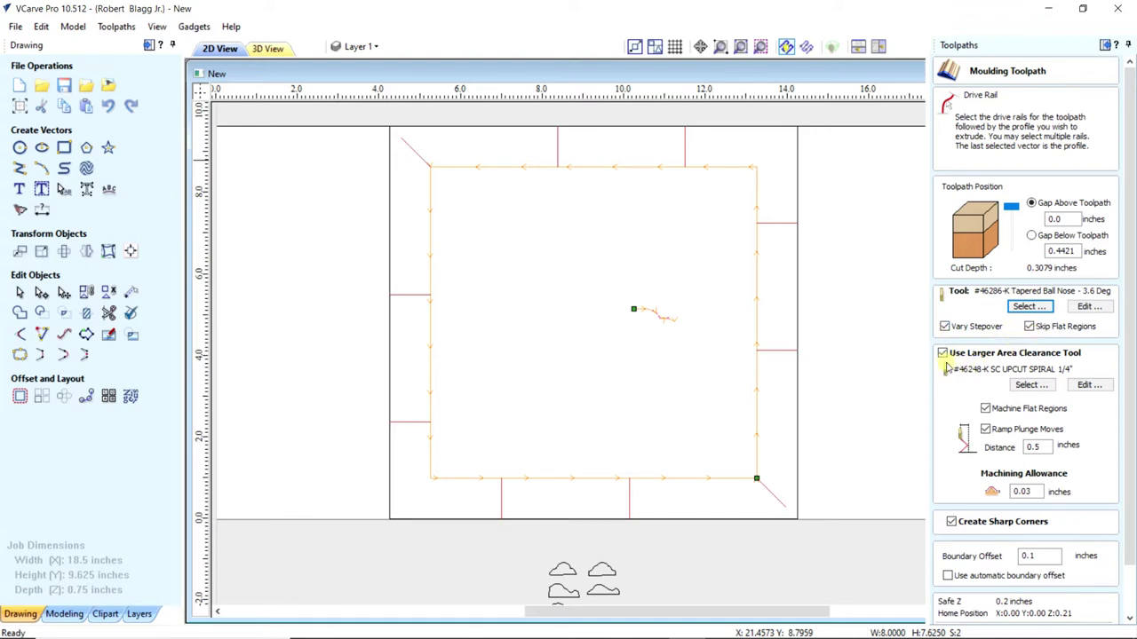
- Choose the #46248-K SC UPCUT SPIRAL 1/4" end mill as the larger area clearance tool
left_click(1029, 387)
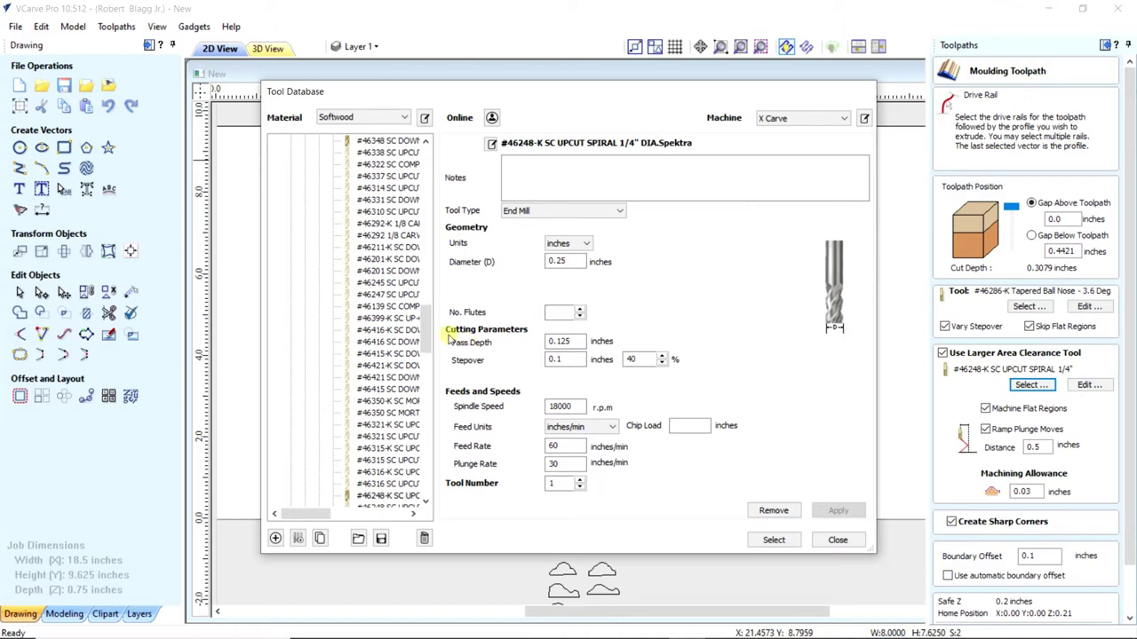
scroll(424, 330, "down", 5)
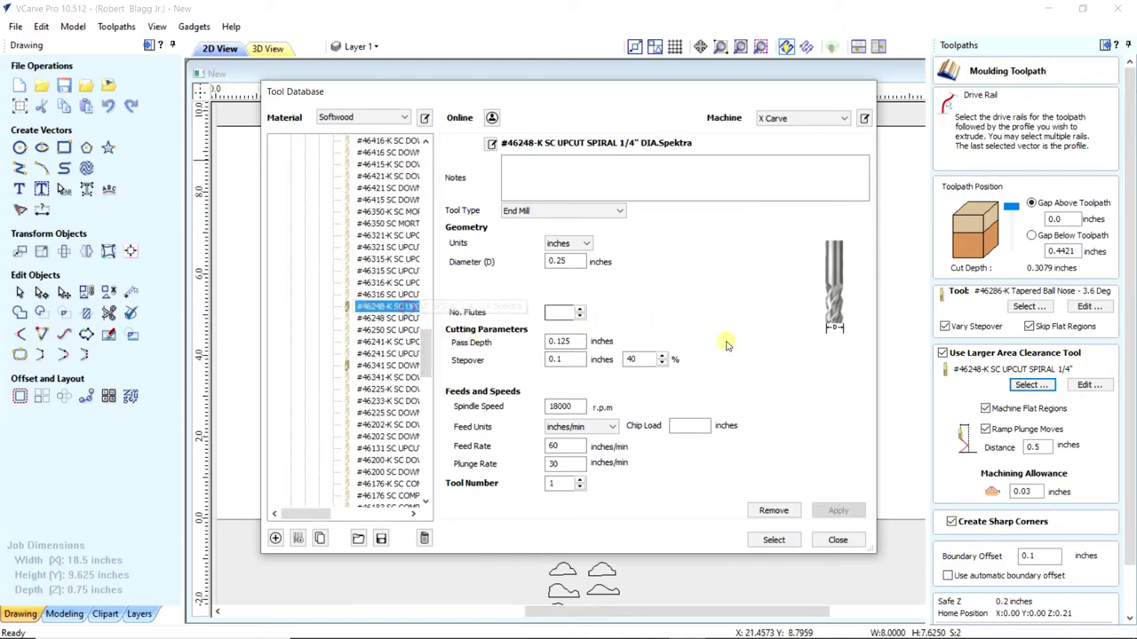
left_click(786, 542)
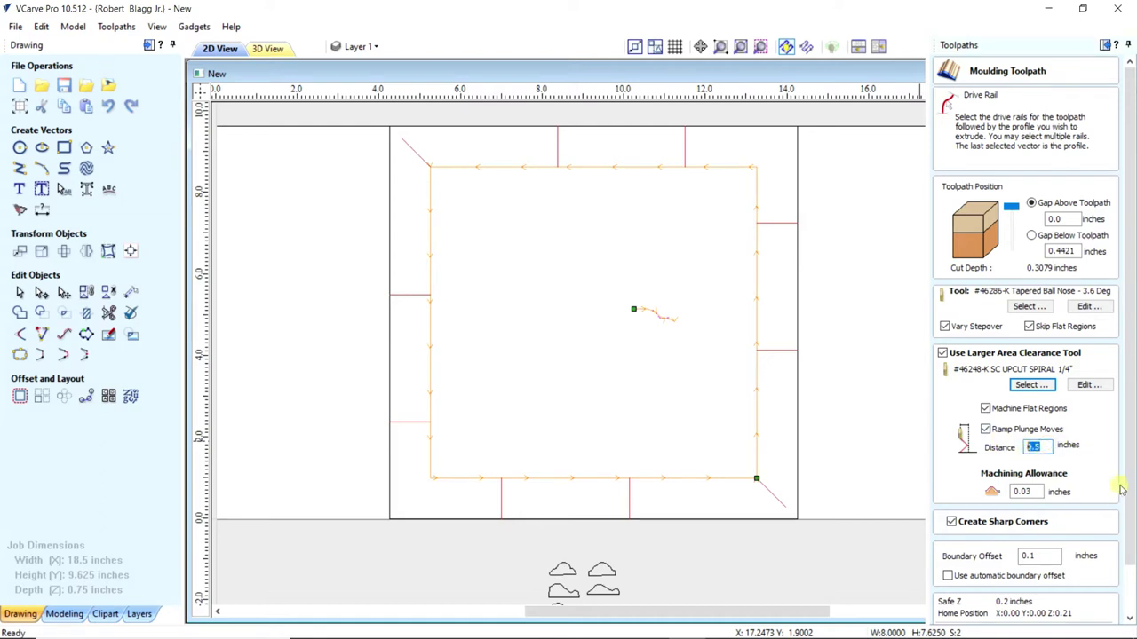
- Calculate the moulding toolpath with a 0.03 inch machining allowance, sharp corners and a 0.1 inch boundary offset
scroll(1091, 471, "down", 3)
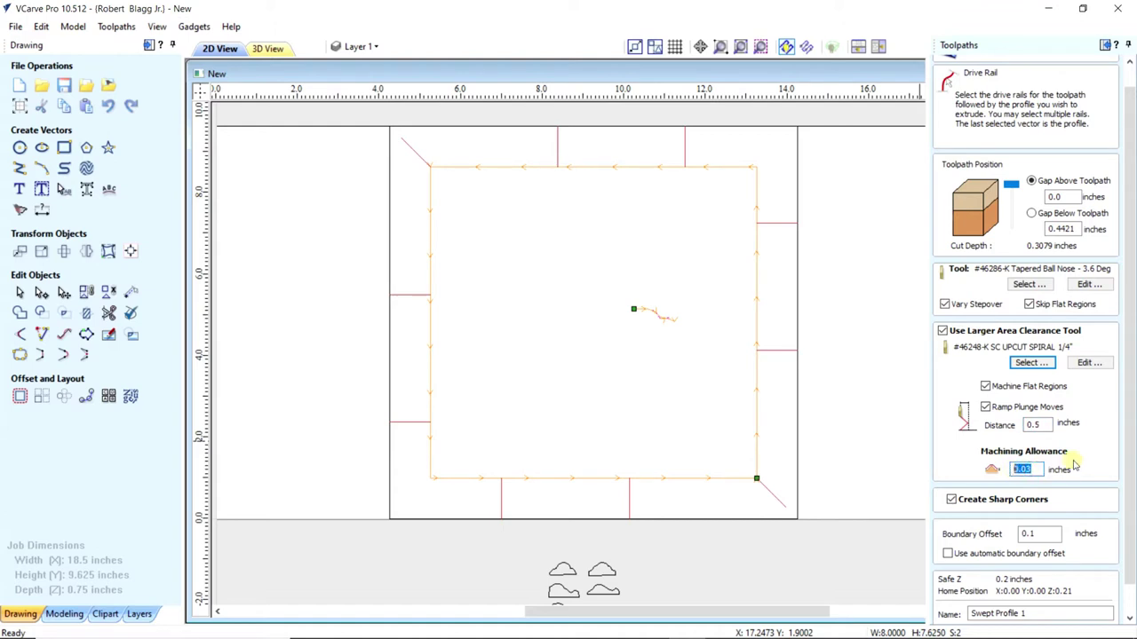
scroll(1074, 463, "down", 3)
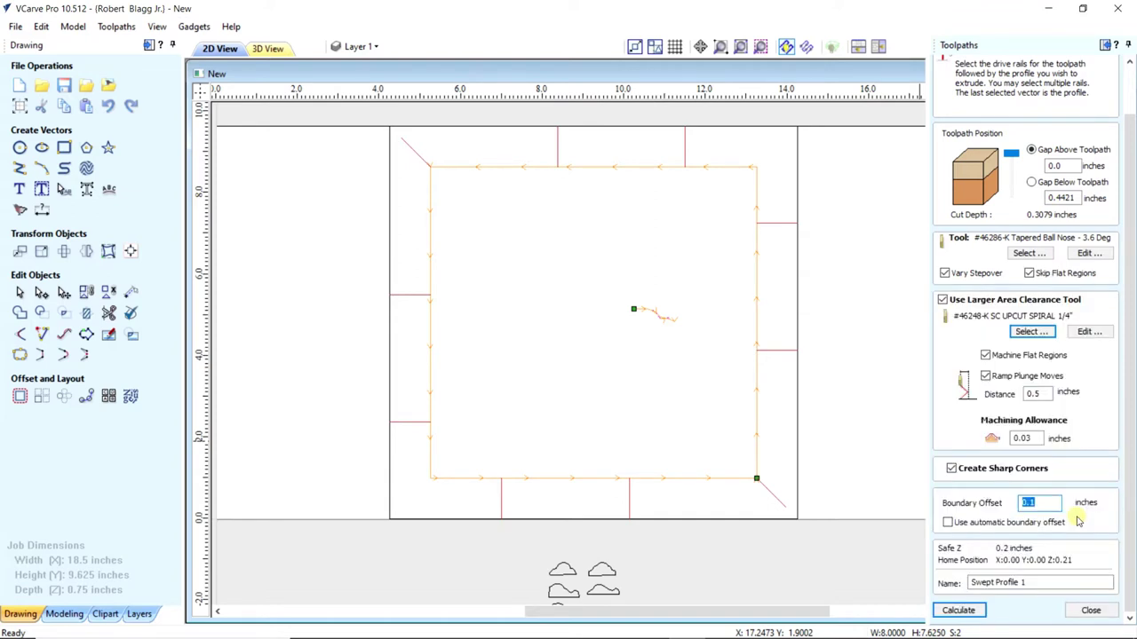
left_click(961, 611)
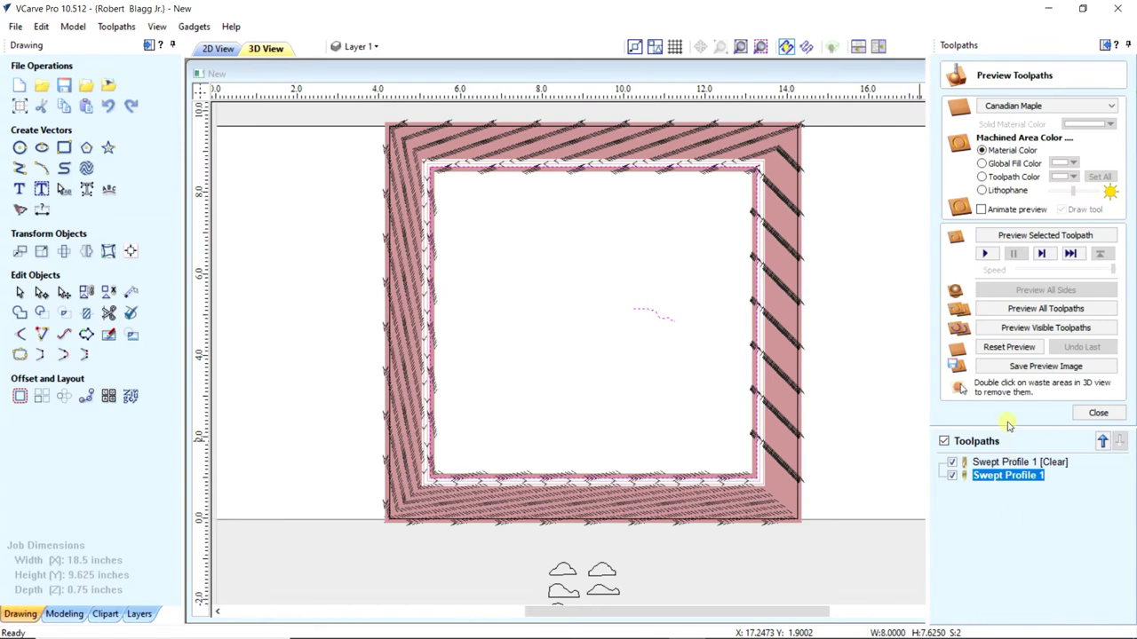
- Simulate the visible toolpaths from a reset preview and tile the 2D and 3D views one above the other, enlarging the 3D view
left_click(1012, 348)
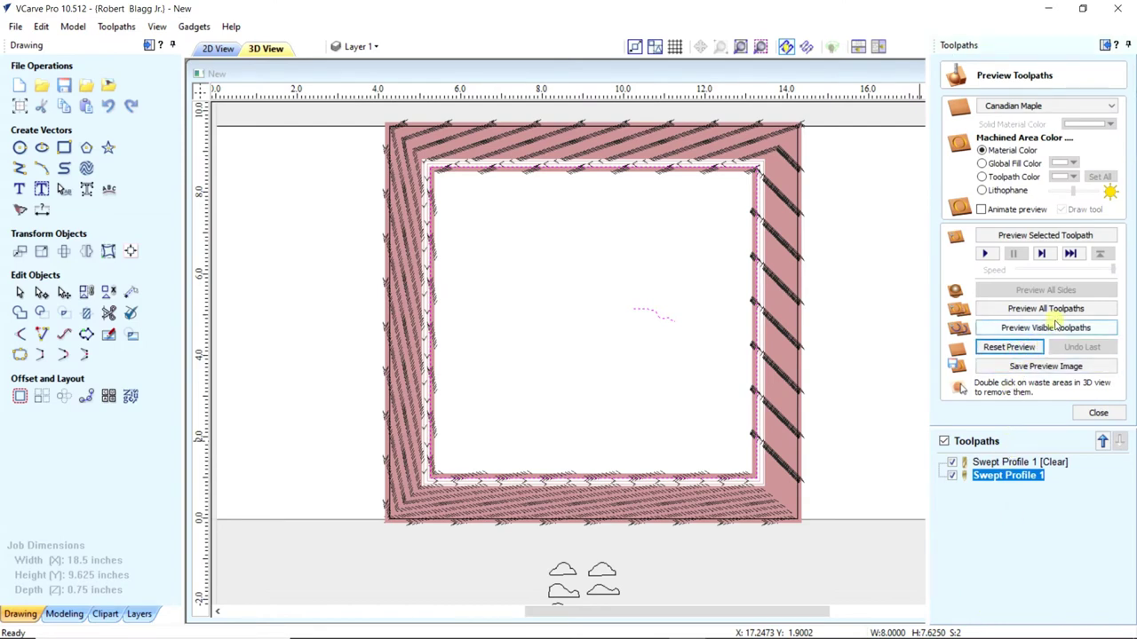
left_click(1054, 326)
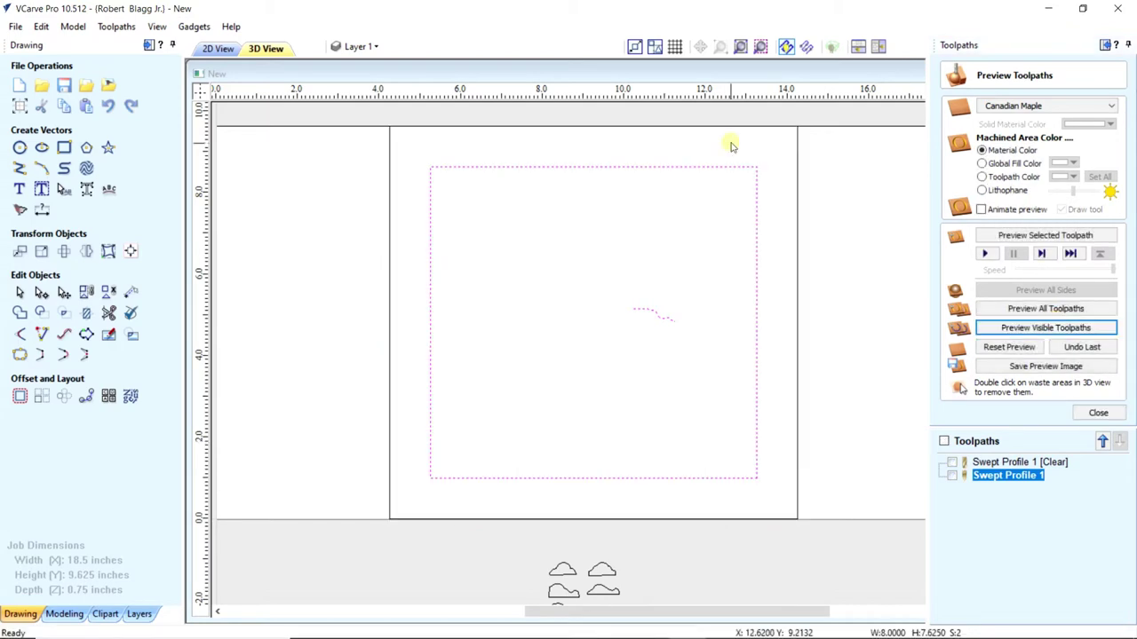
left_click(858, 47)
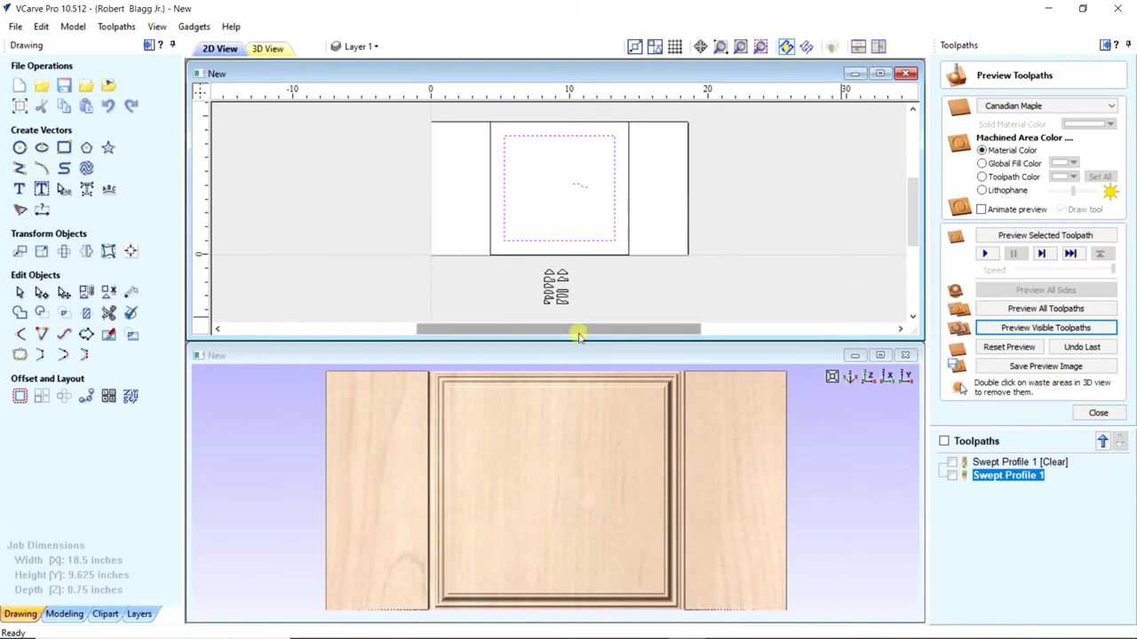
left_click_drag(578, 336, 608, 94)
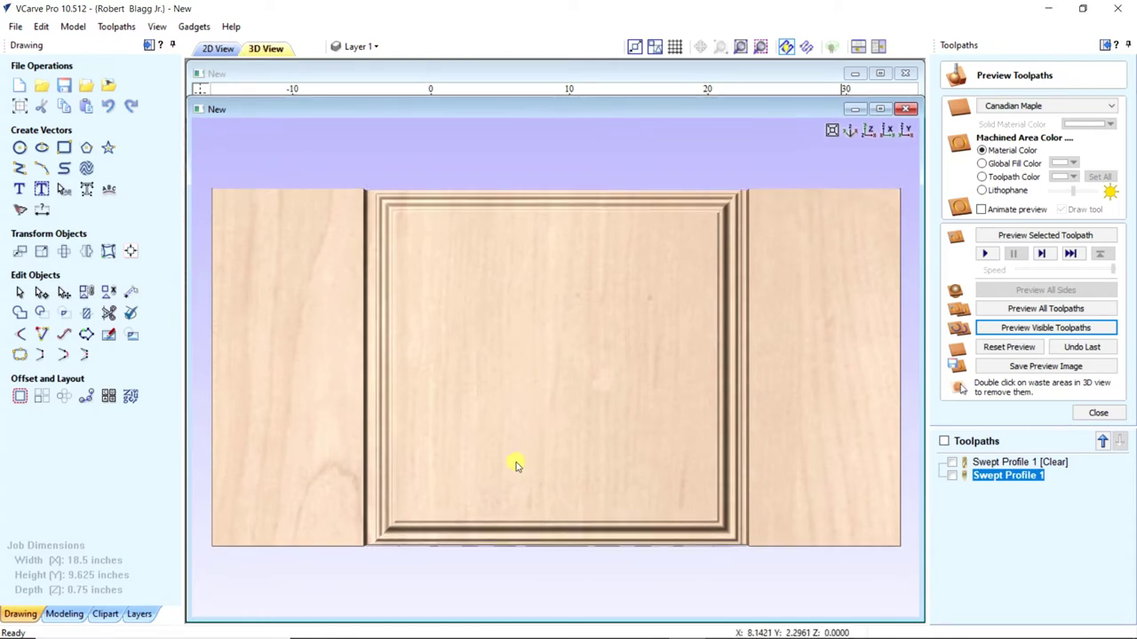
scroll(520, 399, "down", 2)
scroll(527, 448, "up", 3)
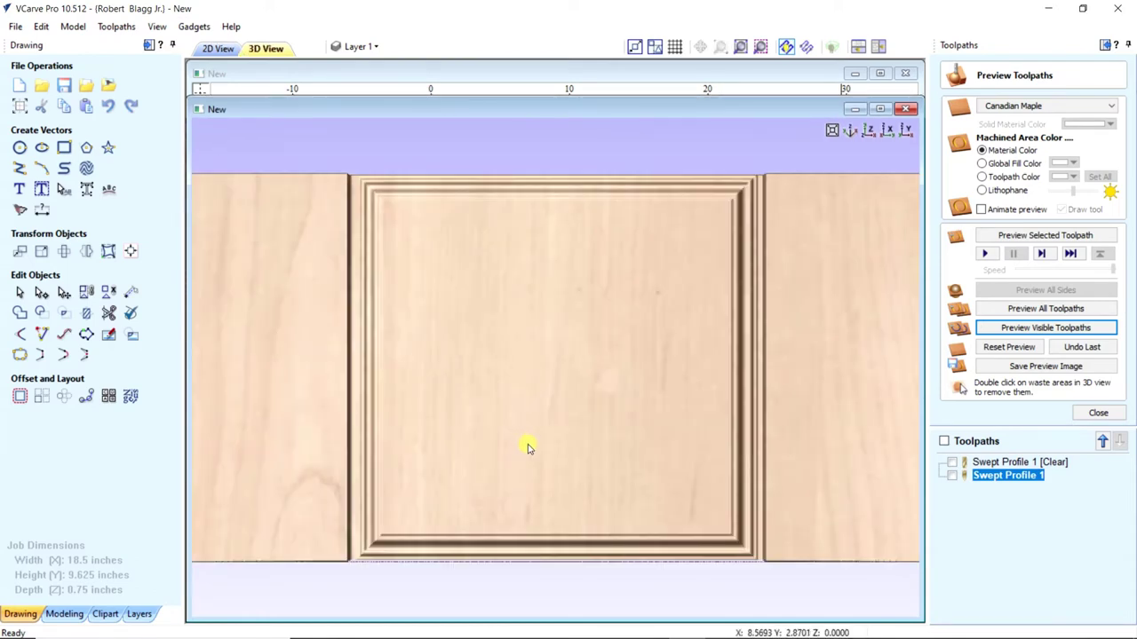
- Reopen the Swept Profile 1 moulding toolpath for editing and reverse the direction of the profile curve in the 2D view
left_click_drag(515, 488, 551, 361)
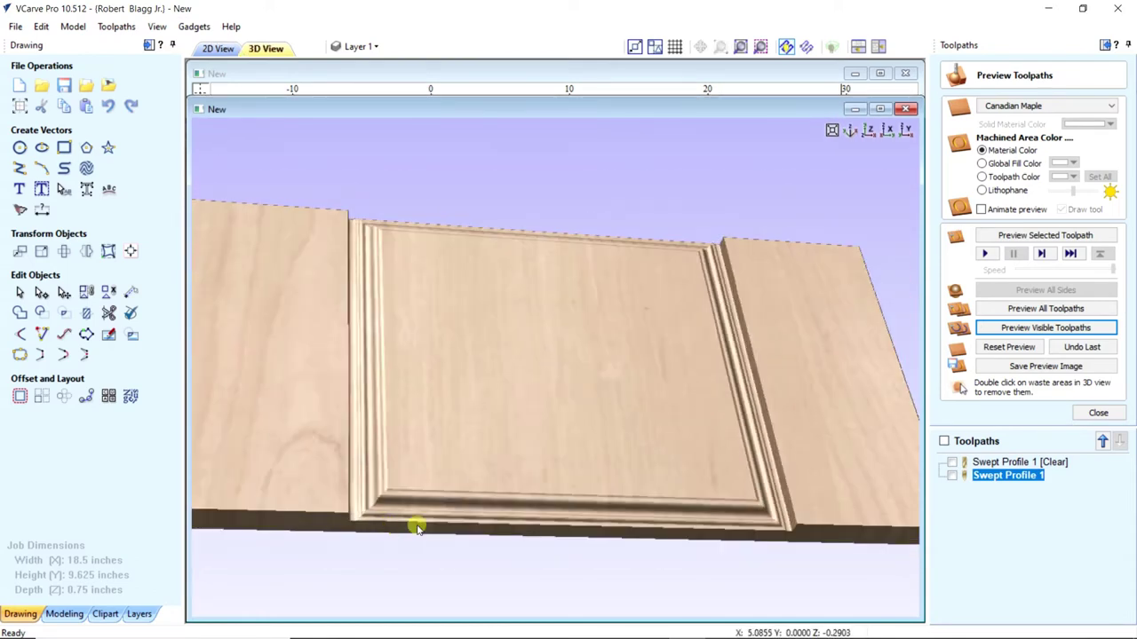
left_click_drag(413, 525, 592, 362)
left_click_drag(567, 469, 568, 506)
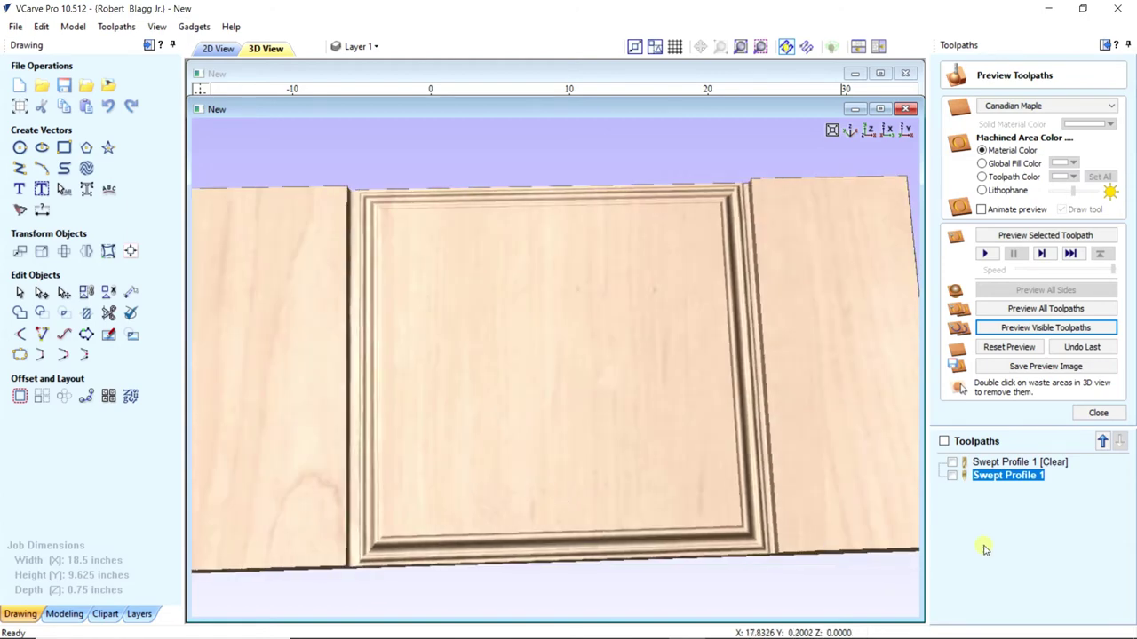
double_click(1007, 476)
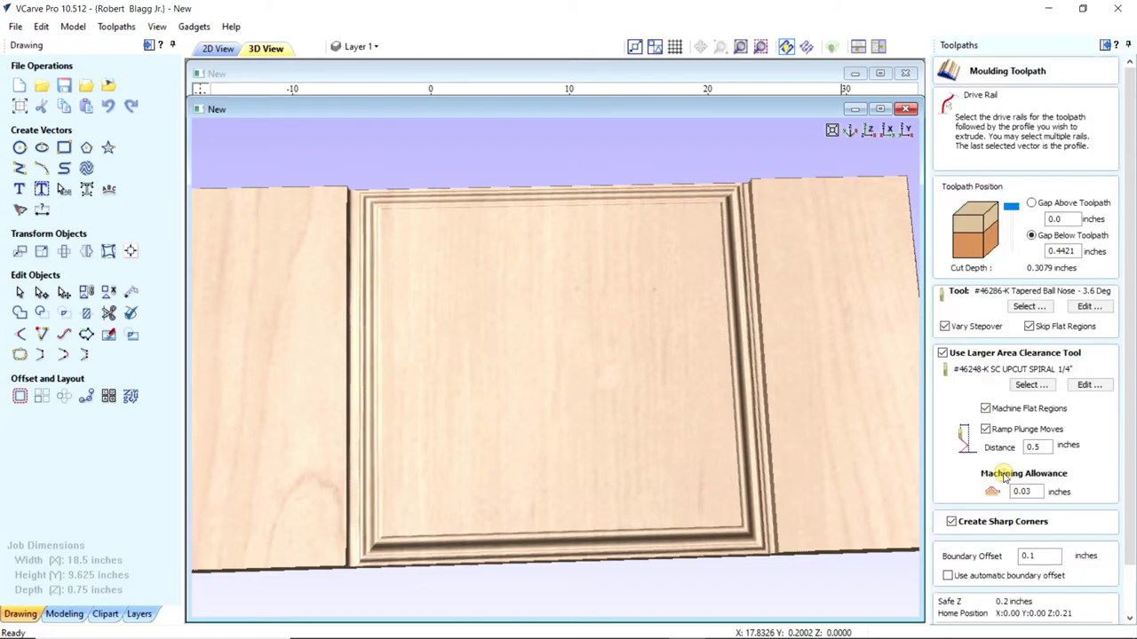
left_click(220, 48)
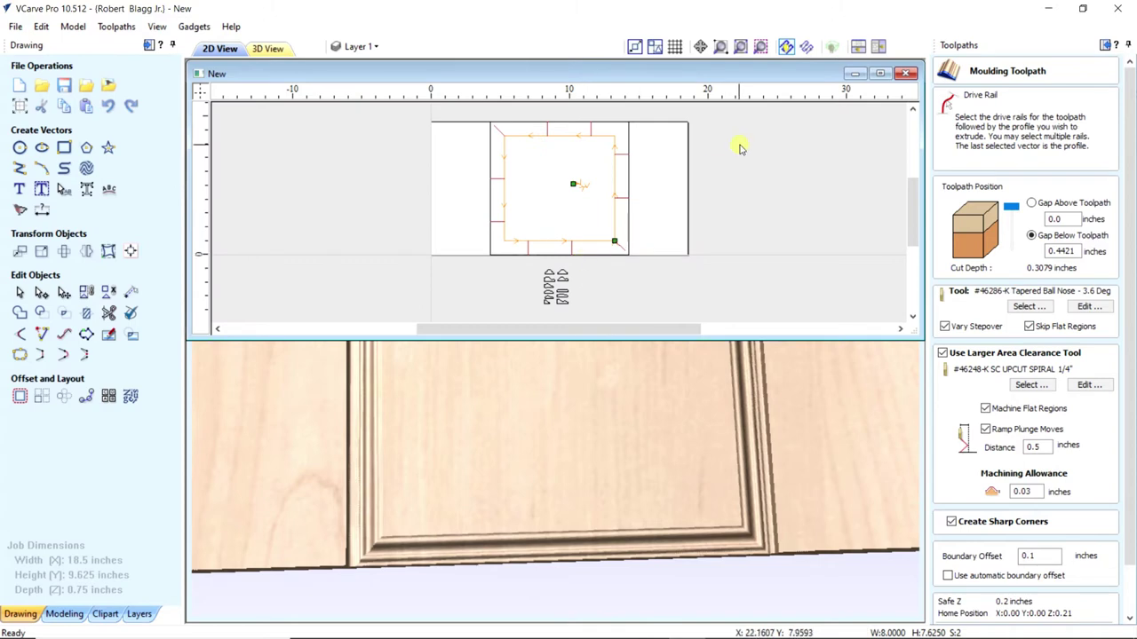
left_click_drag(559, 335, 574, 610)
scroll(586, 524, "up", 2)
scroll(584, 426, "up", 3)
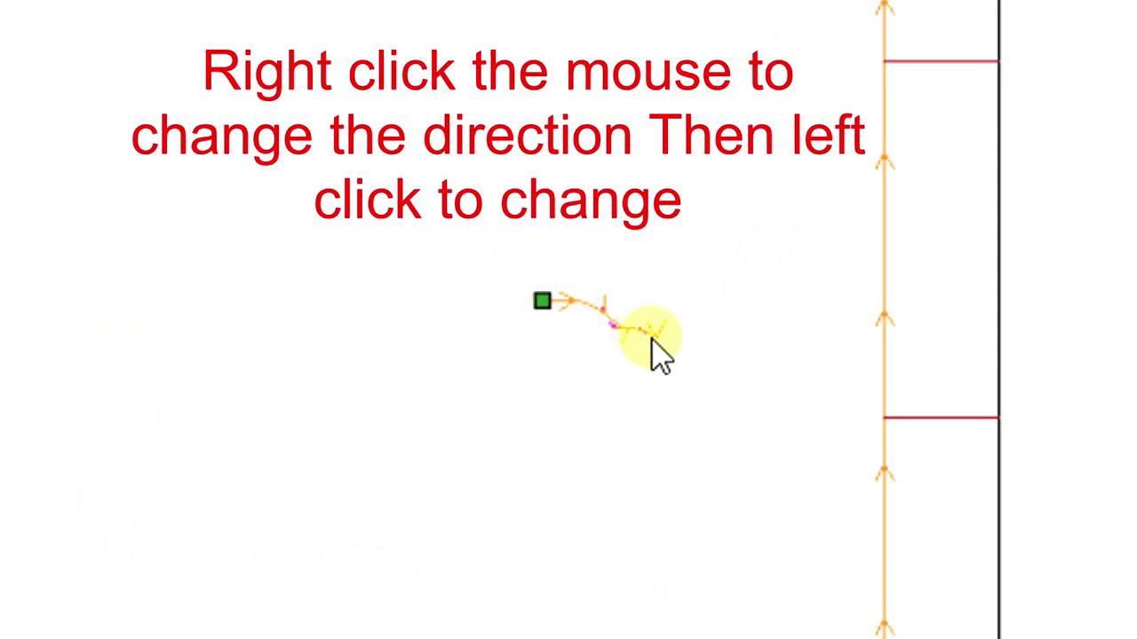
right_click(588, 308)
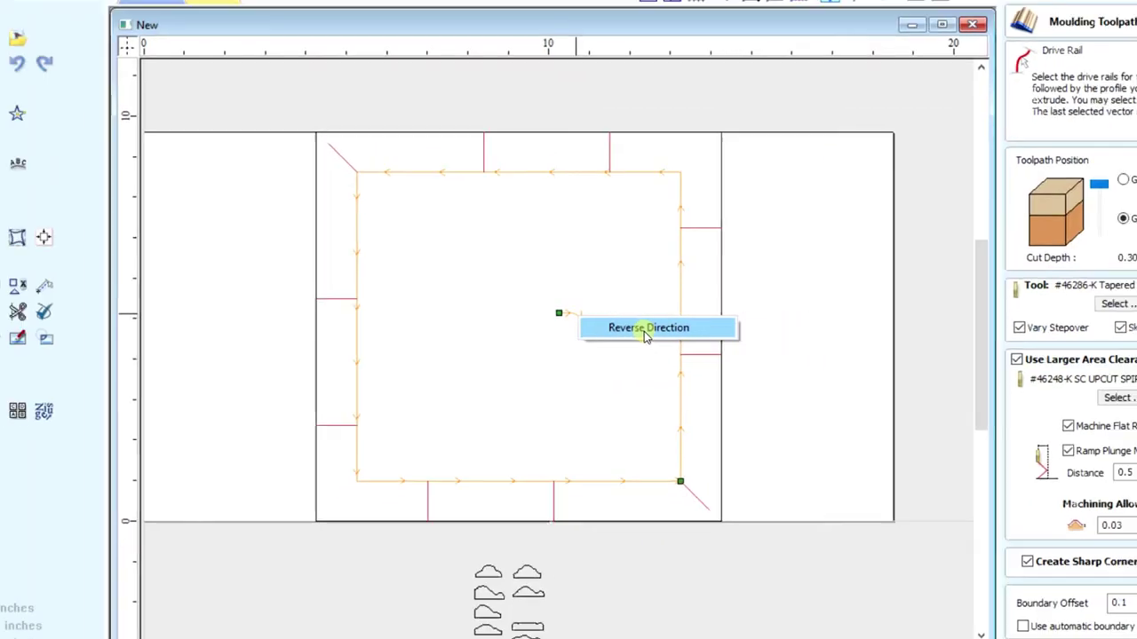
left_click(754, 351)
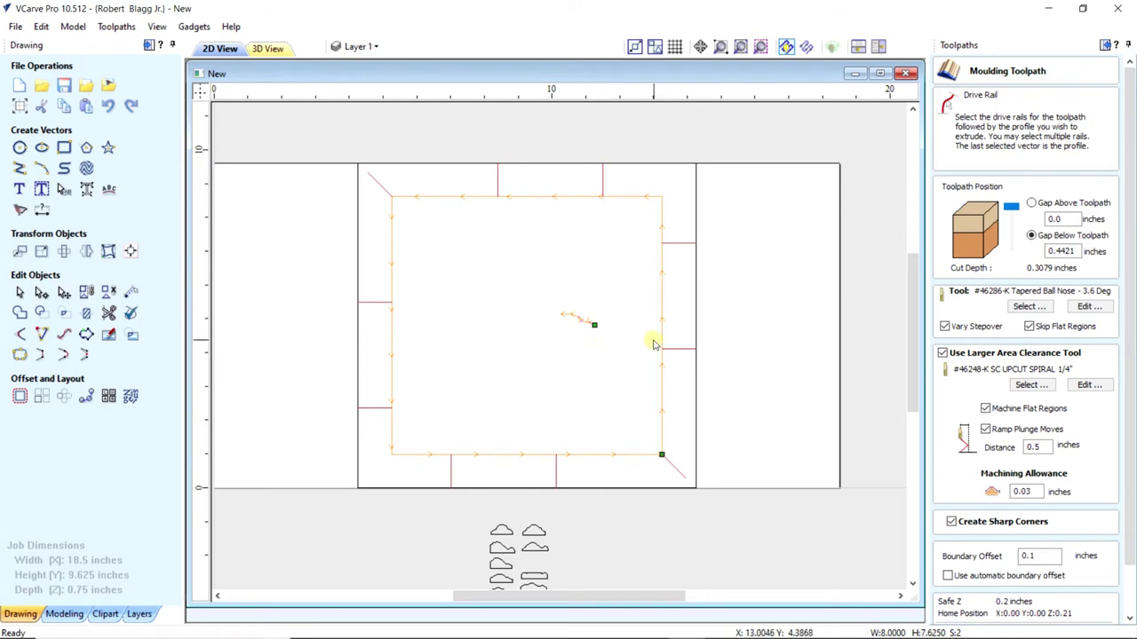
- Calculate the moulding toolpath with the reversed profile and simulate the visible toolpaths from a reset preview, inspecting the moulding's corner up close
scroll(1070, 471, "down", 2)
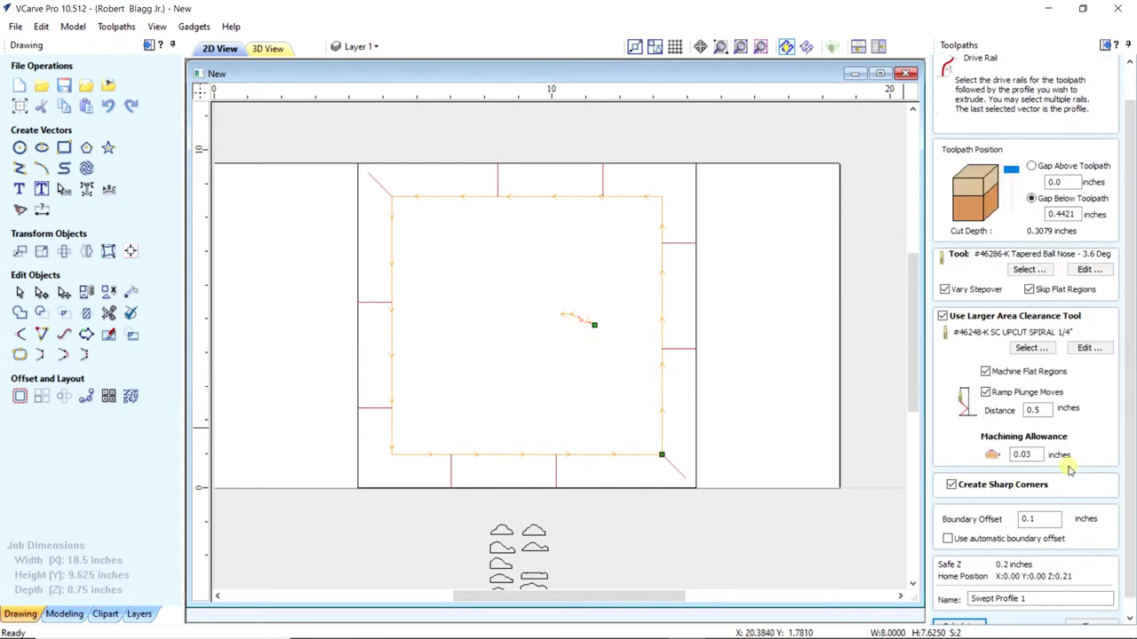
left_click(958, 610)
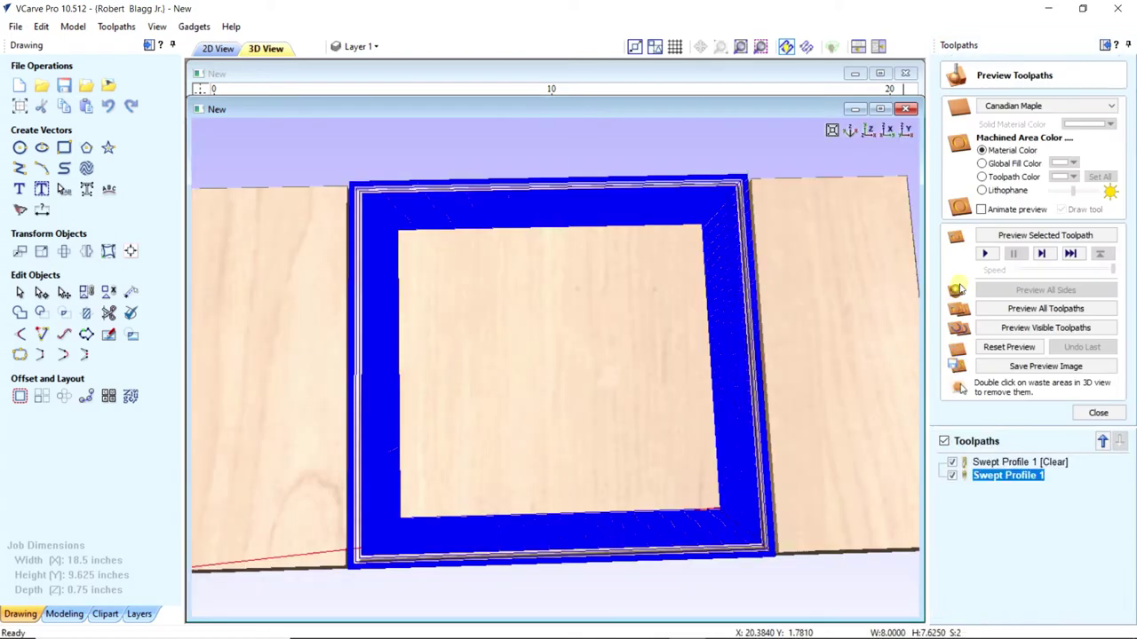
left_click(1008, 347)
left_click(1030, 328)
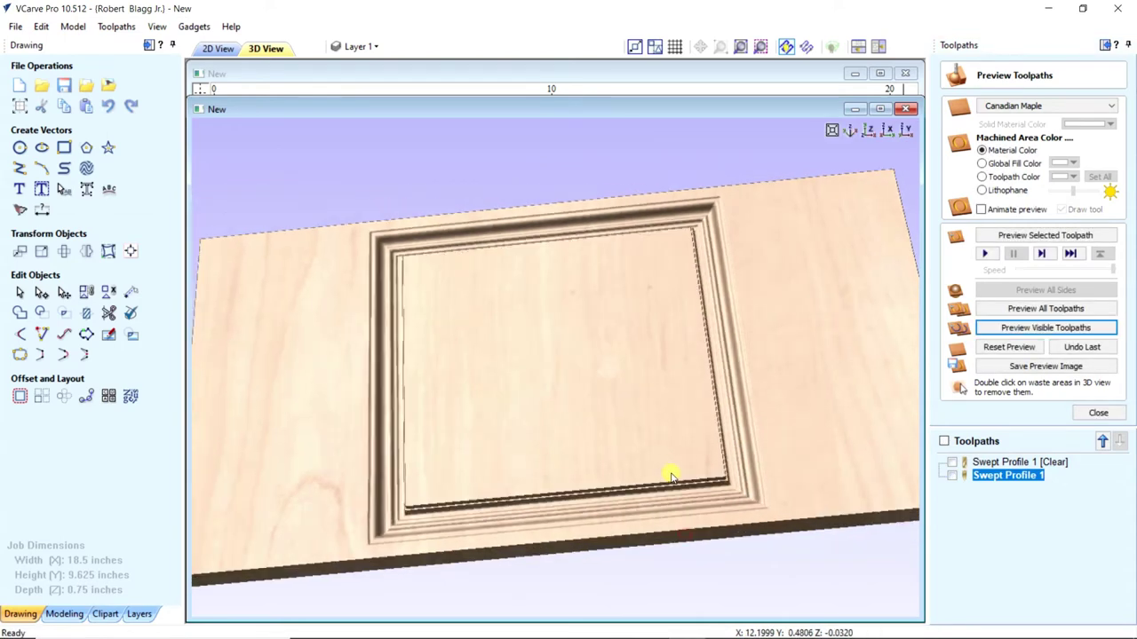
left_click_drag(670, 477, 655, 429)
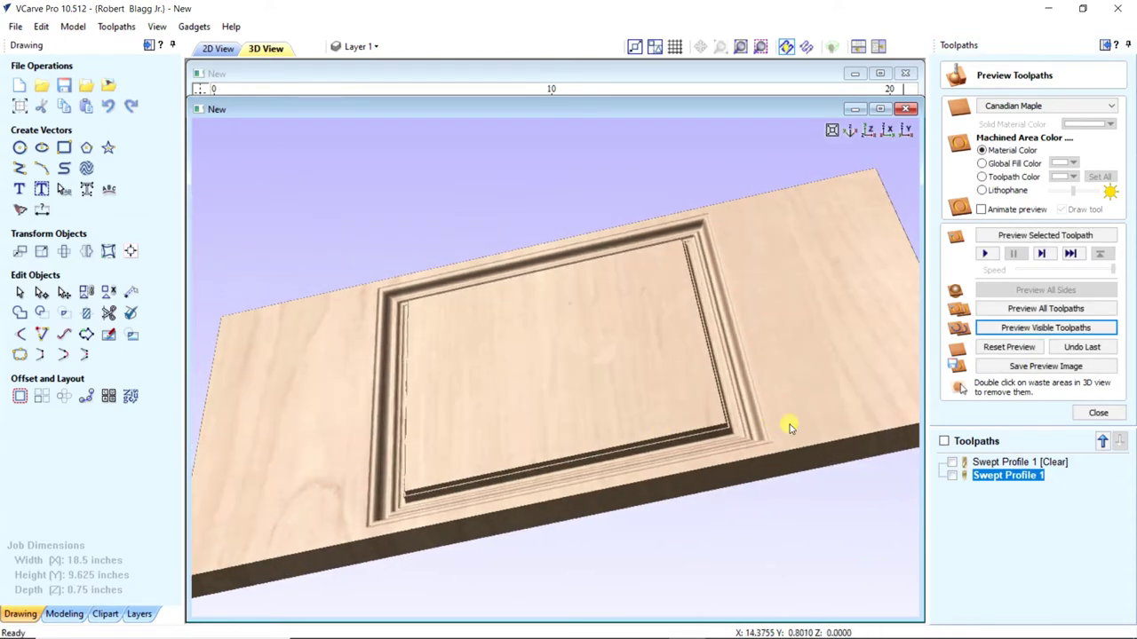
left_click_drag(790, 427, 909, 350)
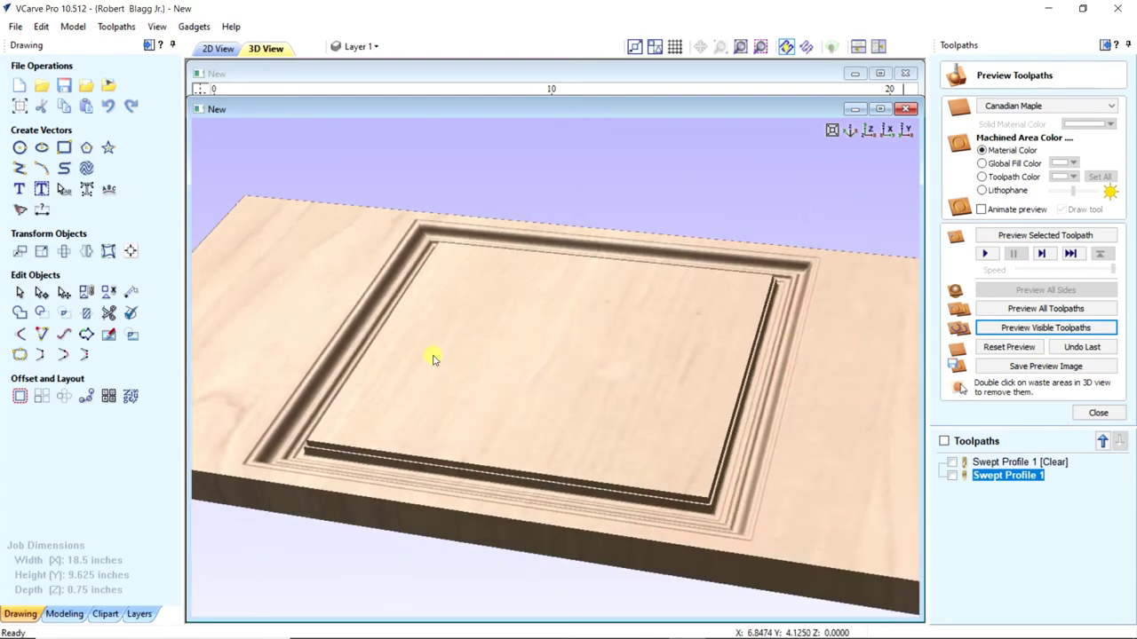
left_click_drag(433, 358, 368, 468)
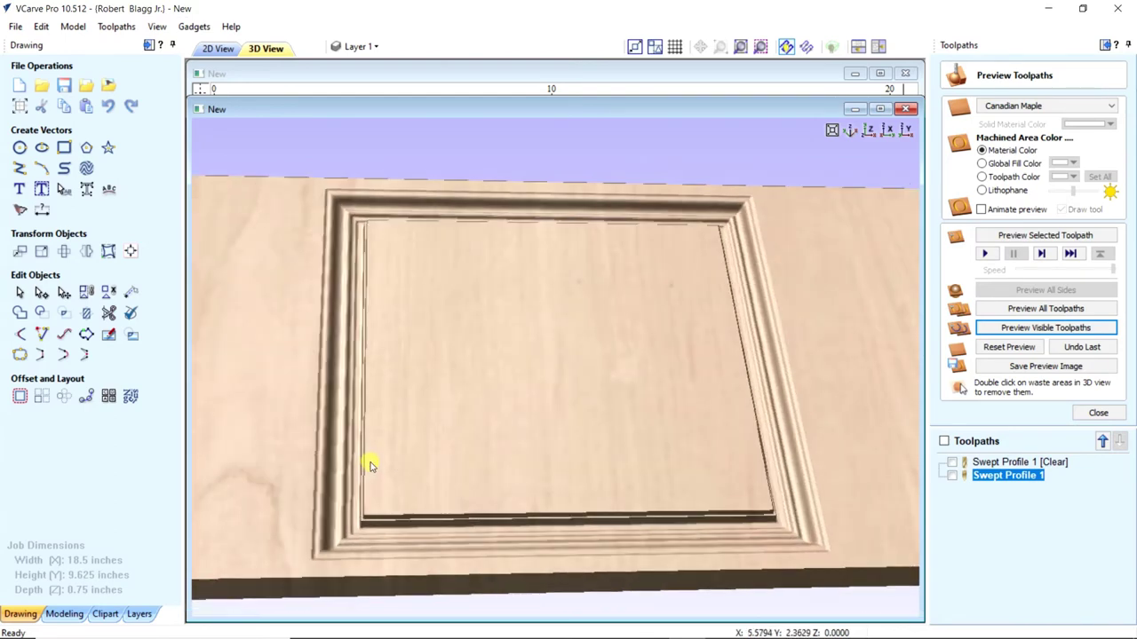
scroll(371, 468, "up", 5)
middle_click_drag(383, 447, 624, 266)
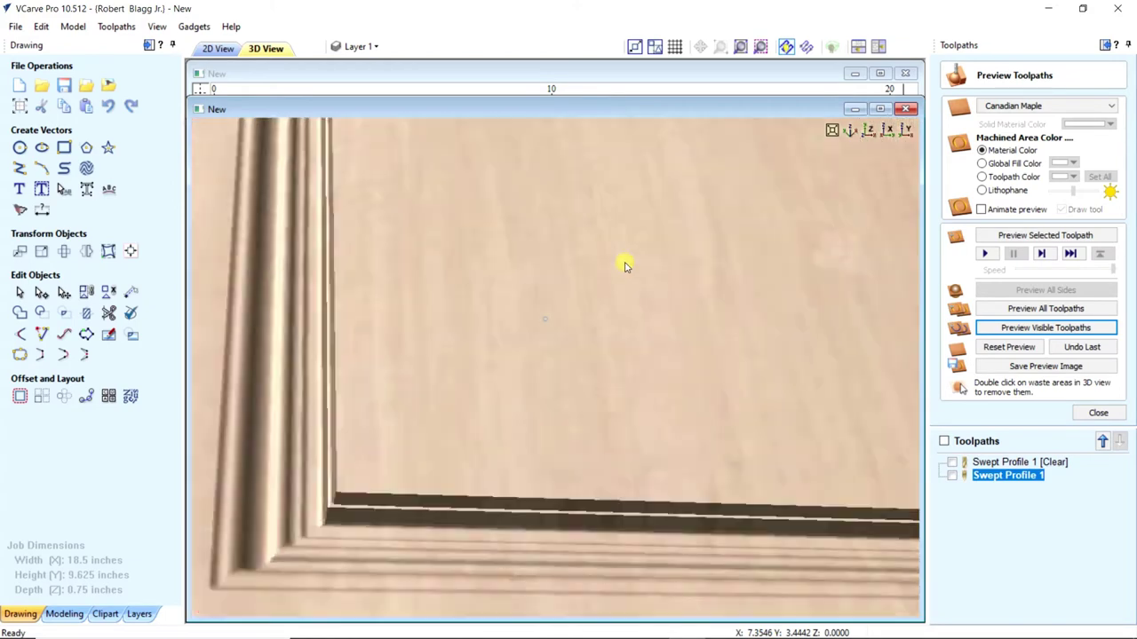
left_click_drag(625, 266, 360, 415)
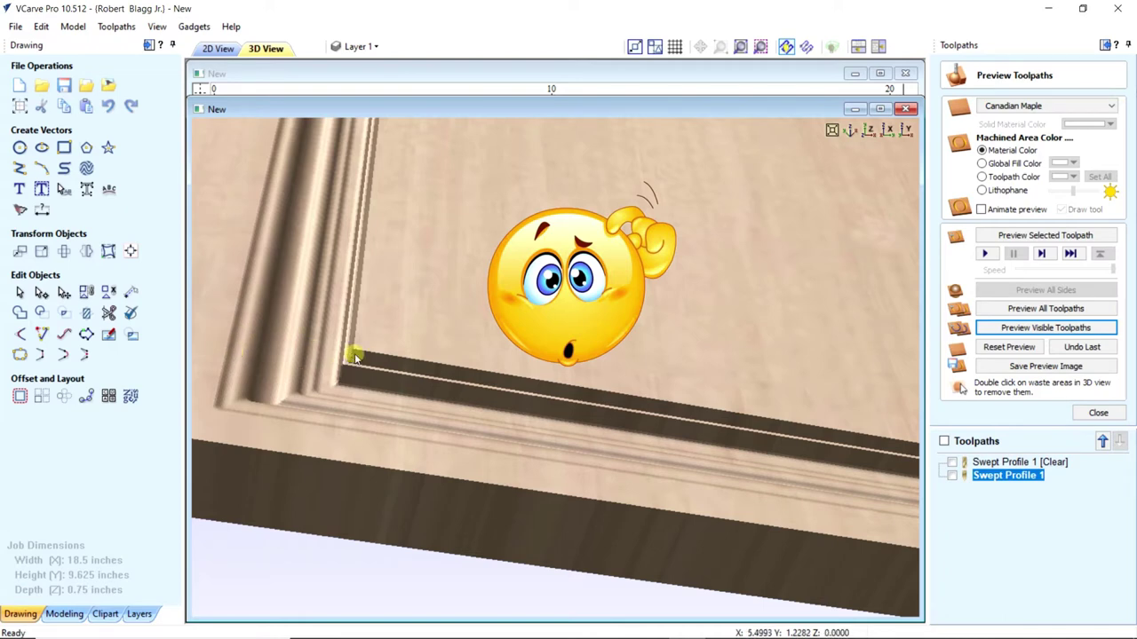
- Reopen the moulding toolpath, reverse the profile curve back to its original direction and recalculate
double_click(994, 477)
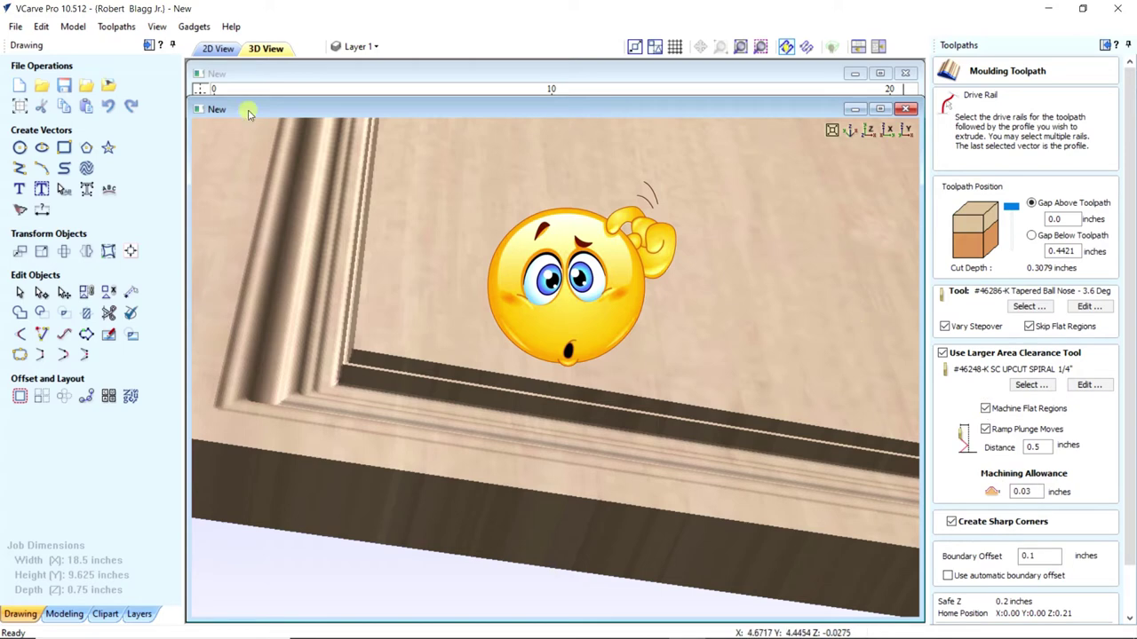
left_click(217, 49)
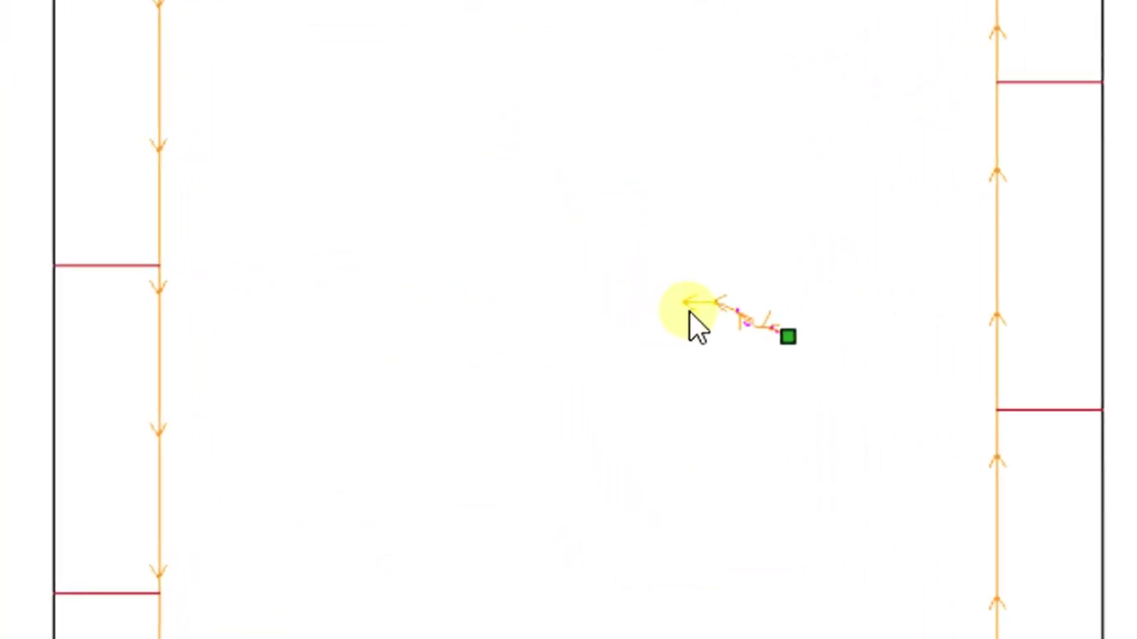
right_click(579, 317)
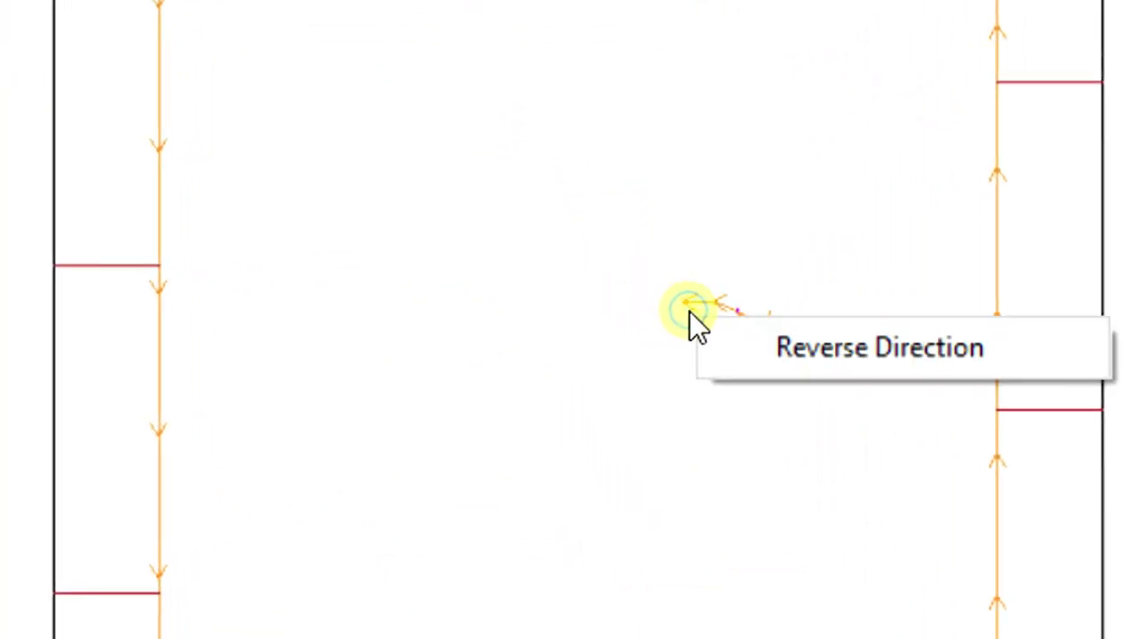
left_click(759, 342)
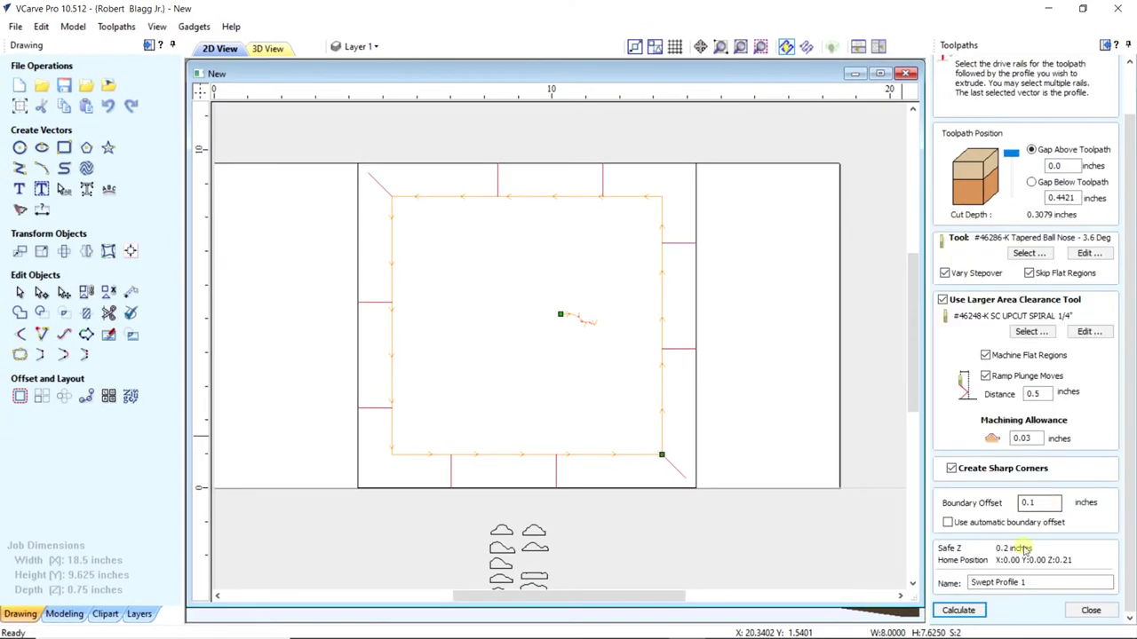
left_click(958, 610)
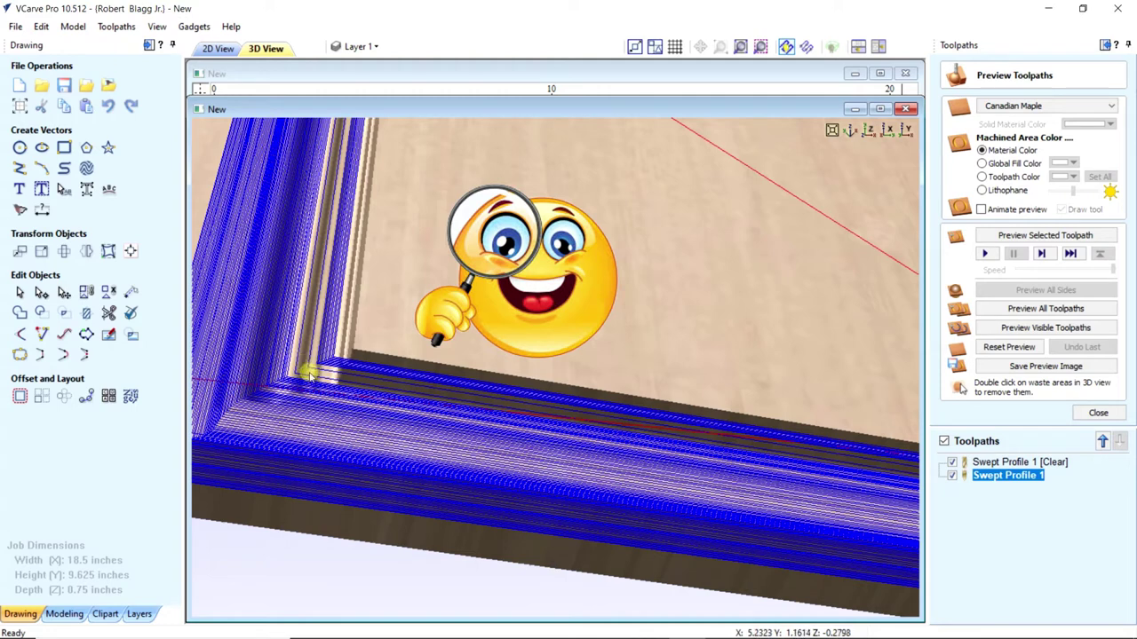
- Simulate the recalculated toolpaths from a reset preview, view the frame straight from above and close the preview settings
left_click(1009, 347)
left_click(1045, 328)
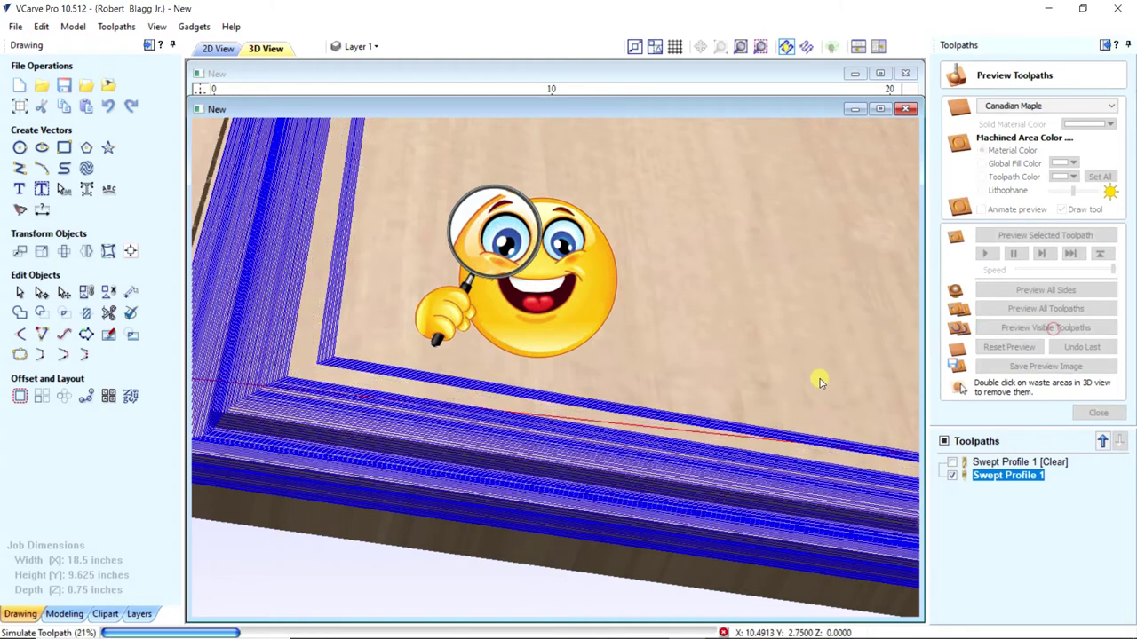
scroll(498, 474, "down", 3)
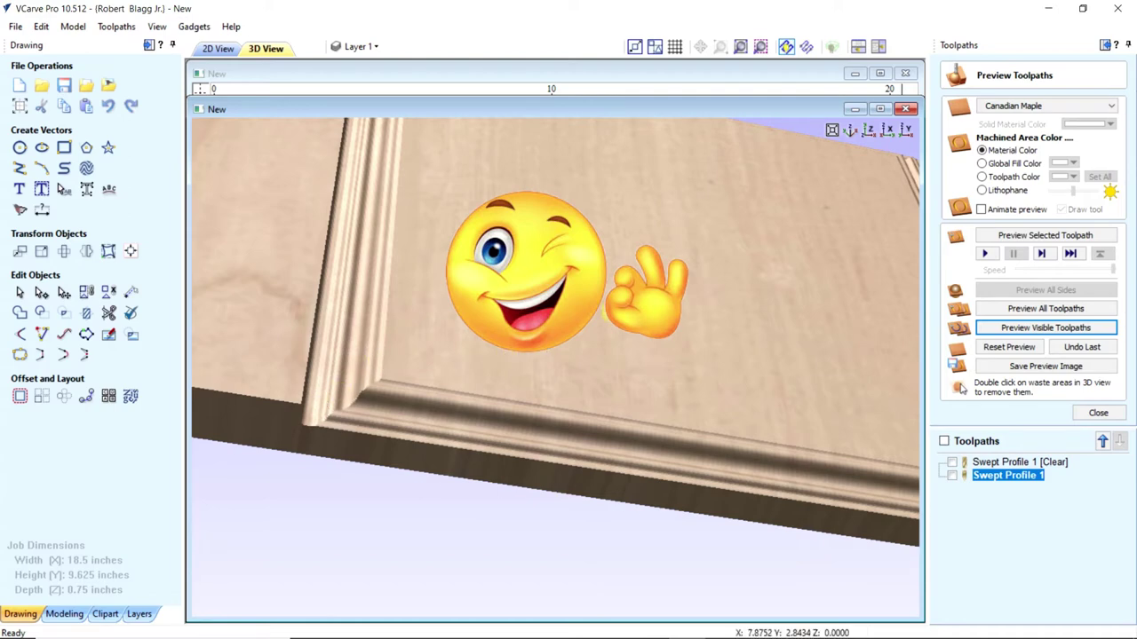
scroll(601, 343, "down", 5)
left_click_drag(658, 291, 755, 306)
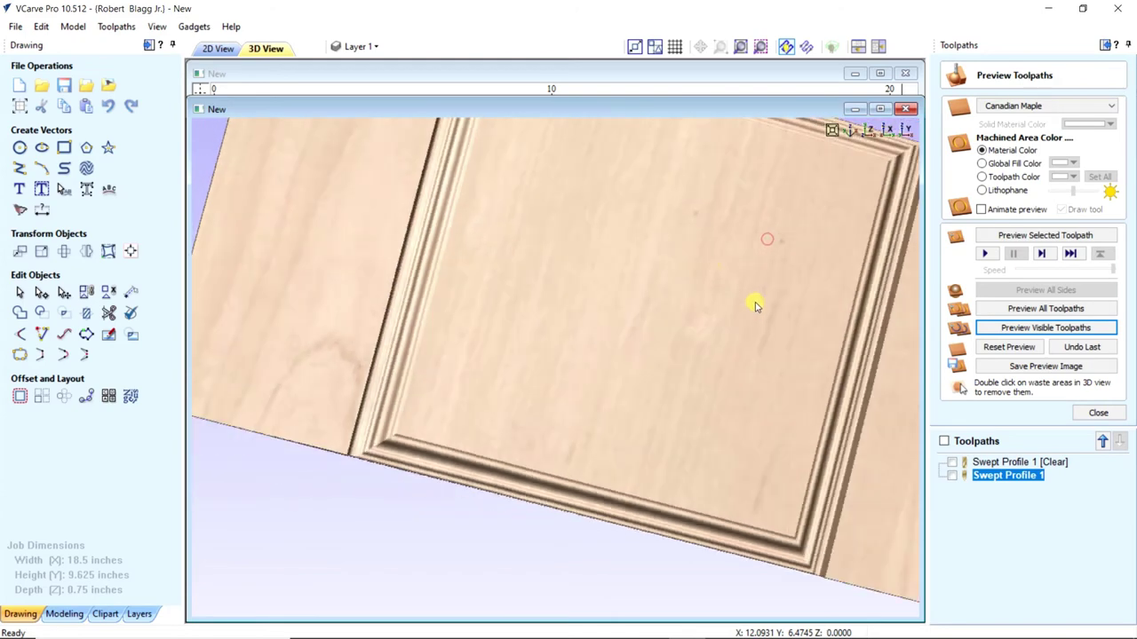
left_click(873, 131)
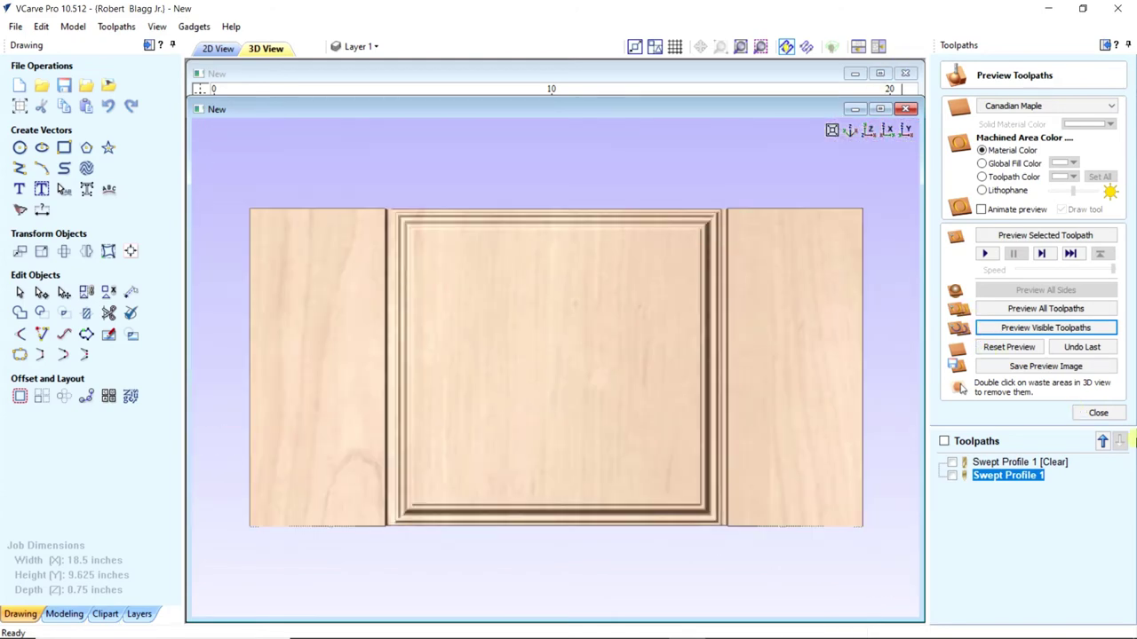
left_click(1092, 414)
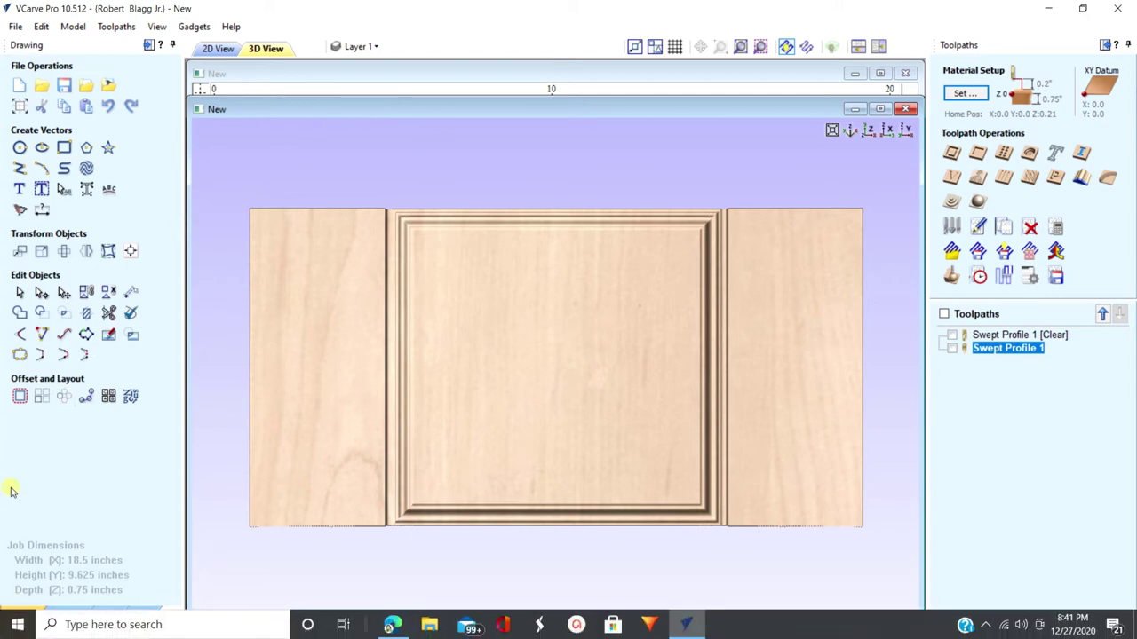
- Move the small profile curve out of the frame in the 2D view to just beyond the material's right edge
left_click(217, 48)
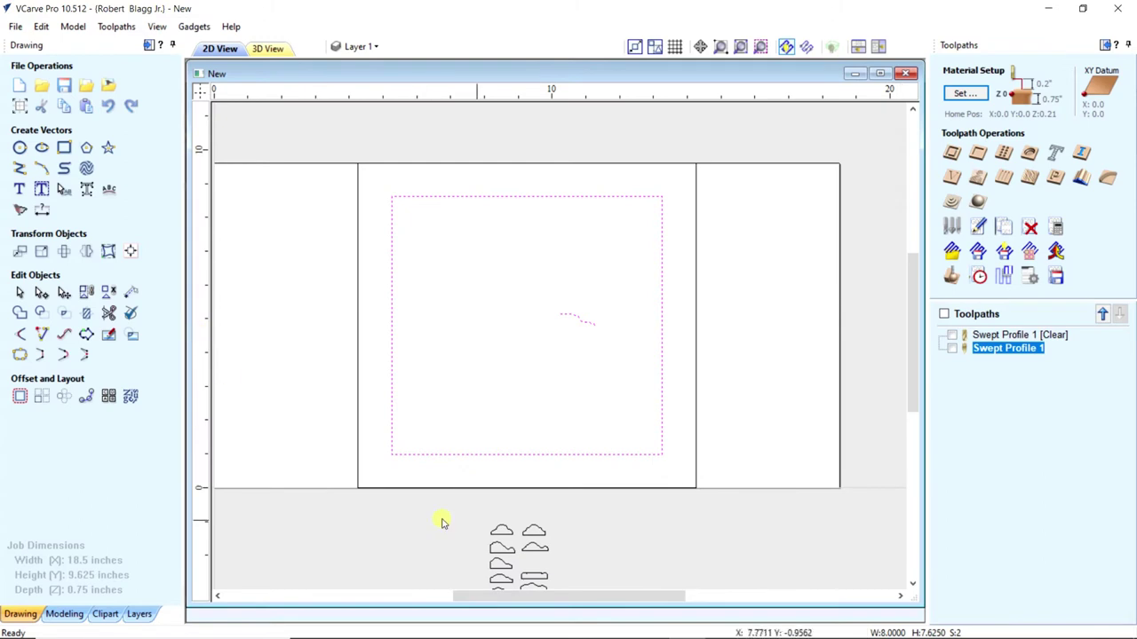
left_click(627, 335)
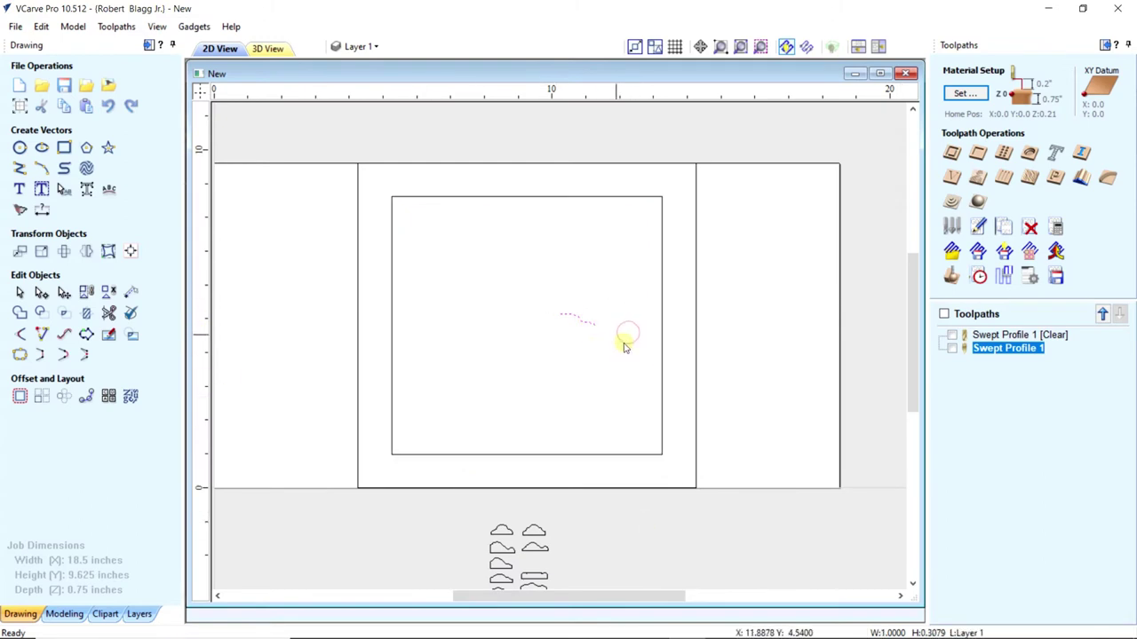
left_click(579, 317)
left_click_drag(579, 318, 868, 401)
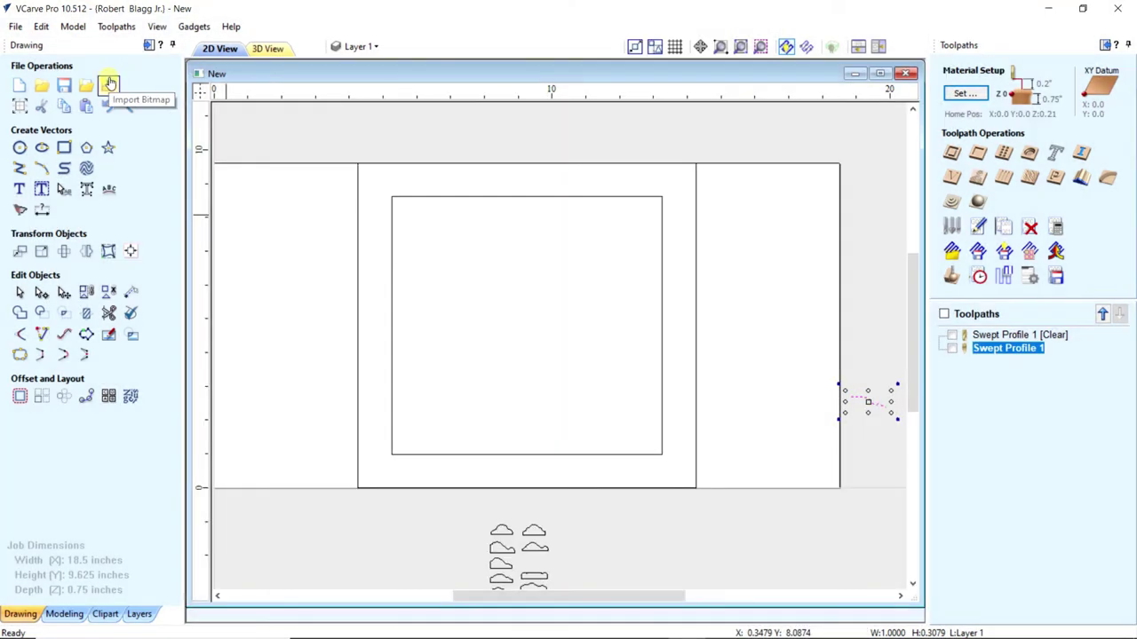
- Import the bitmap IMG-3591 from the Downloads folder into the 2D drawing
left_click(109, 85)
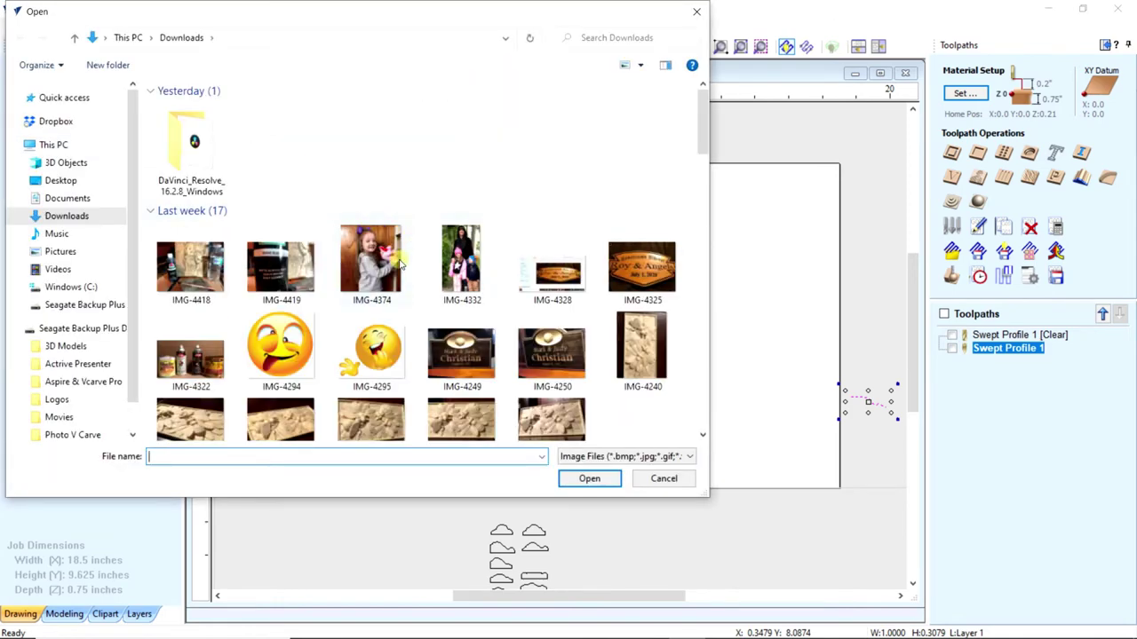
scroll(448, 253, "down", 8)
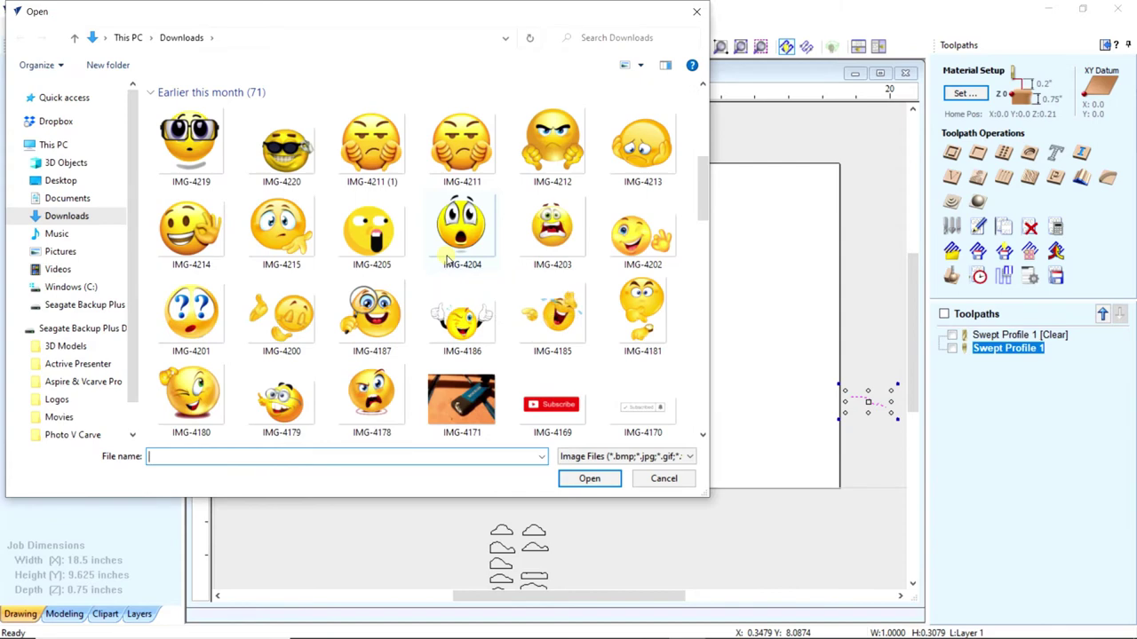
scroll(449, 257, "down", 10)
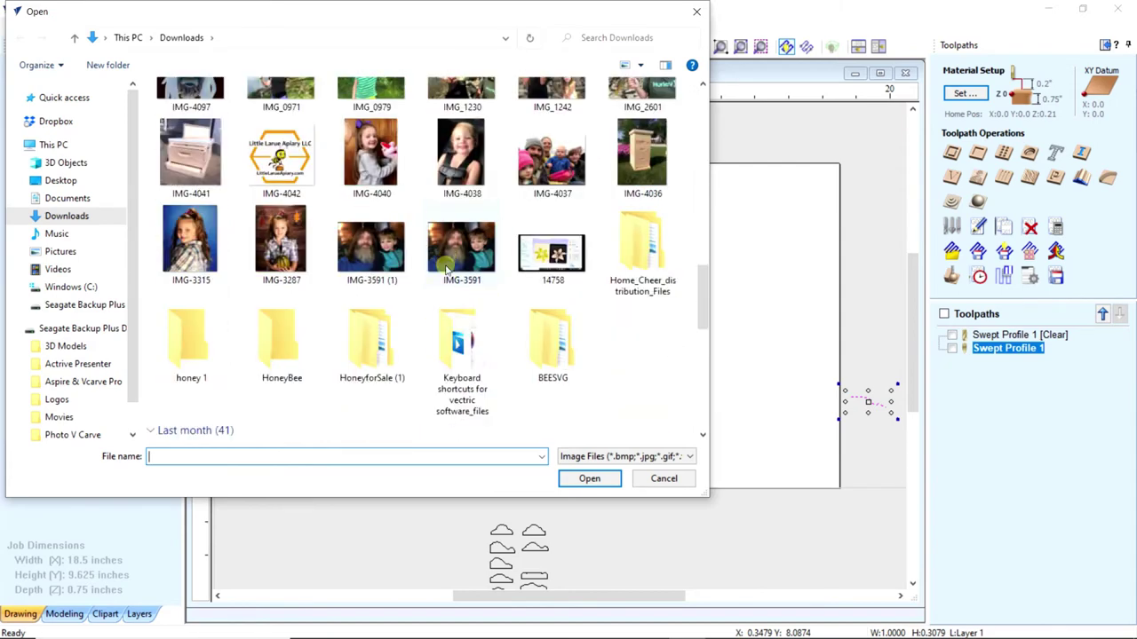
left_click(449, 253)
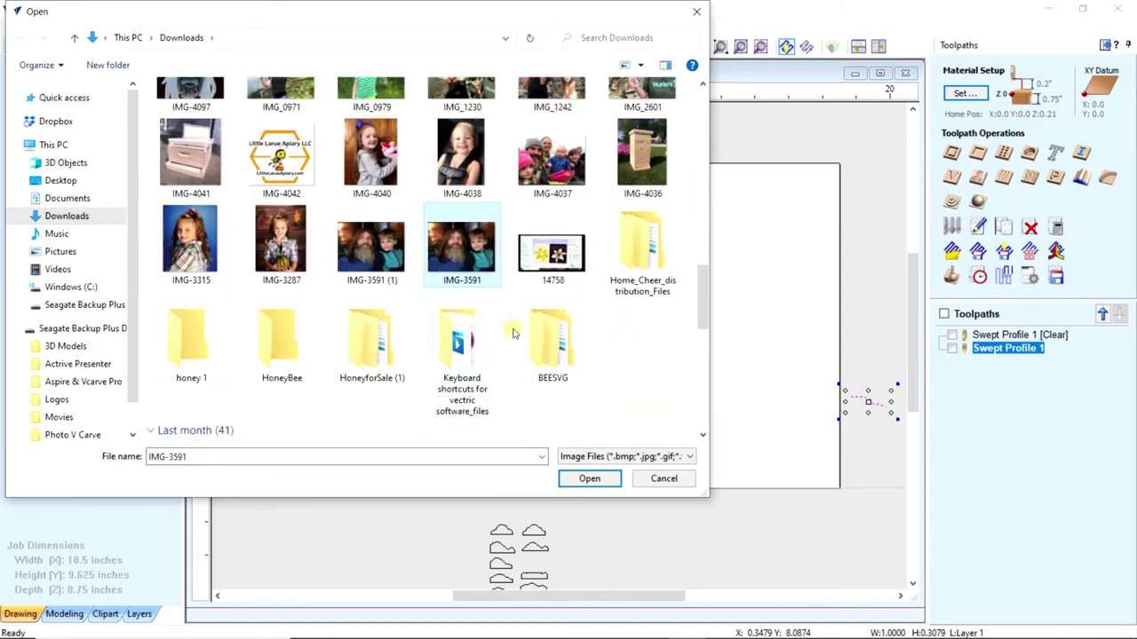
left_click(593, 480)
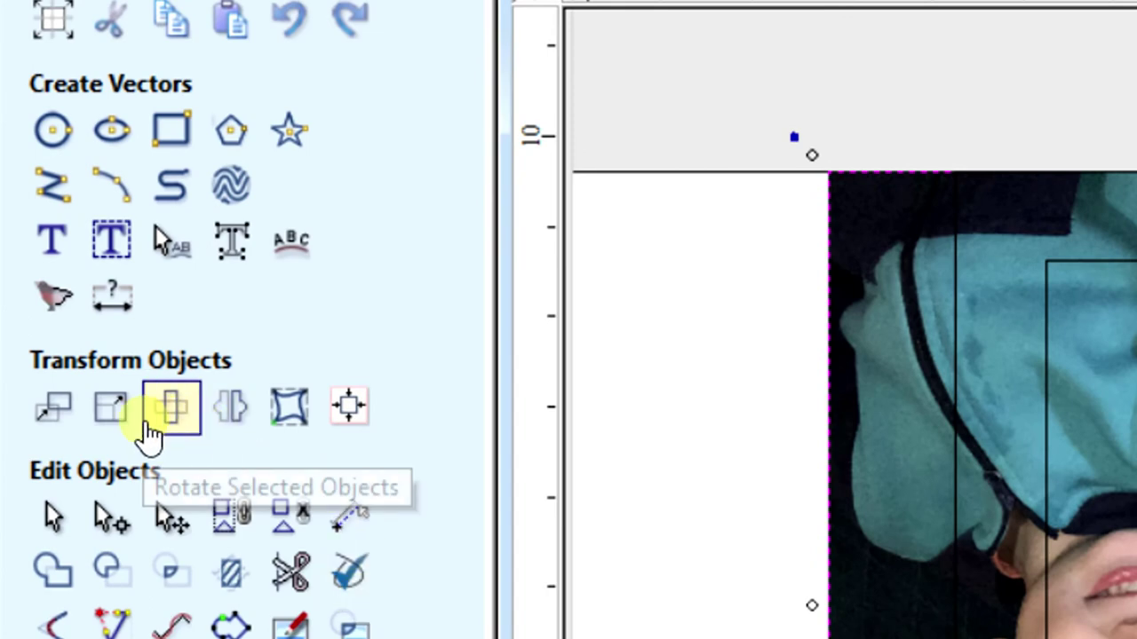
- Rotate the imported photo by a relative angle of 180° about its centre
left_click(171, 414)
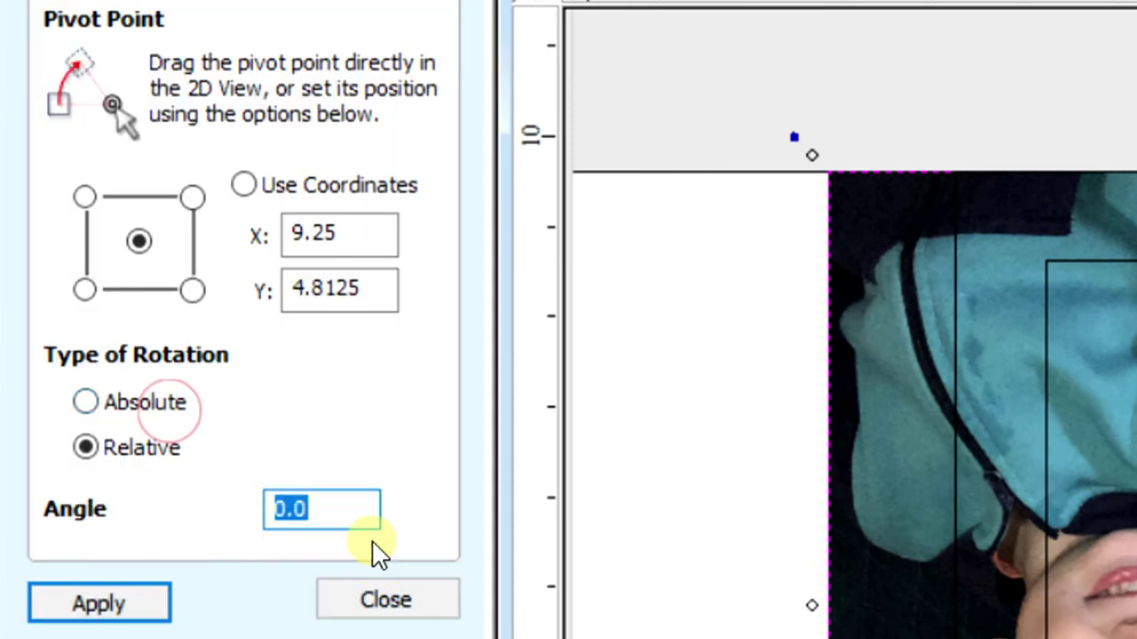
left_click(335, 510)
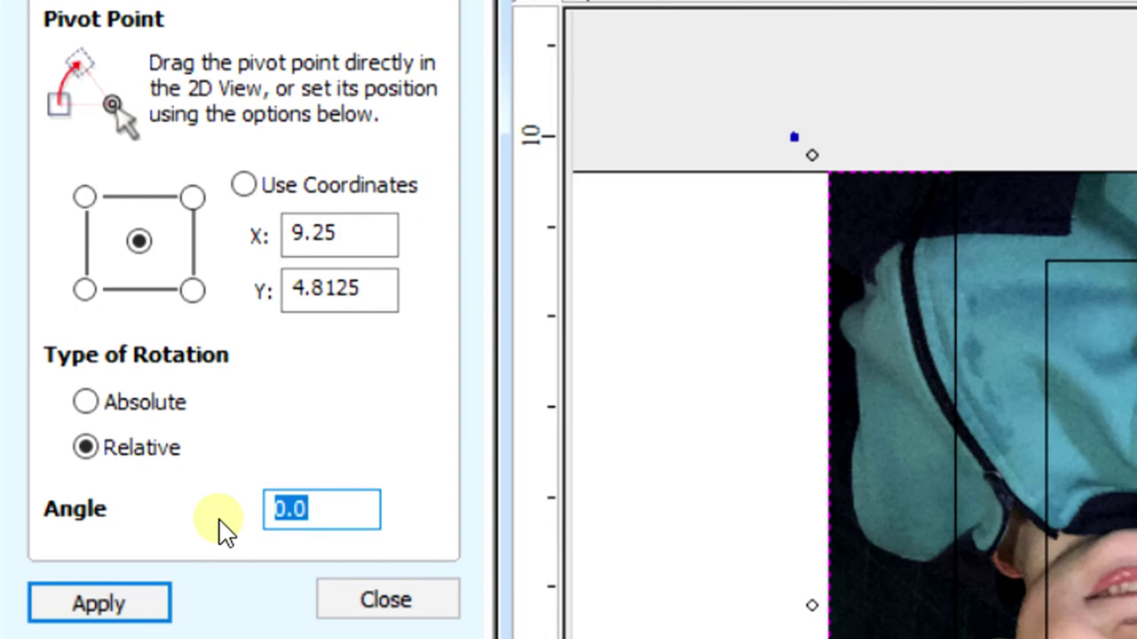
type("180")
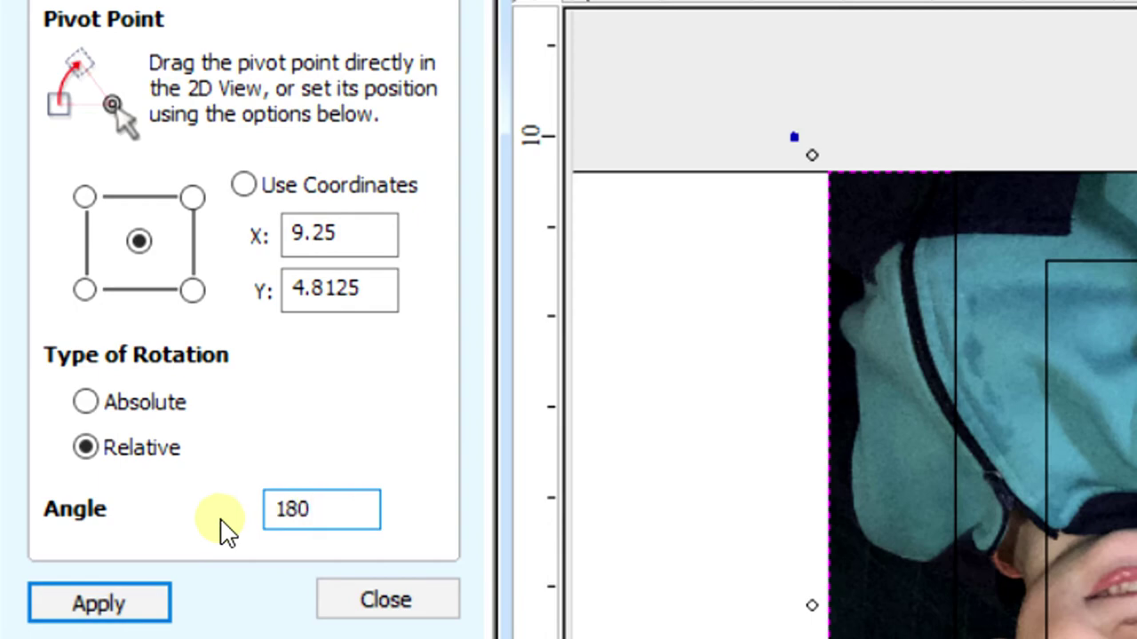
left_click(124, 604)
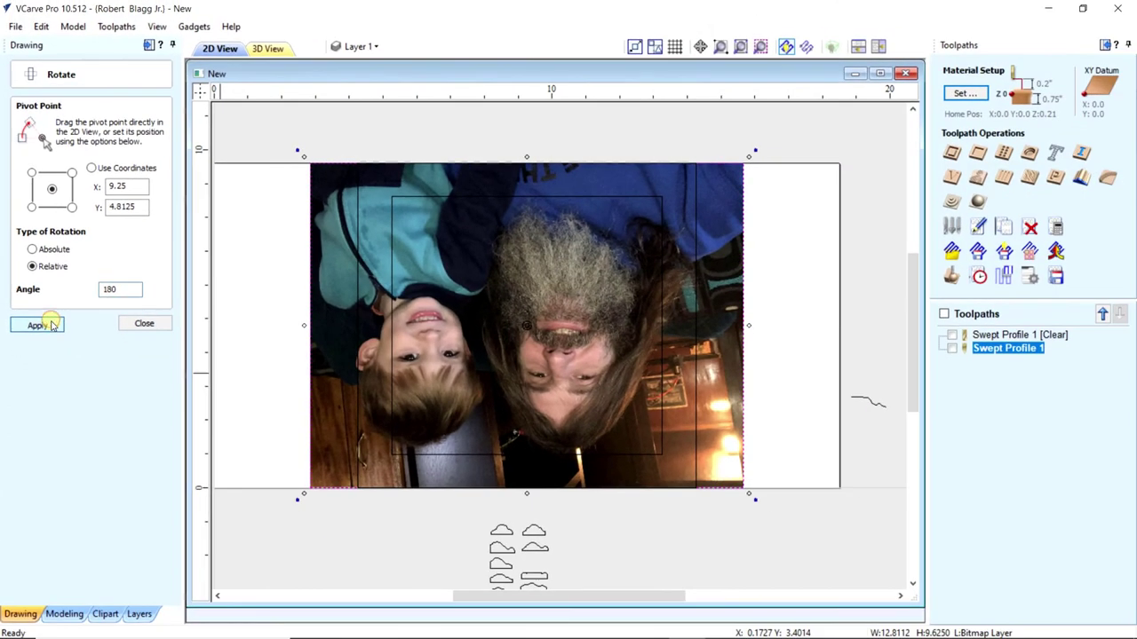
left_click(105, 495)
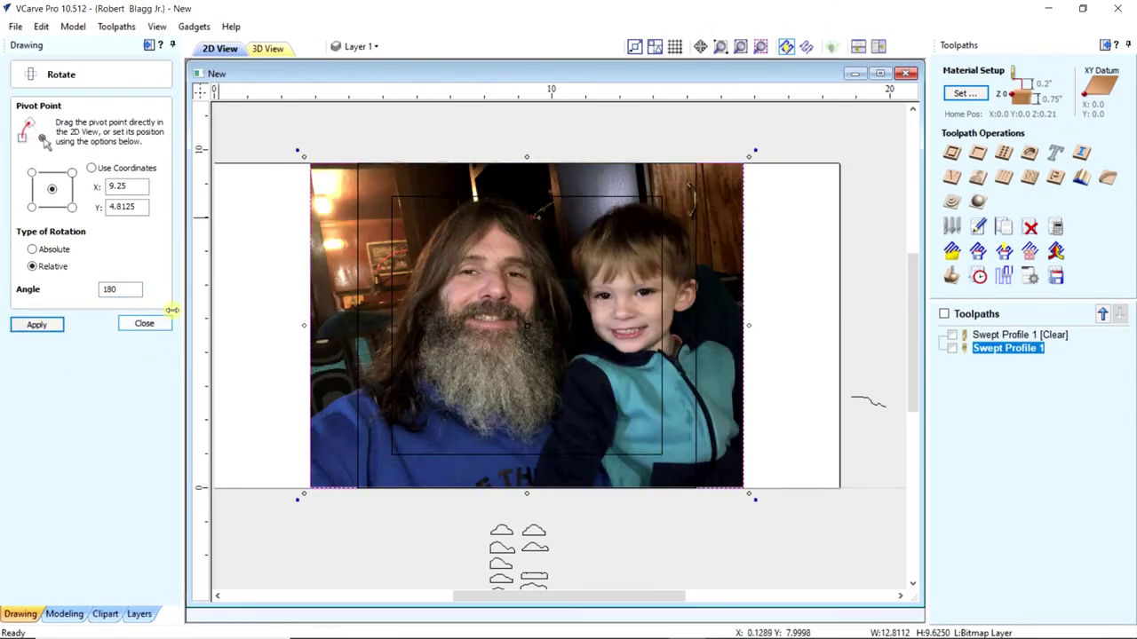
left_click(144, 325)
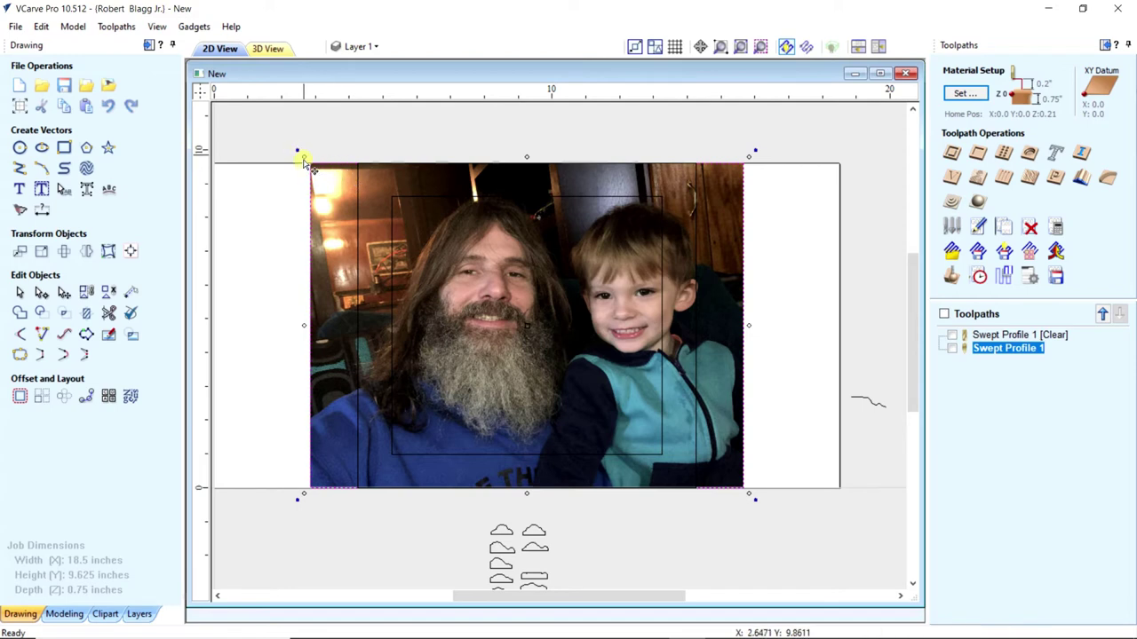
- Scale the photo down proportionally to about 10.4 by 7.8 inches so it nearly fits the frame's inner rectangle
left_click_drag(303, 163, 325, 175)
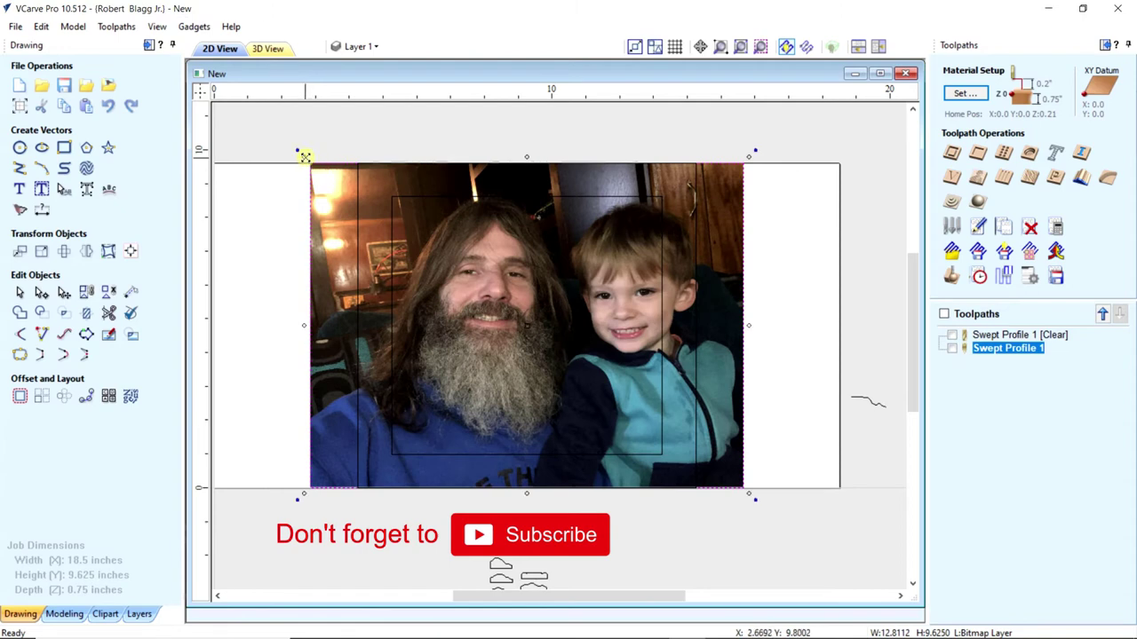
left_click_drag(307, 157, 348, 193)
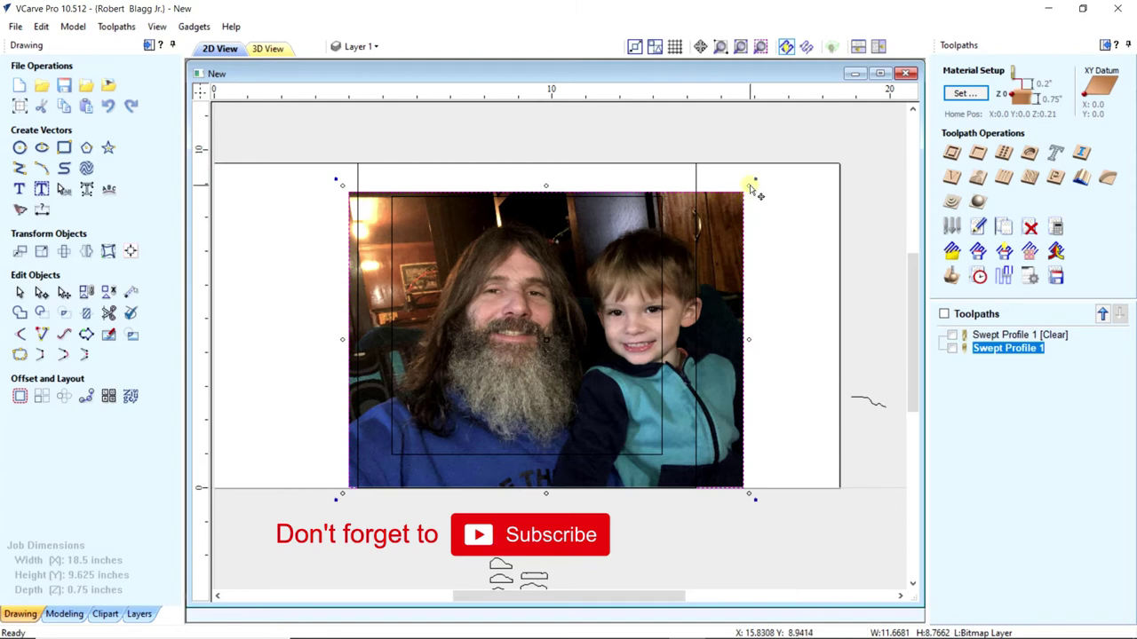
left_click_drag(754, 181, 543, 315)
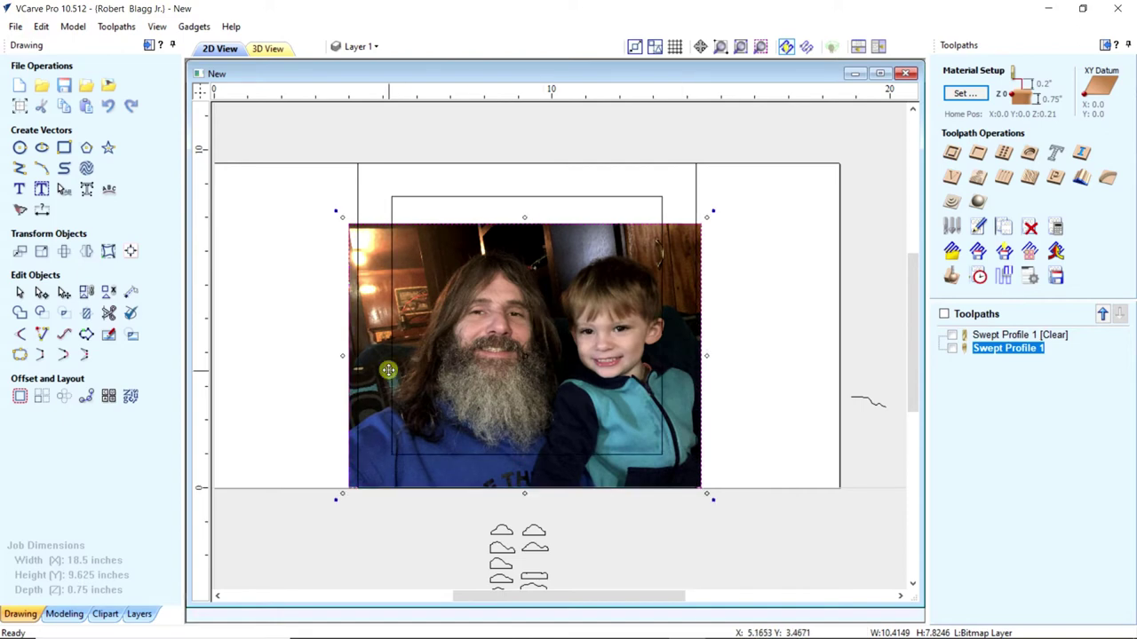
- Centre the photo in the material both horizontally and vertically
left_click(130, 252)
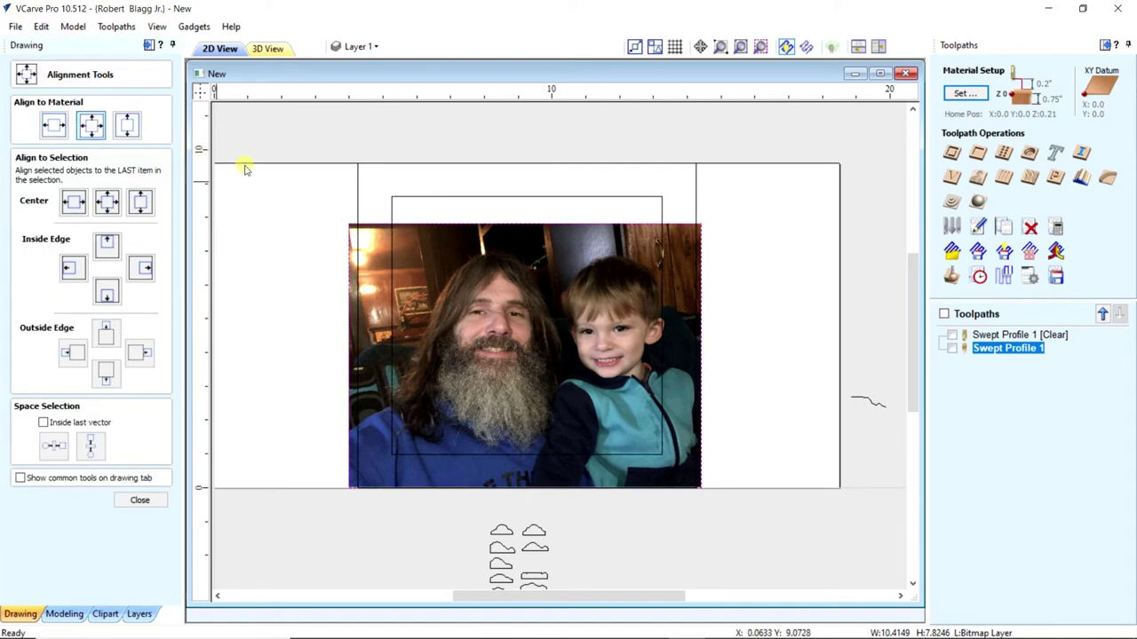
scroll(543, 329, "up", 3)
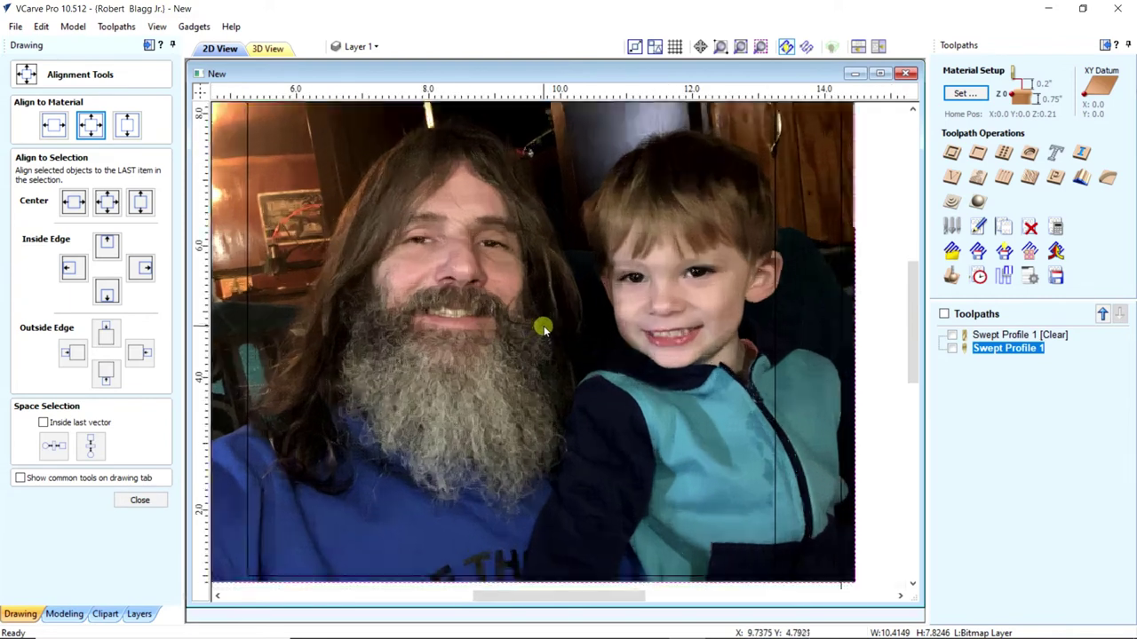
scroll(544, 329, "down", 1)
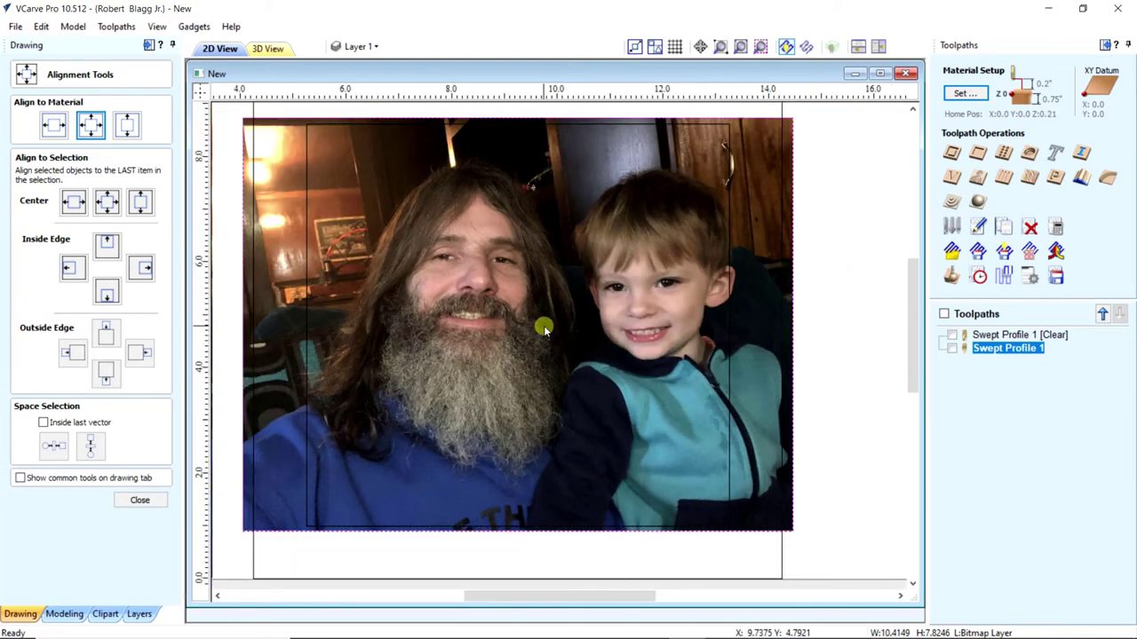
scroll(545, 327, "down", 2)
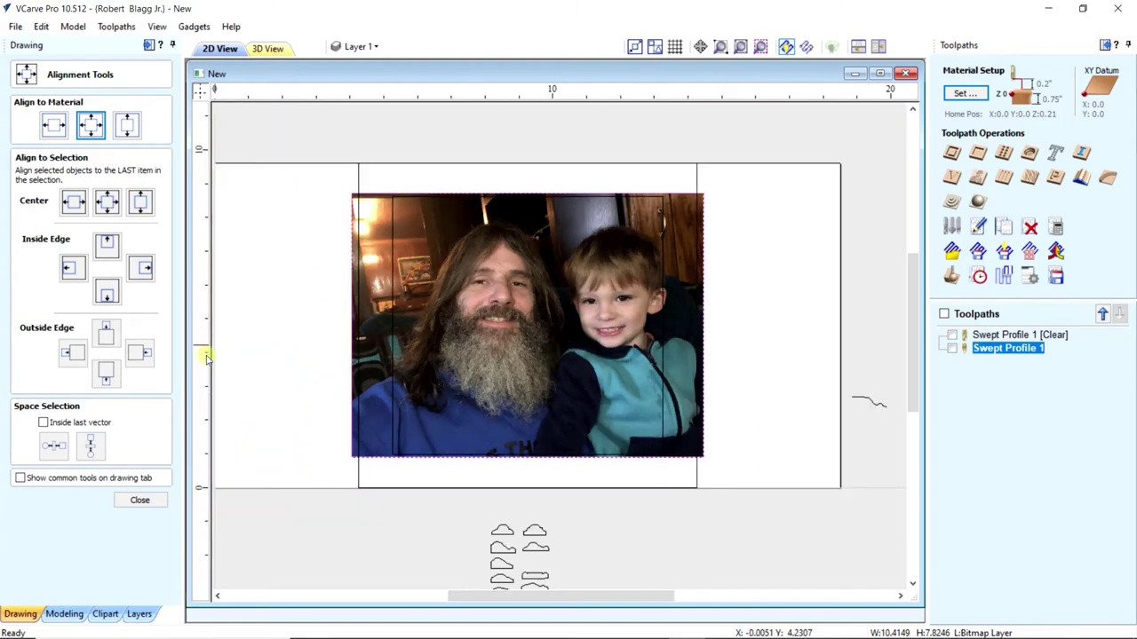
left_click(133, 499)
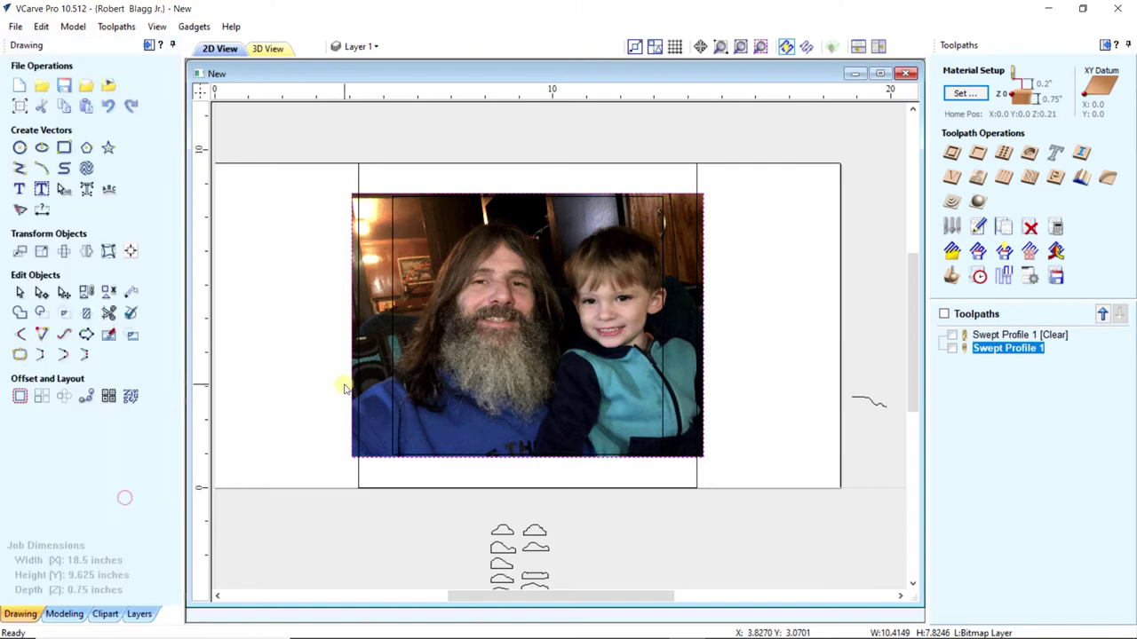
- Bring the photo's left edge in to the frame's inner rectangle, making the photo about 9.2 inches wide
left_click(427, 311)
left_click(358, 329)
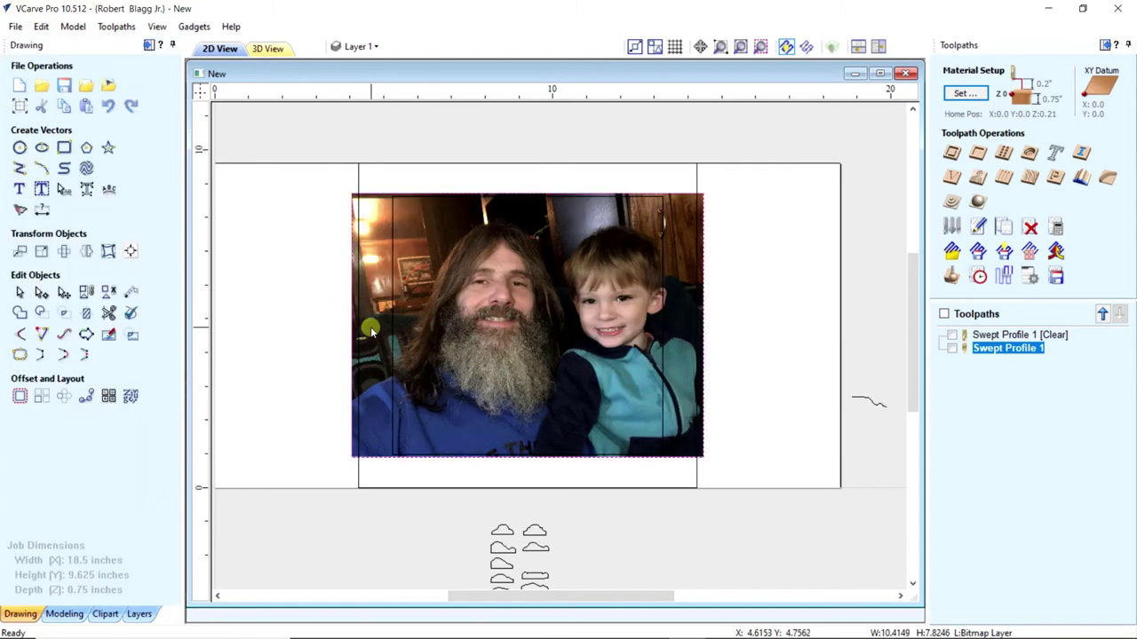
scroll(355, 326, "up", 3)
left_click_drag(329, 323, 502, 321)
scroll(553, 305, "down", 3)
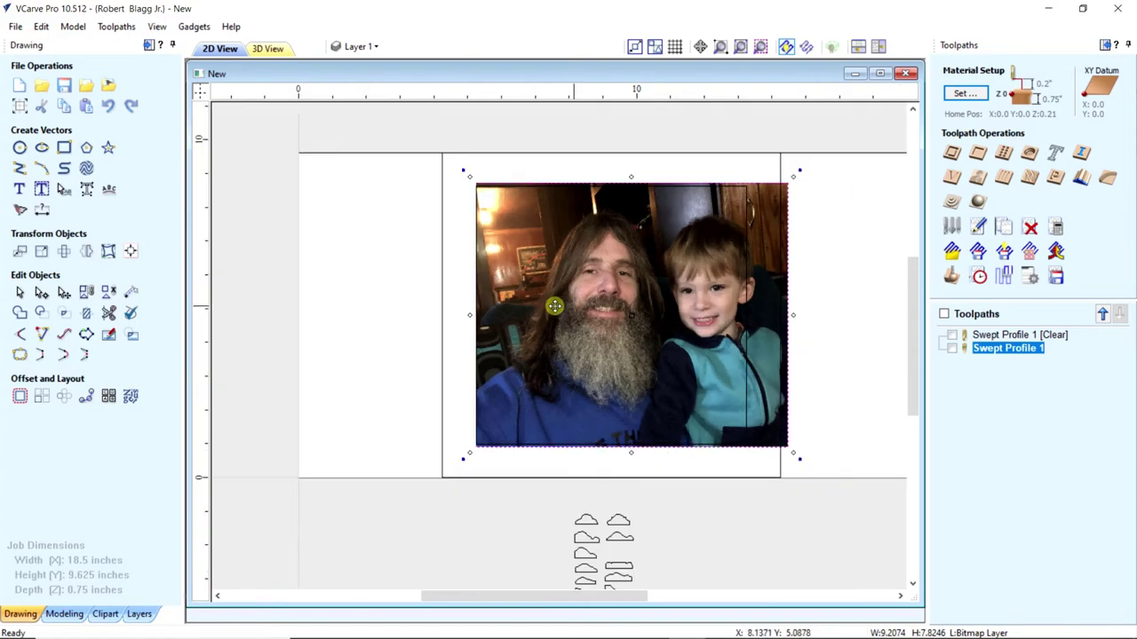
- Snap the photo's right edge to the frame's inner rectangle, making the photo 8 inches wide
scroll(809, 307, "up", 3)
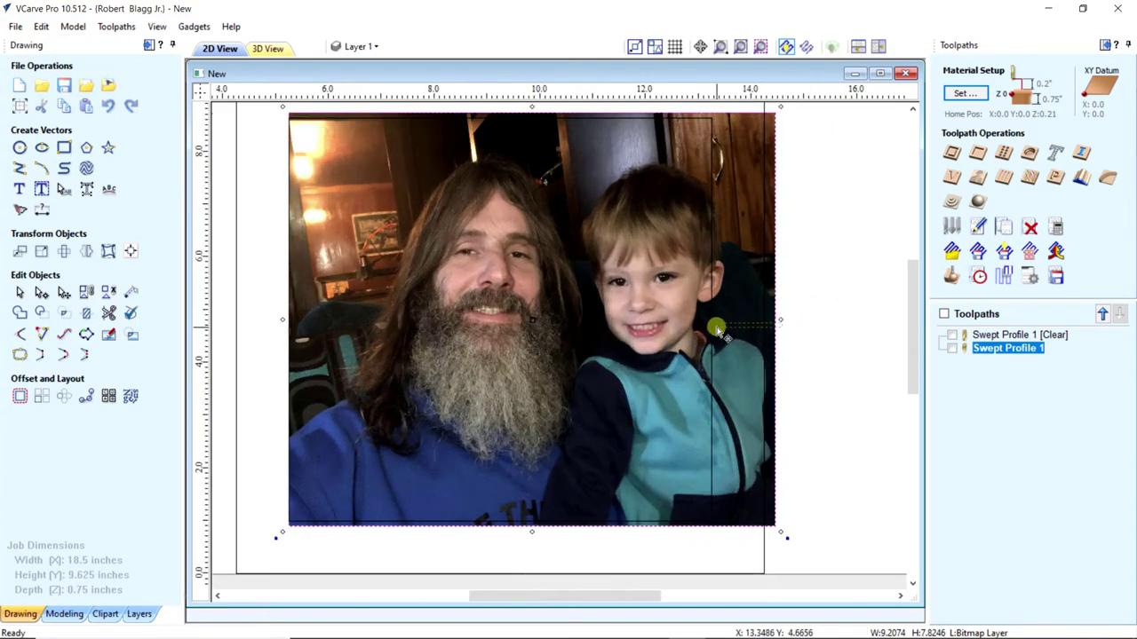
left_click_drag(780, 323, 744, 300)
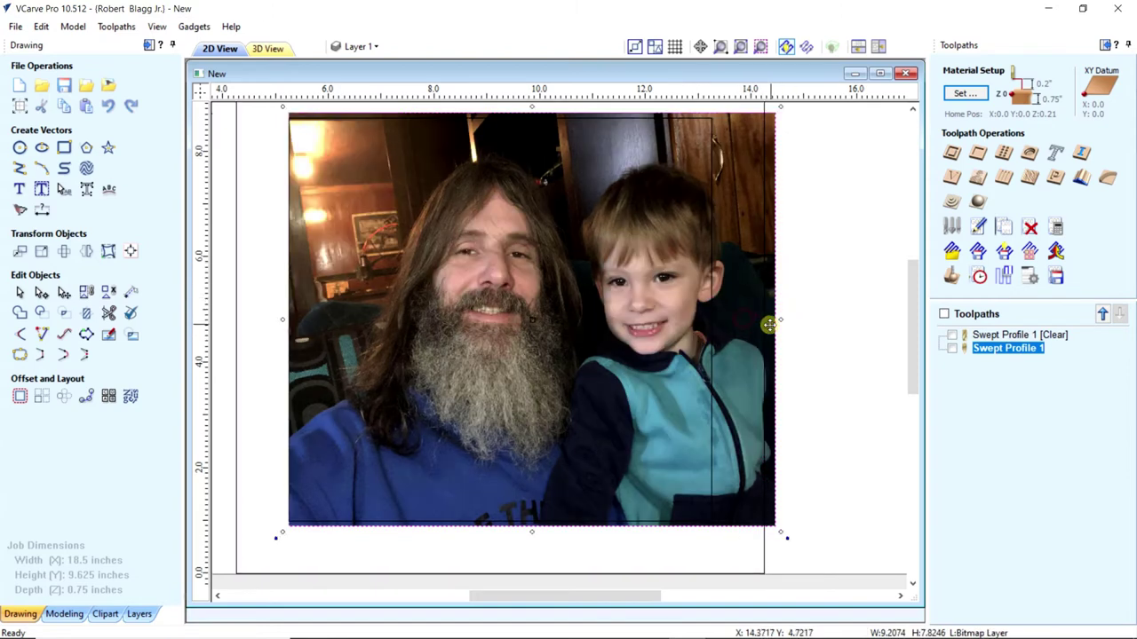
scroll(782, 324, "up", 2)
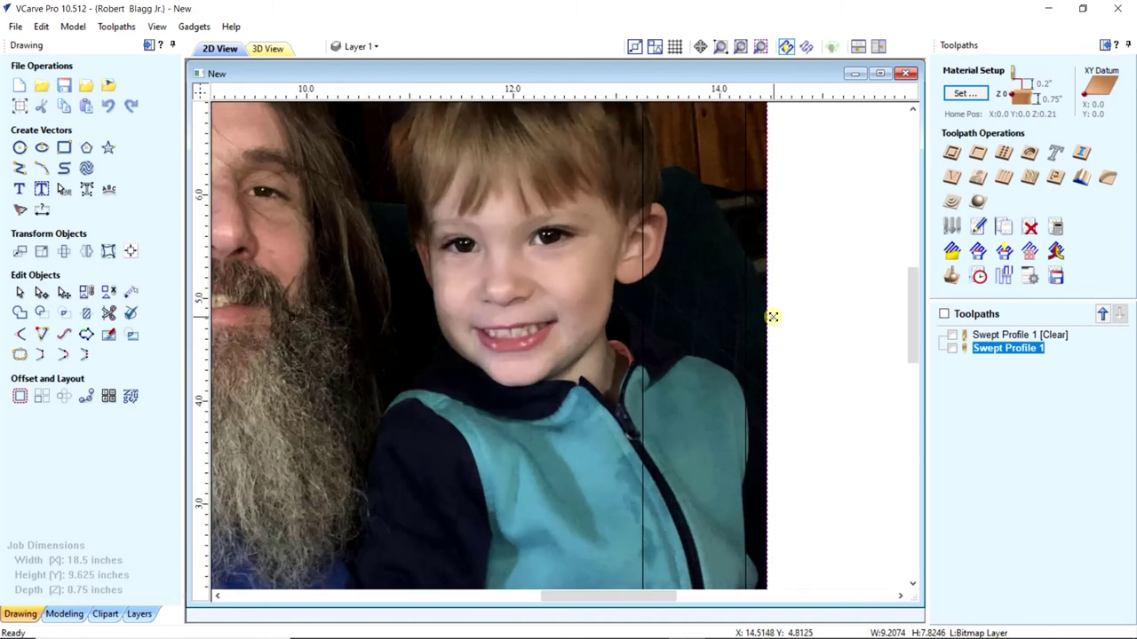
left_click_drag(730, 312, 645, 325)
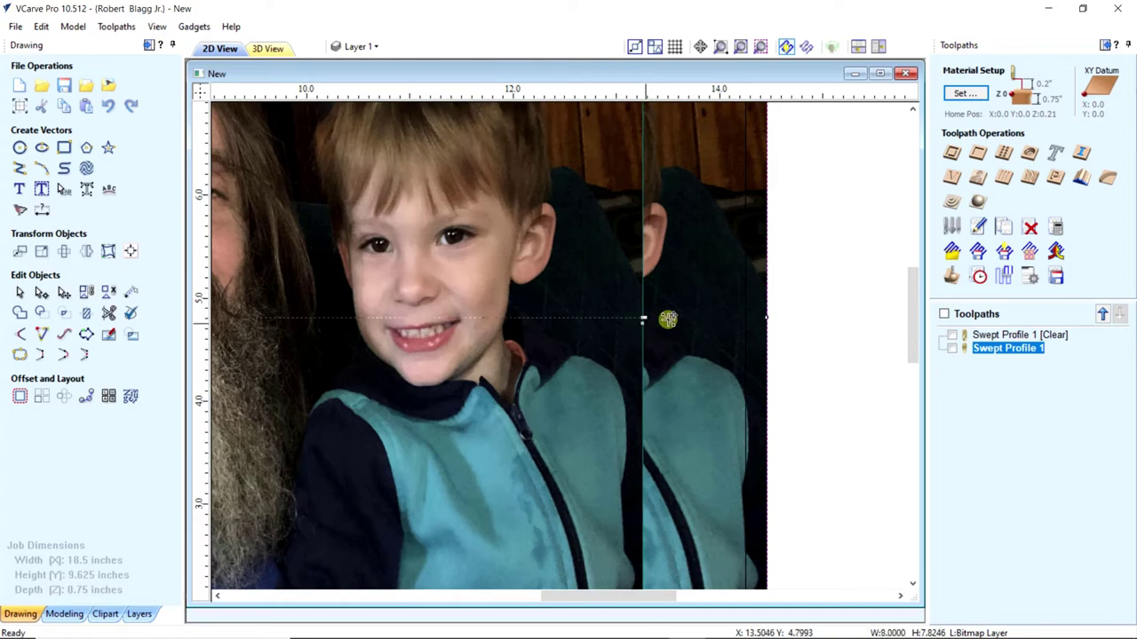
scroll(838, 306, "down", 5)
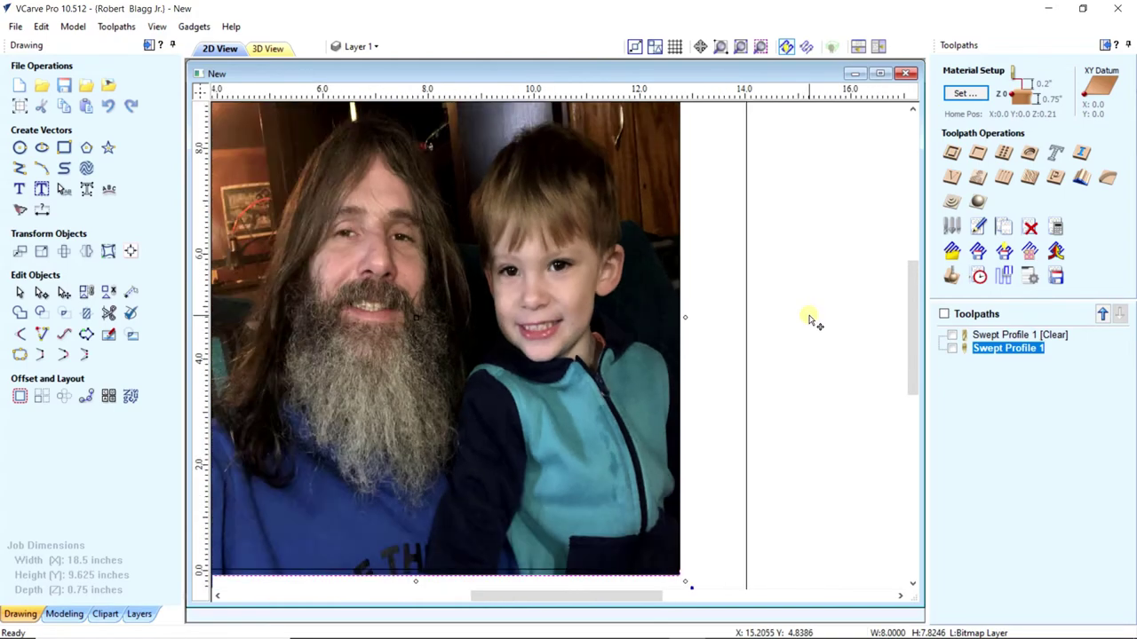
- Lower the photo's top edge to the top line of the frame's inner rectangle
scroll(536, 131, "up", 4)
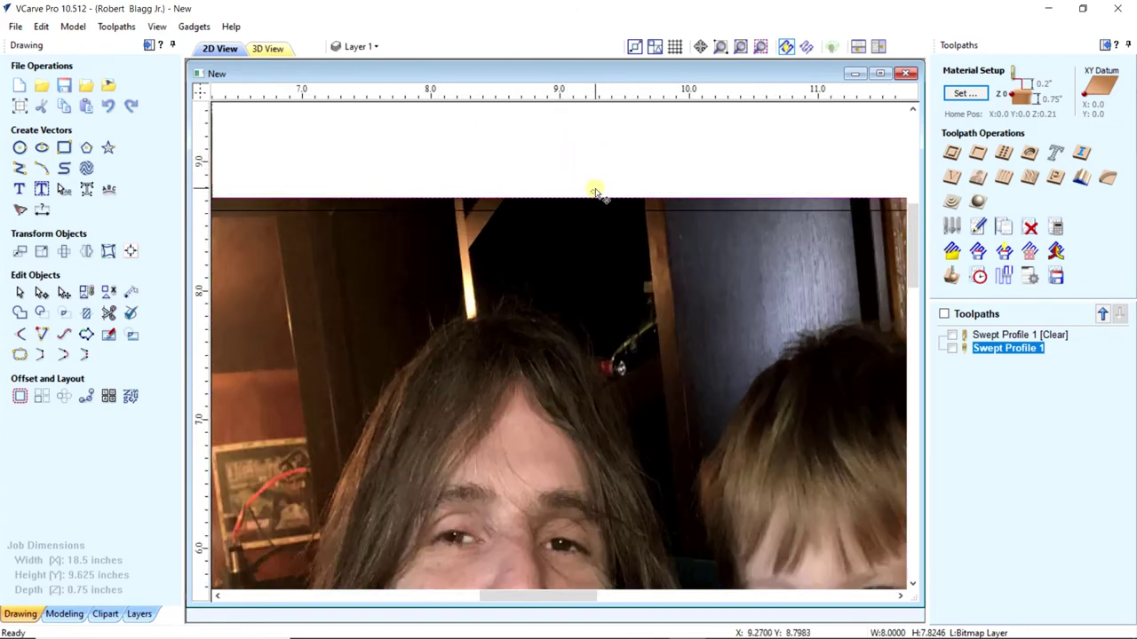
left_click_drag(592, 199, 593, 206)
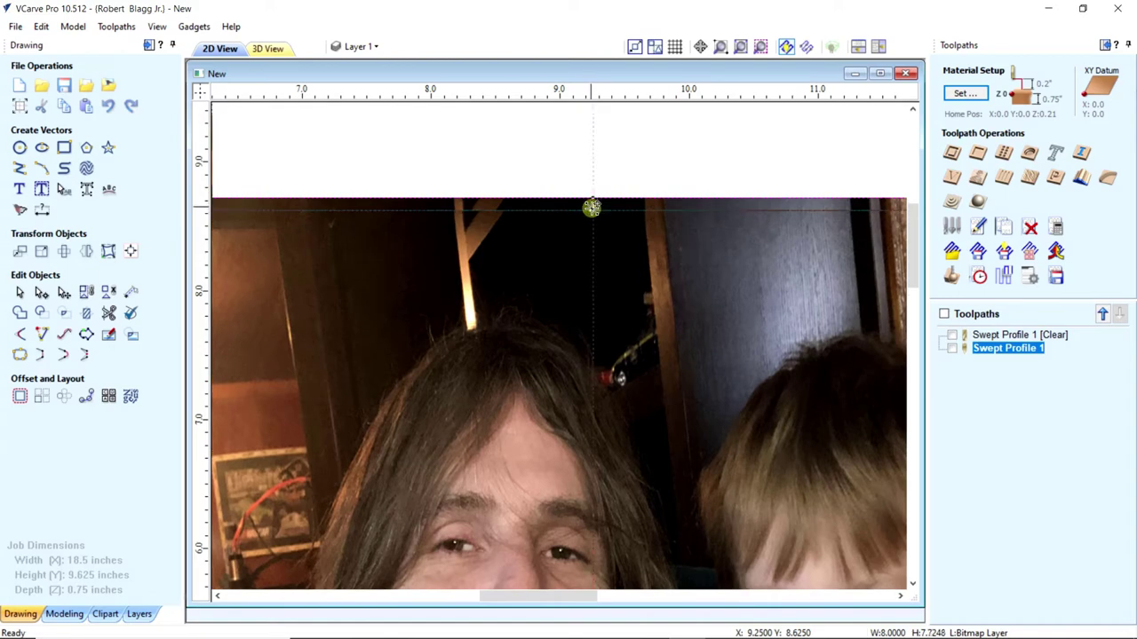
scroll(680, 145, "up", 1)
scroll(680, 145, "down", 8)
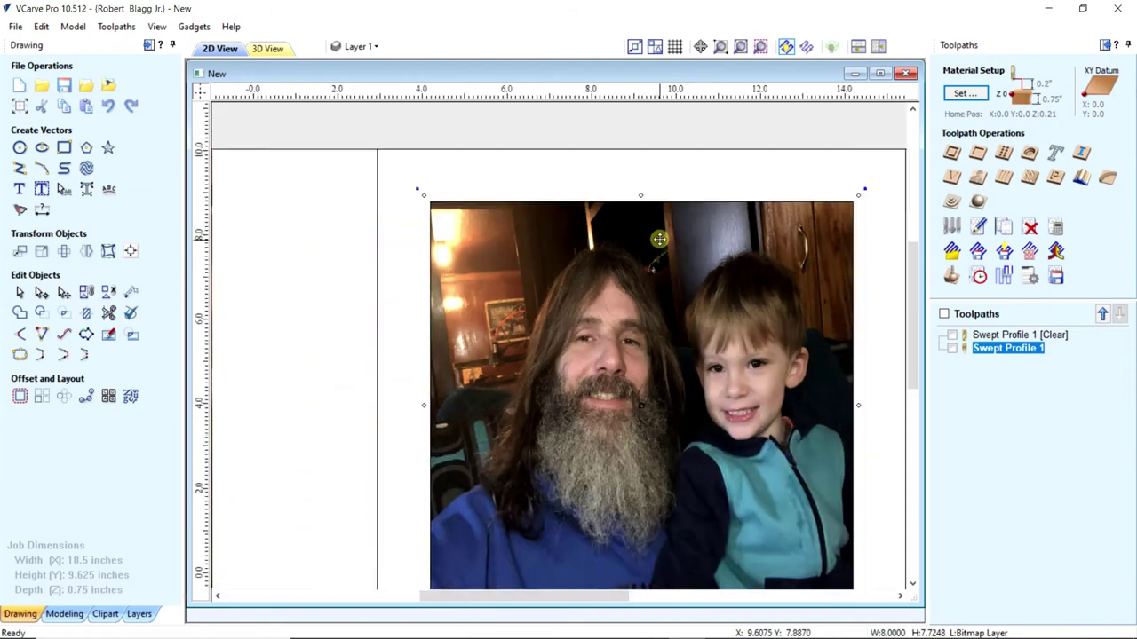
- Raise the photo's bottom edge to snap onto the inner rectangle, making the photo 7.625 inches high
scroll(693, 448, "up", 6)
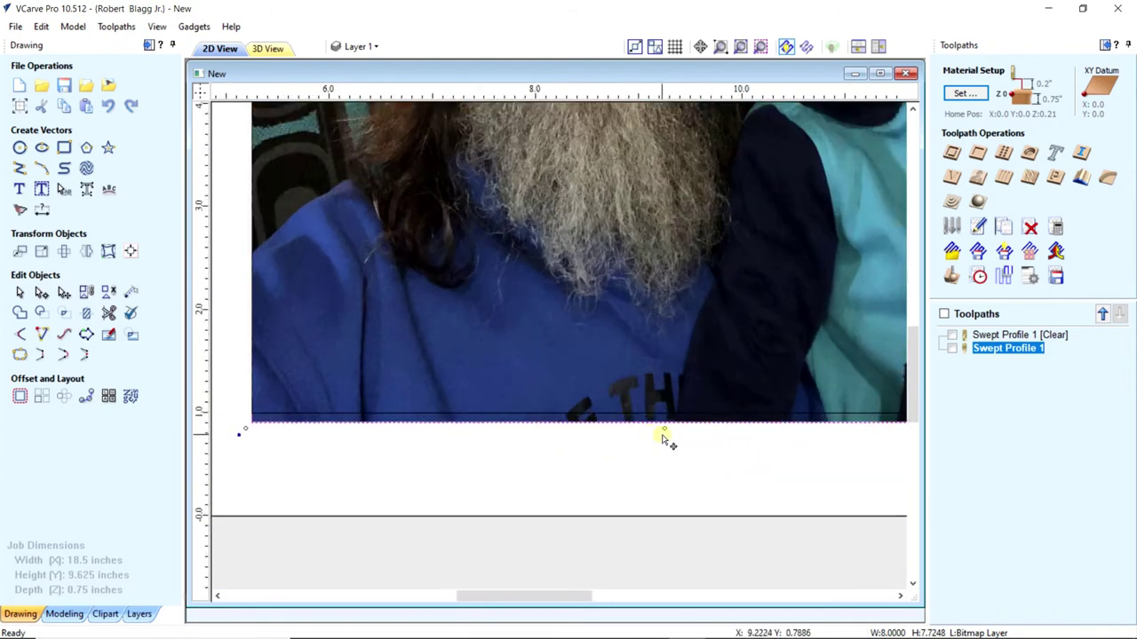
scroll(666, 433, "up", 3)
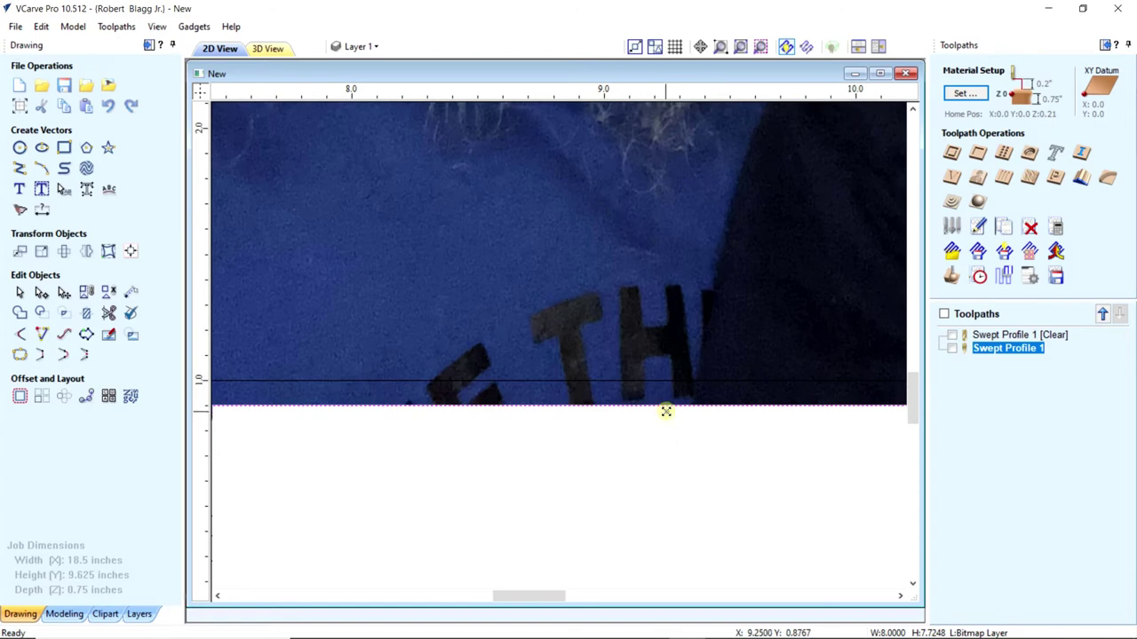
left_click_drag(666, 411, 672, 389)
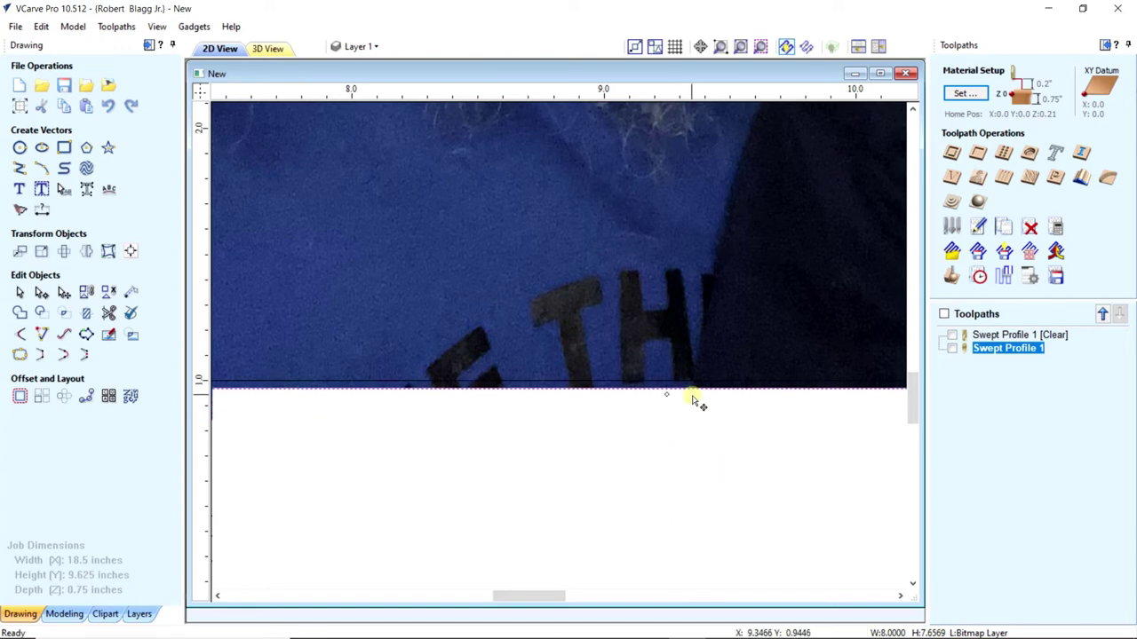
left_click_drag(667, 388, 668, 385)
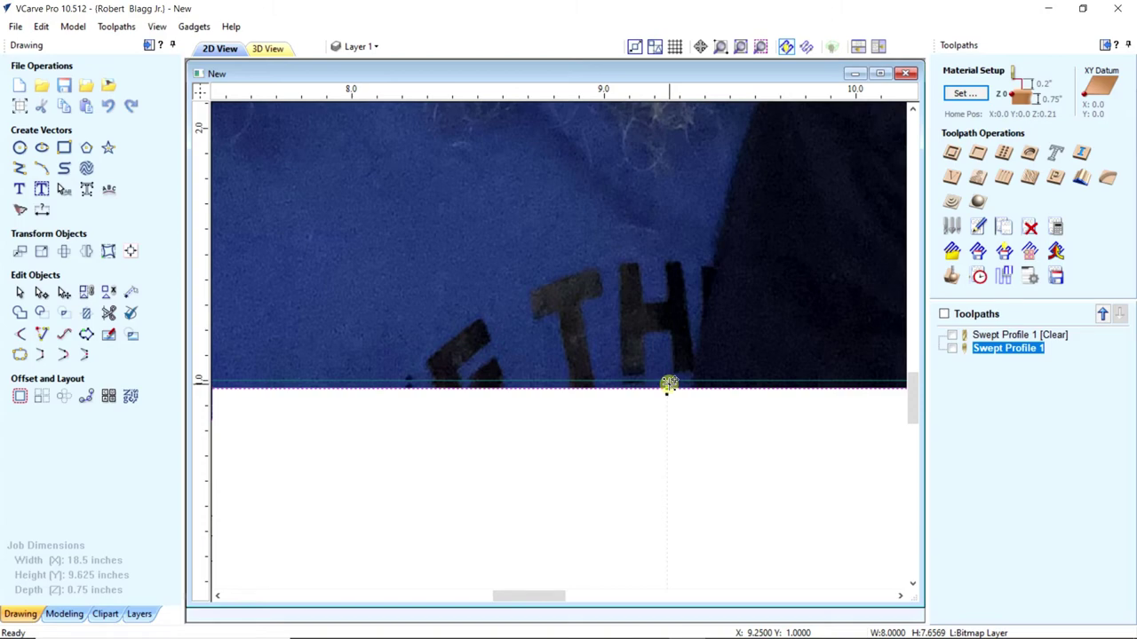
left_click_drag(674, 392, 666, 395)
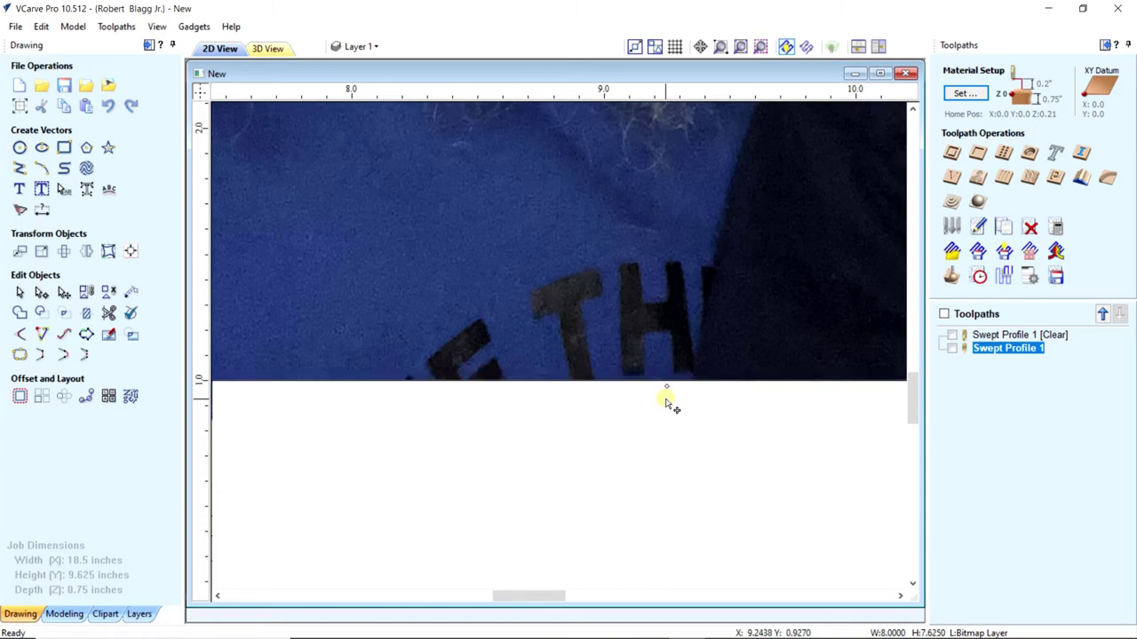
scroll(667, 402, "down", 10)
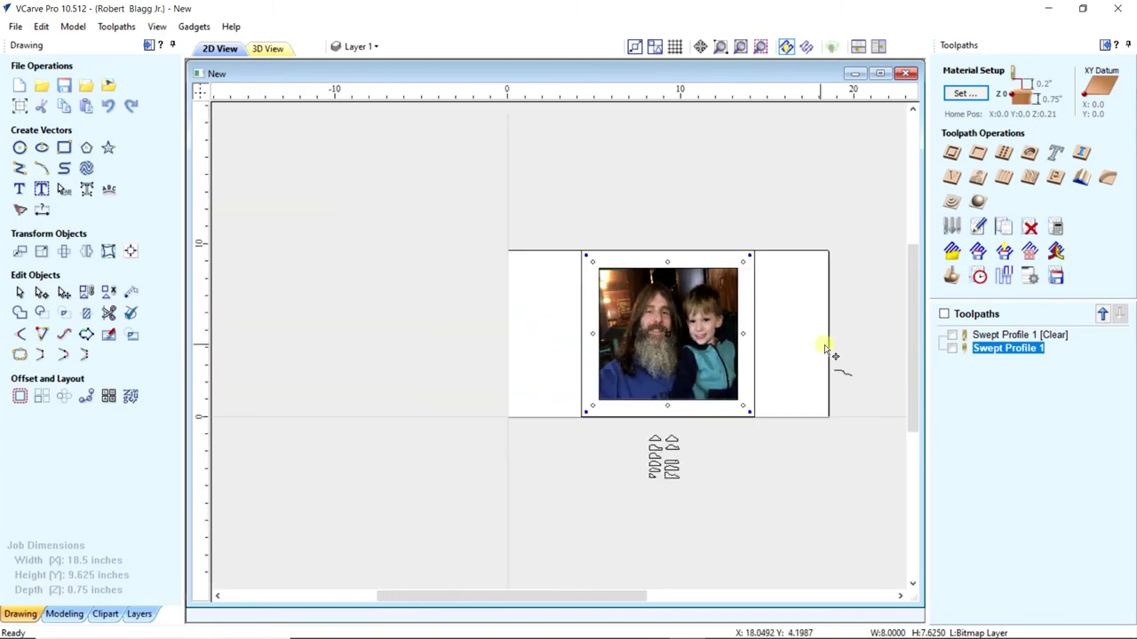
scroll(824, 349, "up", 3)
scroll(544, 202, "up", 1)
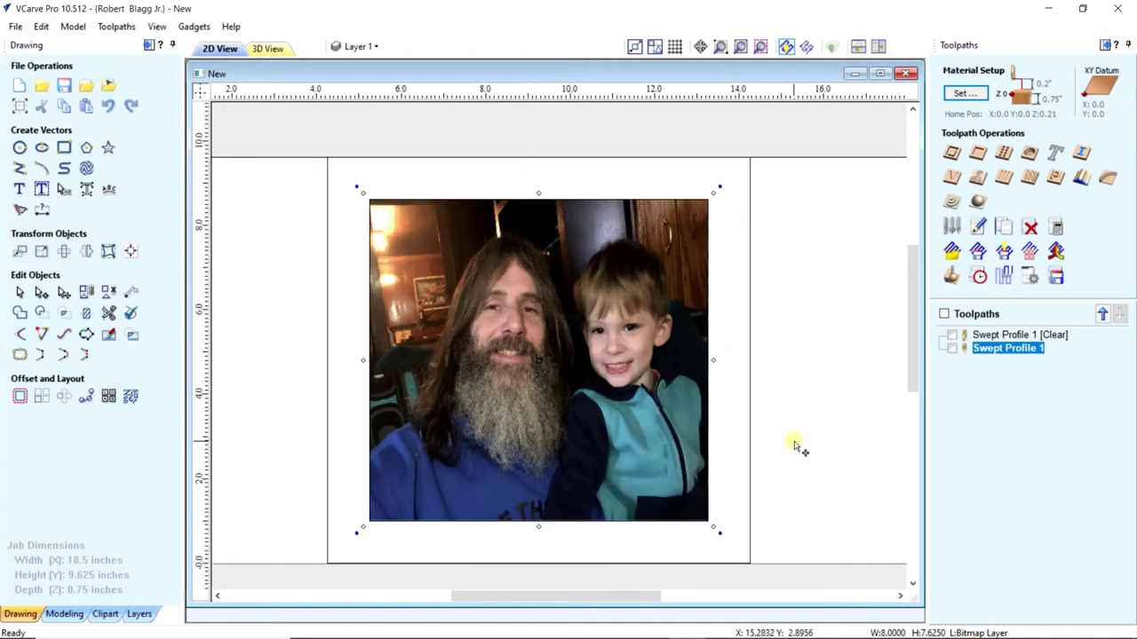
- Start a Photo V-Carve toolpath for the photo with 0.058-inch max carving depth, keeping the #RCK-360 30° 0.005" V tip and its settings
left_click(976, 181)
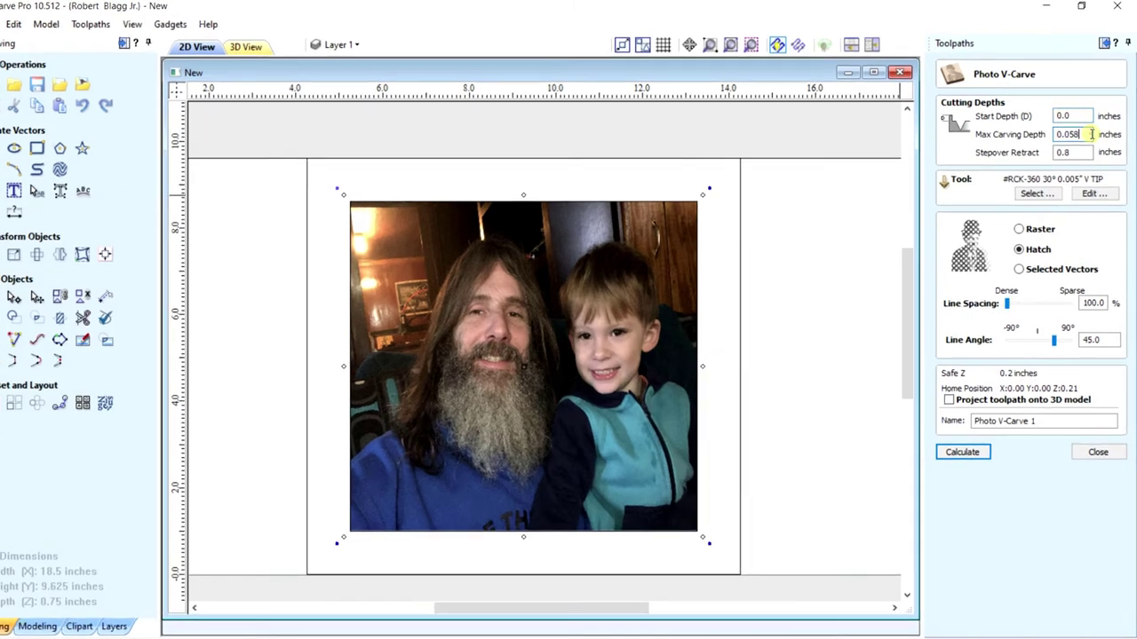
left_click_drag(1093, 133, 1058, 133)
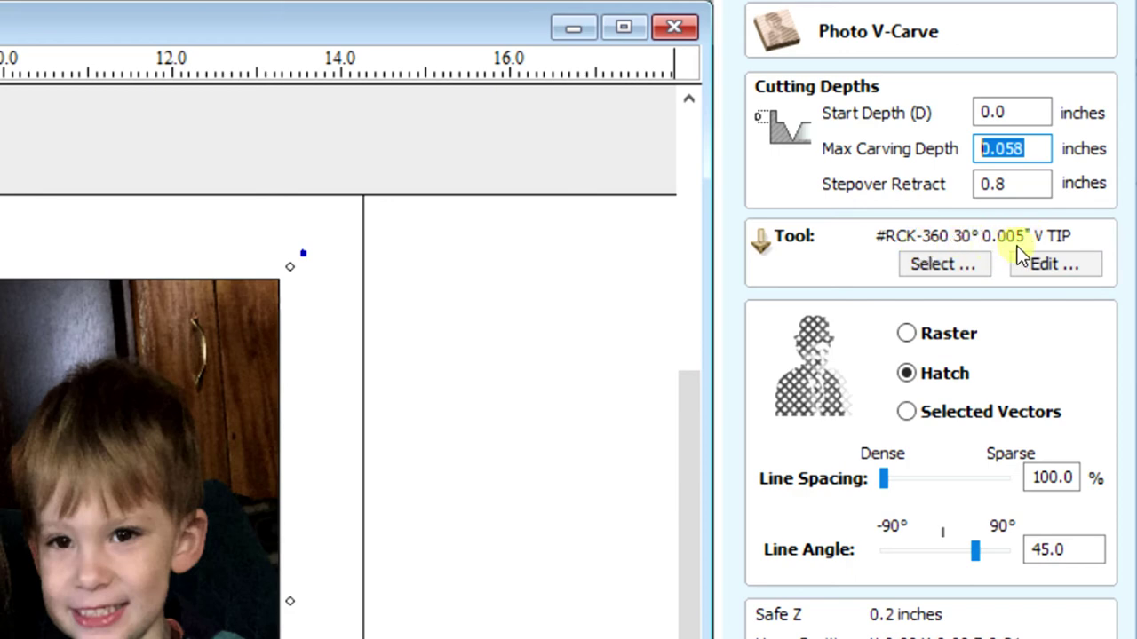
left_click(1046, 260)
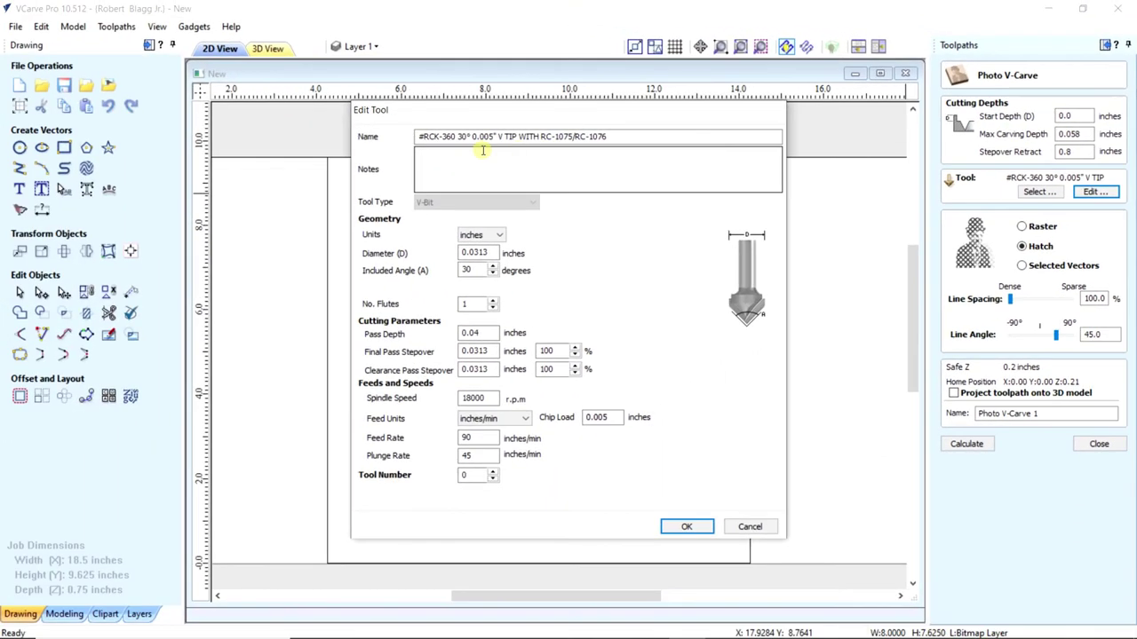
left_click_drag(458, 136, 497, 134)
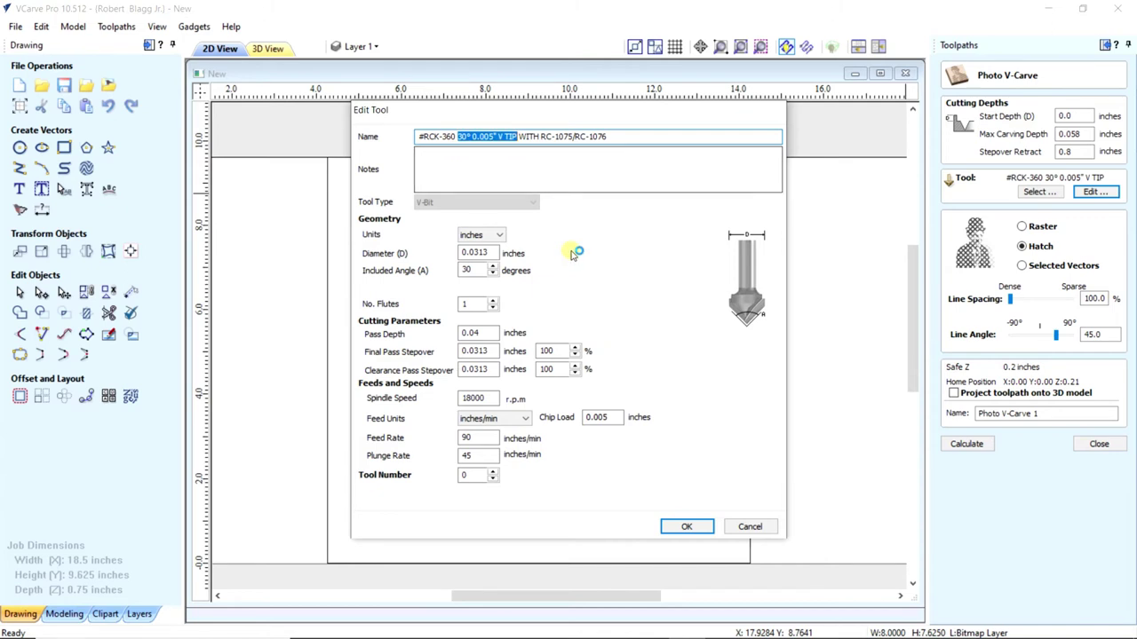
left_click(686, 526)
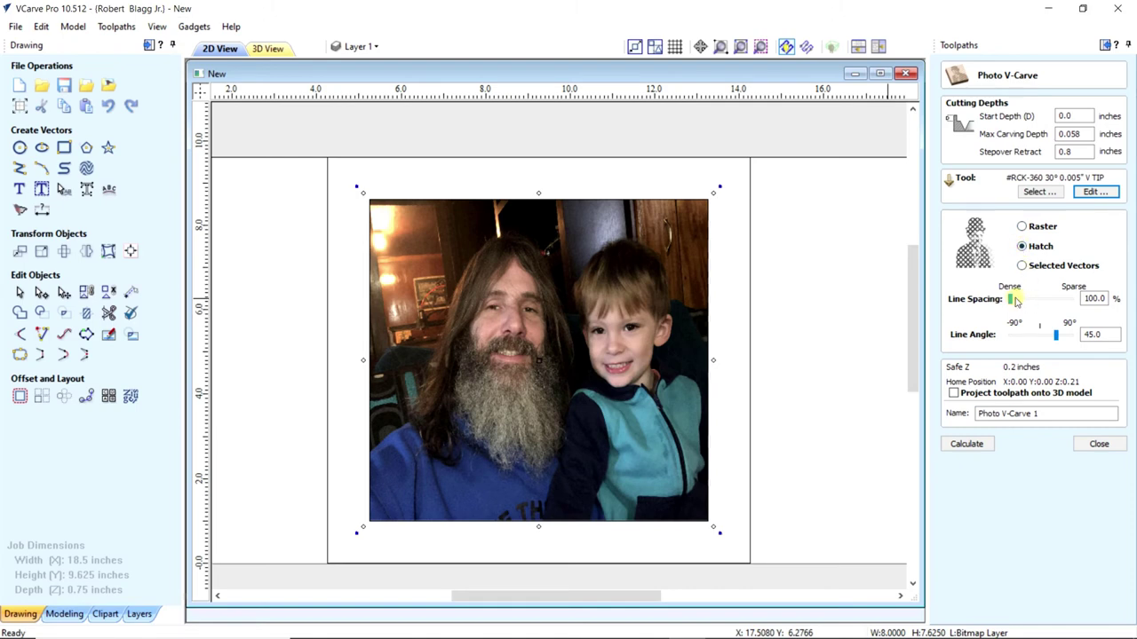
- Calculate the Photo V-Carve toolpath as a hatch with 100% line spacing and a 45-degree line angle
left_click_drag(1017, 302, 977, 303)
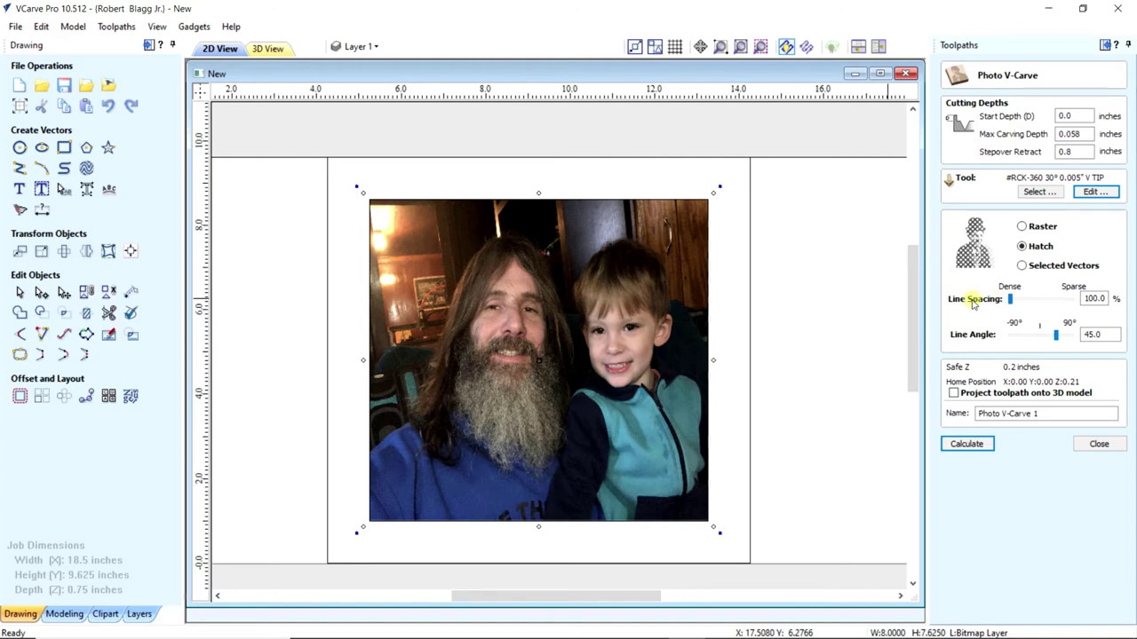
double_click(1107, 334)
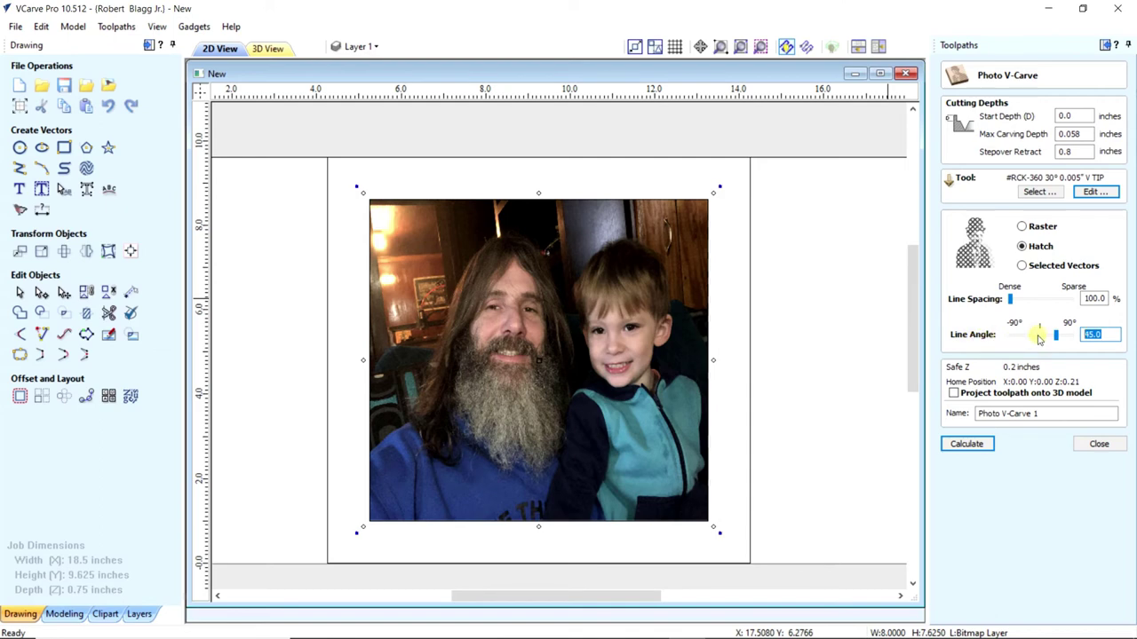
left_click(971, 444)
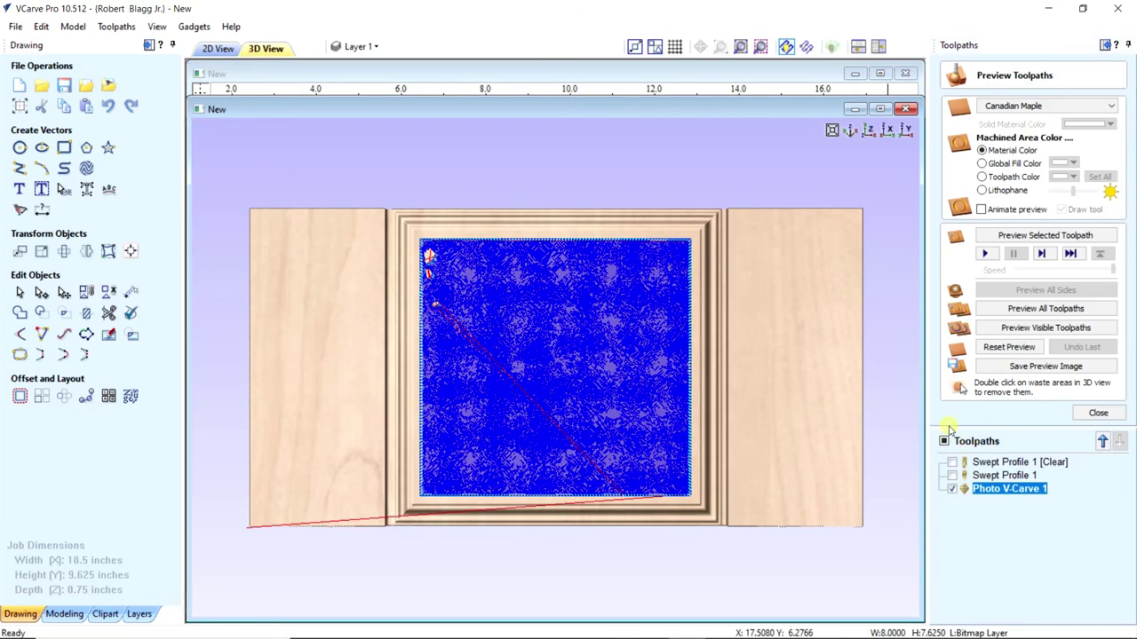
- Reset the material preview, simulate all toolpaths together, and inspect the carved photo and frame up close
left_click(1035, 354)
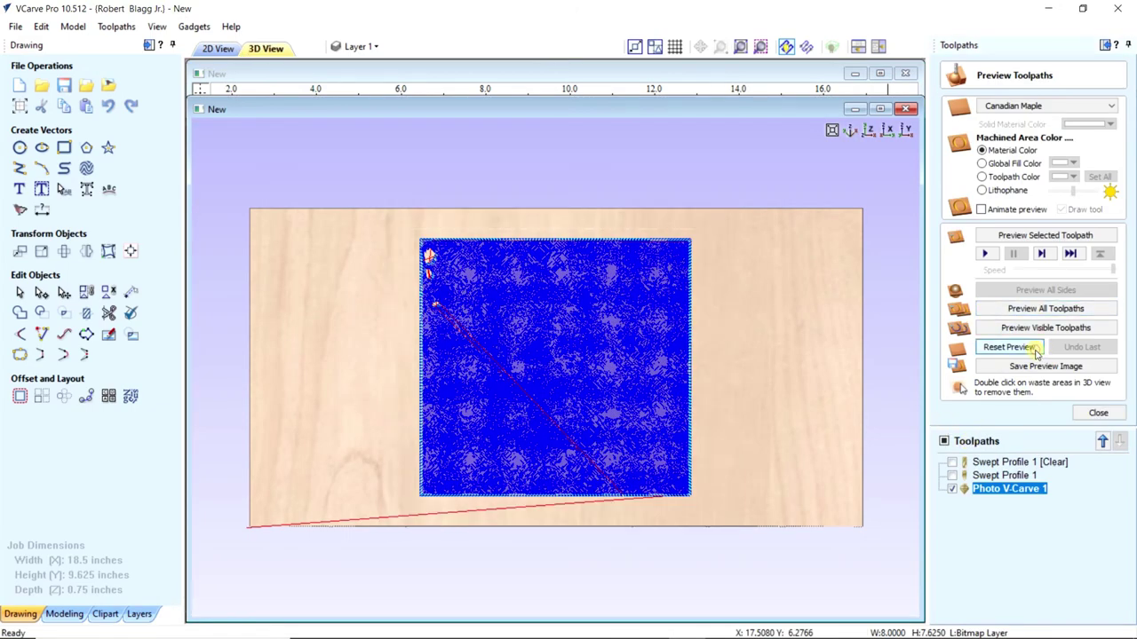
left_click(944, 441)
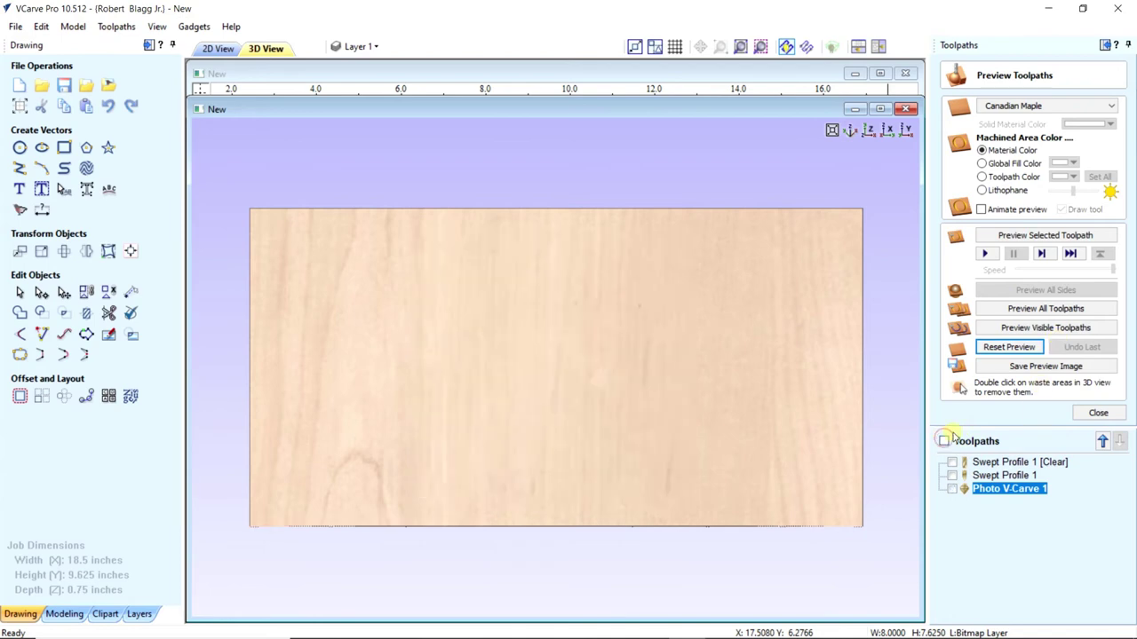
left_click(944, 442)
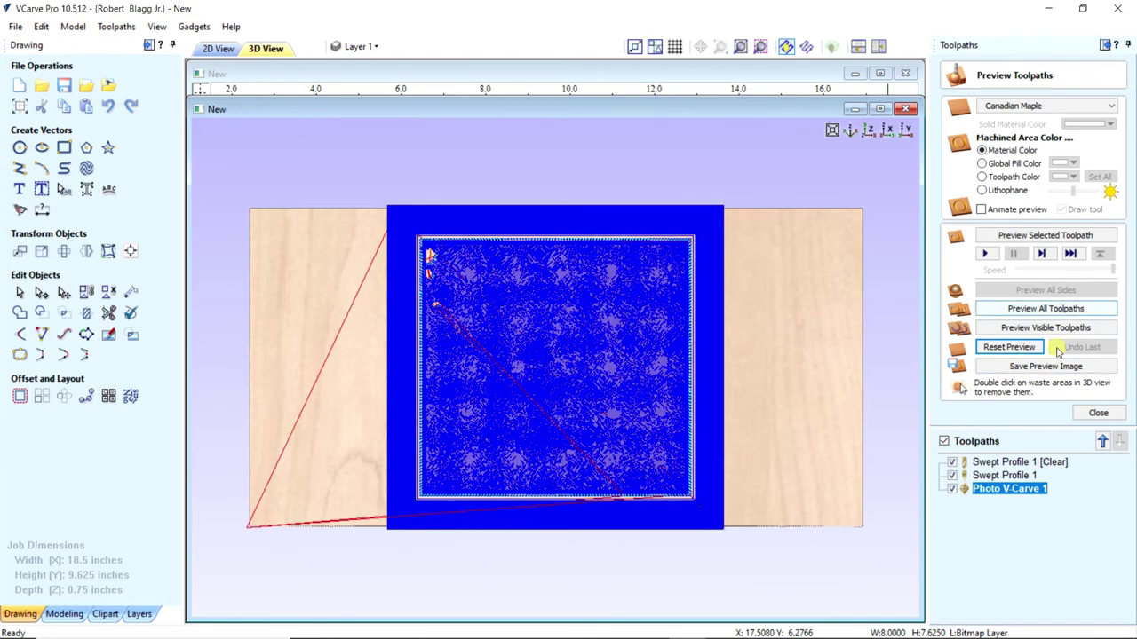
left_click(1089, 308)
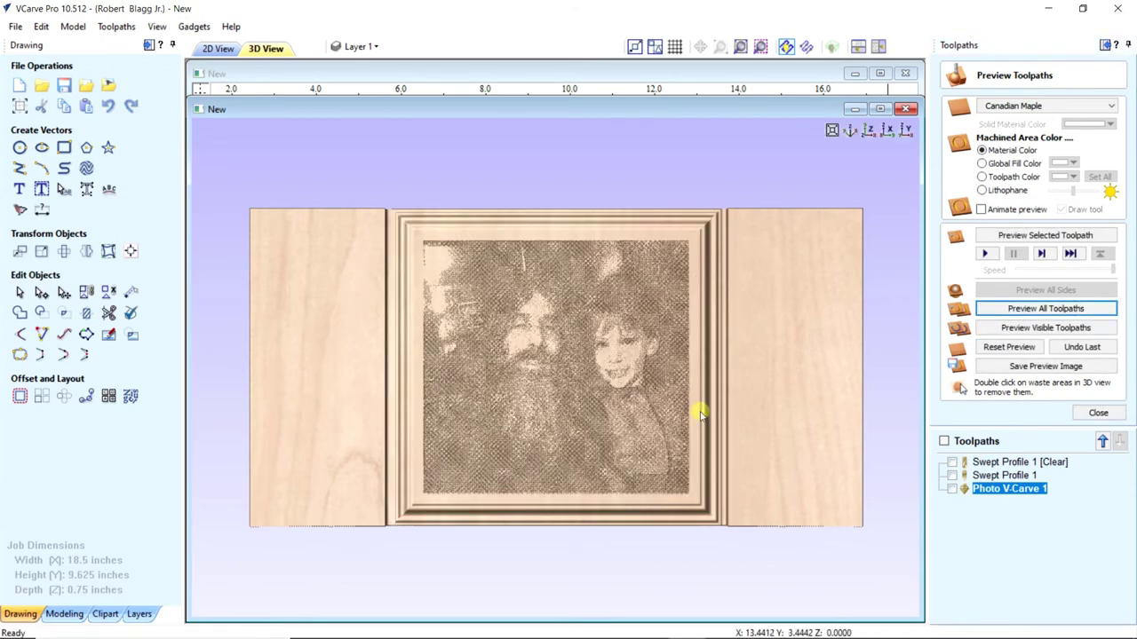
scroll(558, 473, "up", 3)
left_click_drag(551, 471, 524, 344)
scroll(524, 343, "down", 3)
left_click_drag(518, 271, 586, 391)
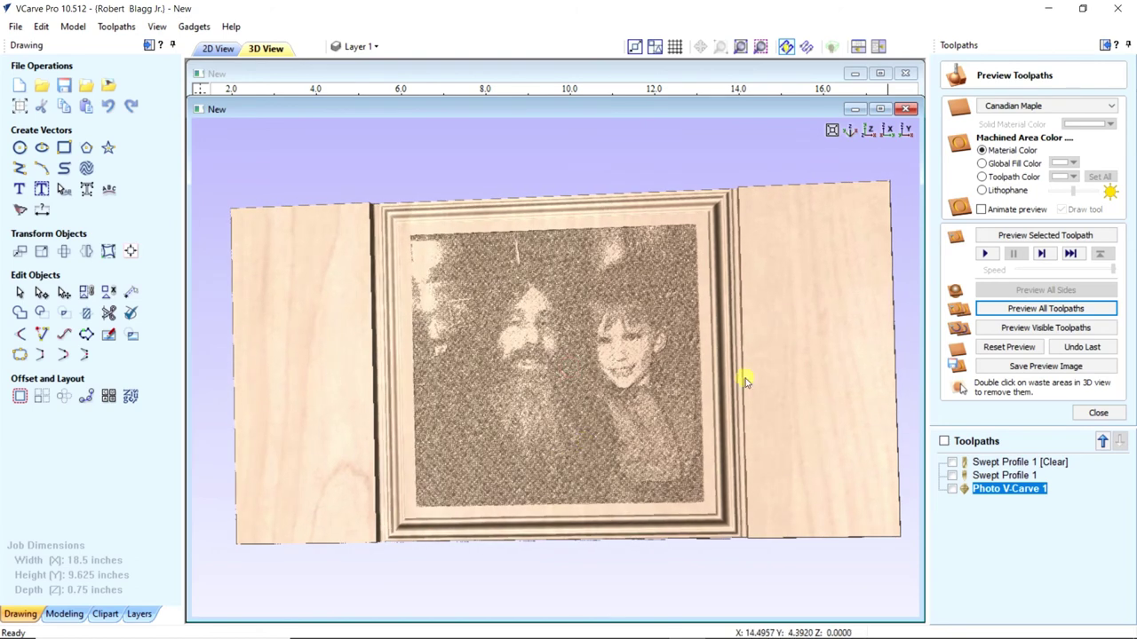
left_click(1096, 412)
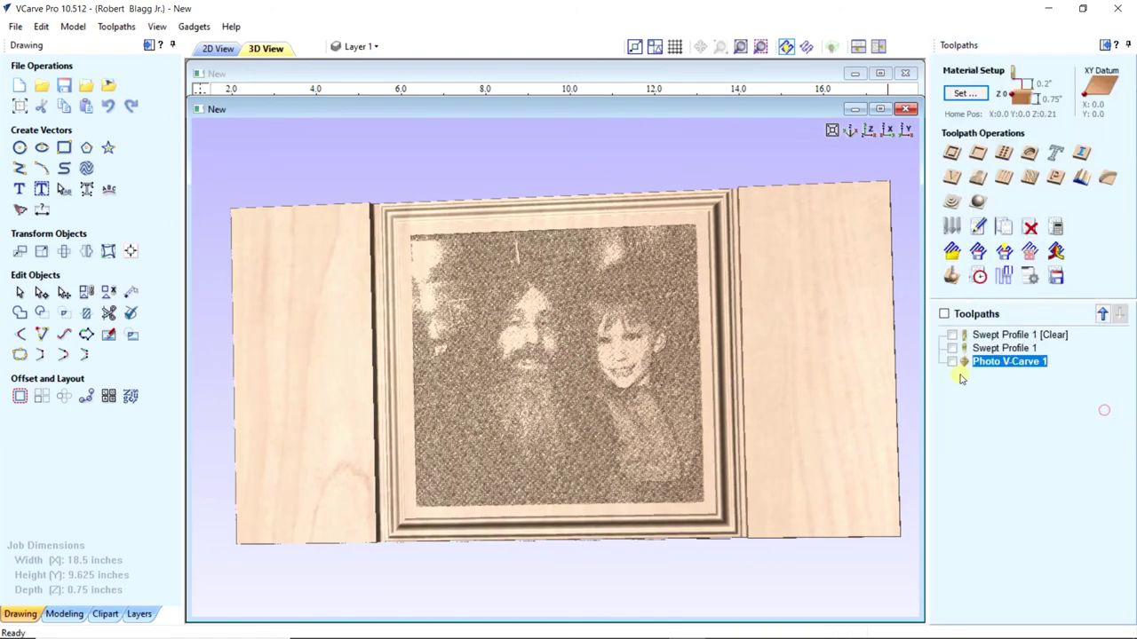
- Start a 2D Profile toolpath on the frame's outer rectangle with a start depth of 0.0 and a cut depth of 0.806 inches
left_click(218, 48)
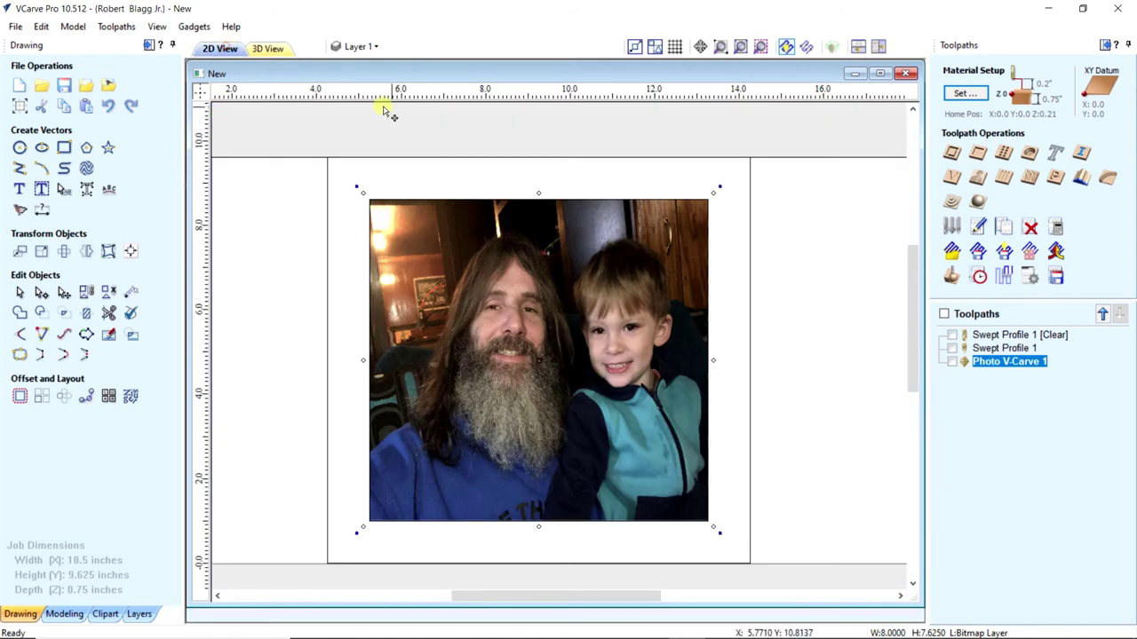
left_click(476, 160)
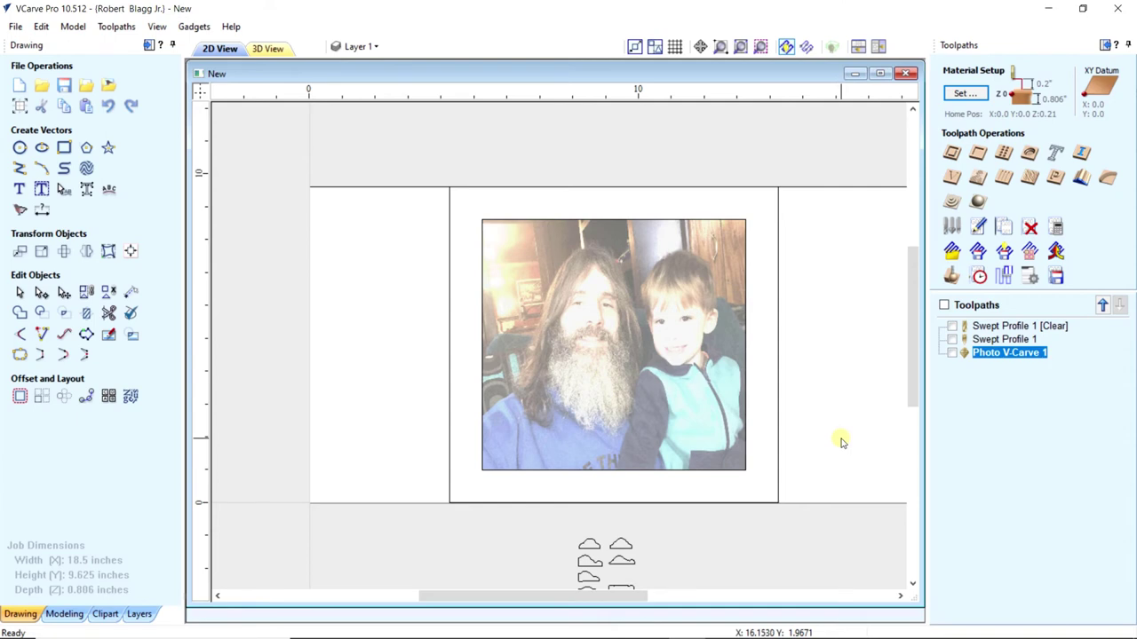
left_click(778, 472)
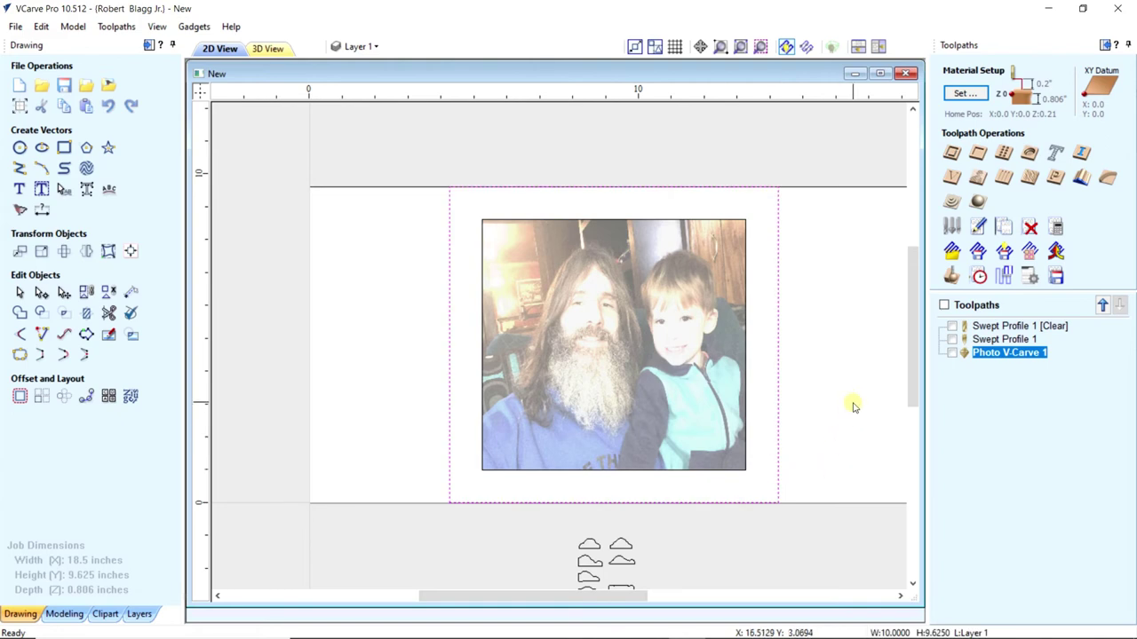
left_click(951, 153)
double_click(1077, 115)
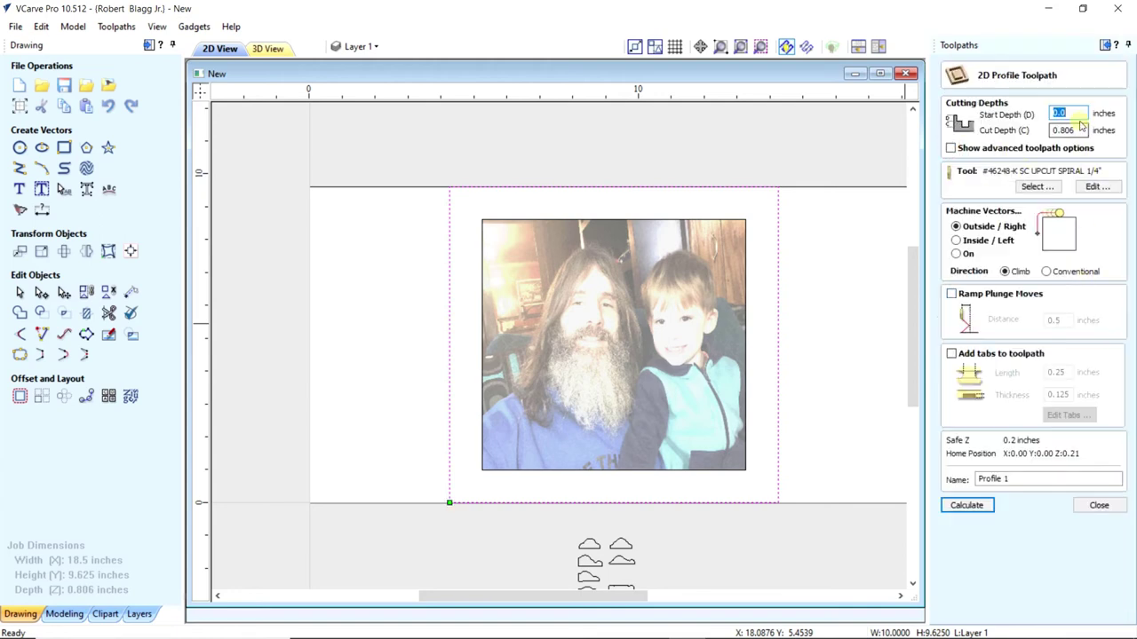
double_click(1076, 129)
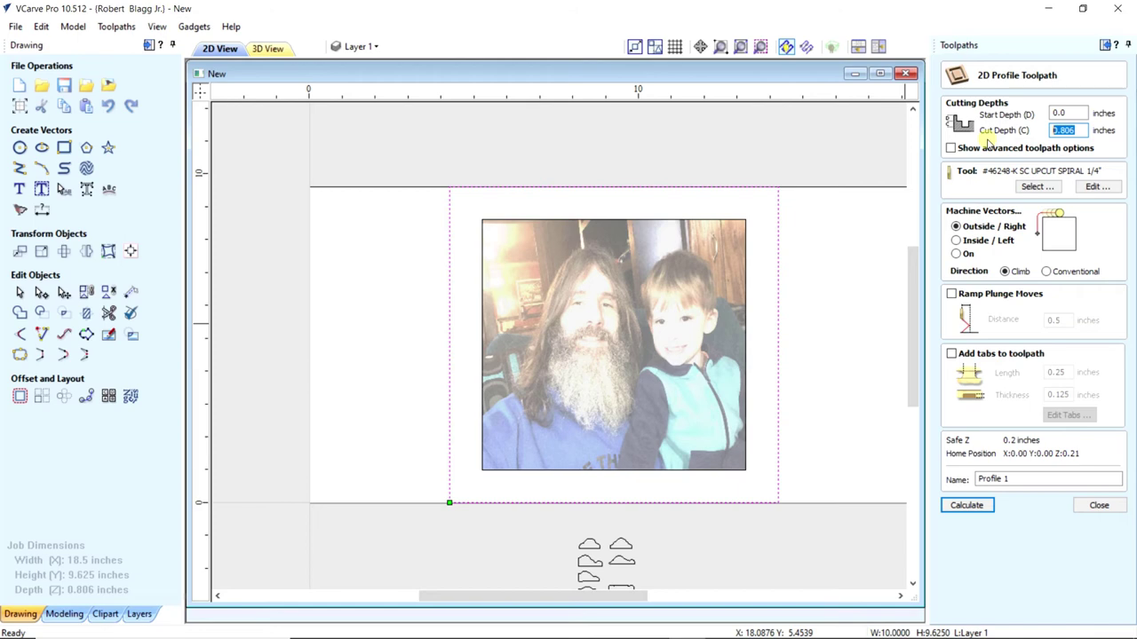
- Choose the #46248-K SC UPCUT SPIRAL 1/4" end mill for the profile cut and enable ramp plunge moves over 0.5 inches
left_click(1046, 187)
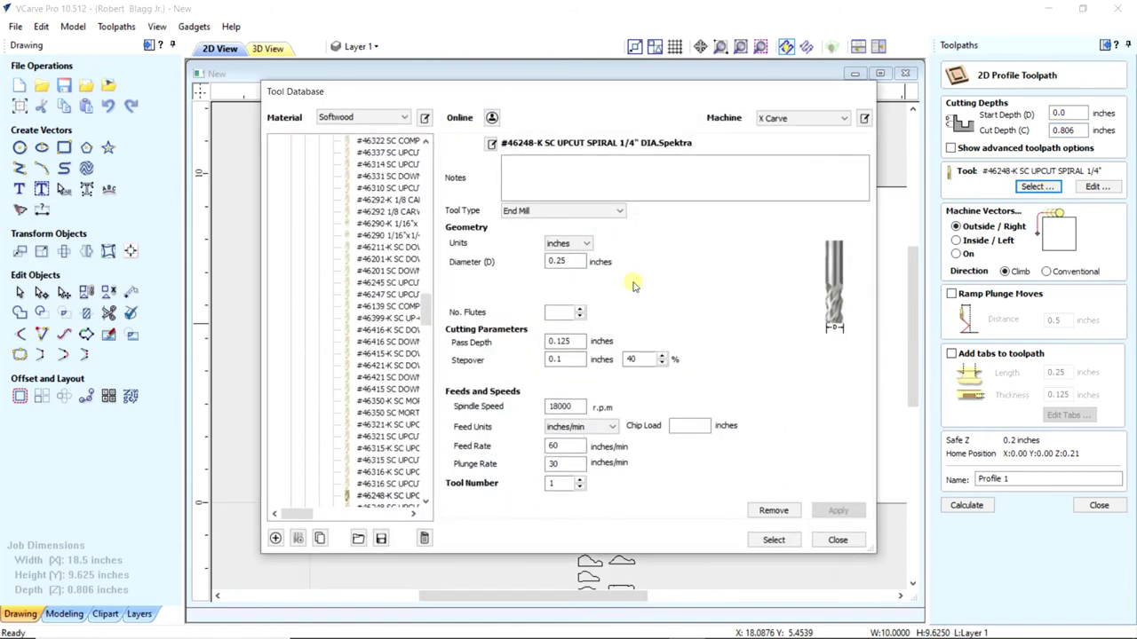
left_click(390, 496)
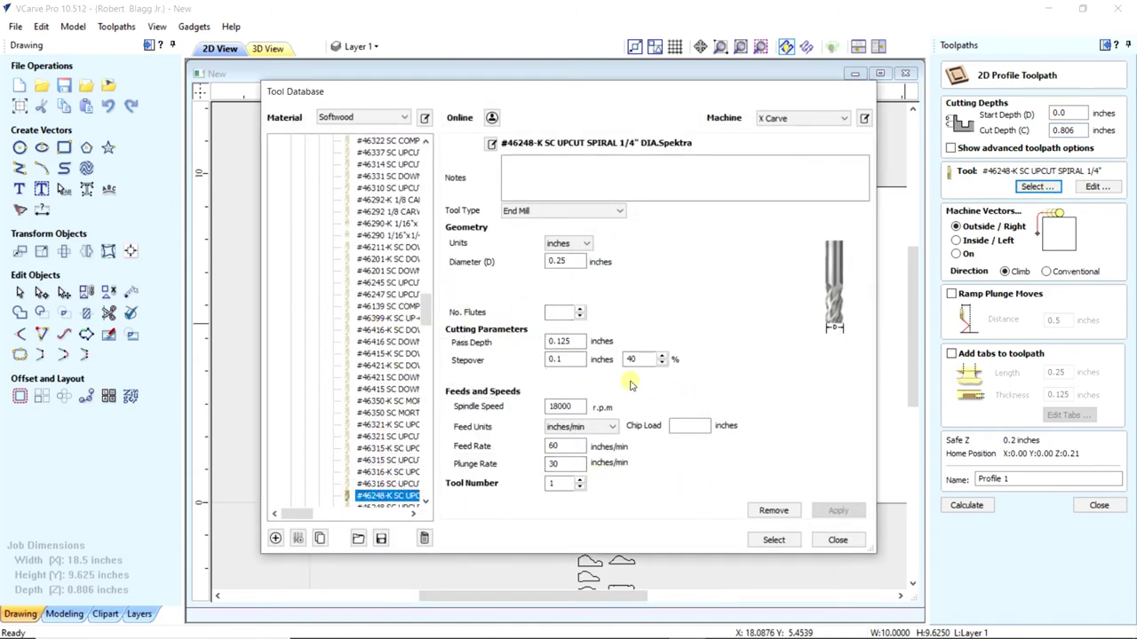
left_click(771, 540)
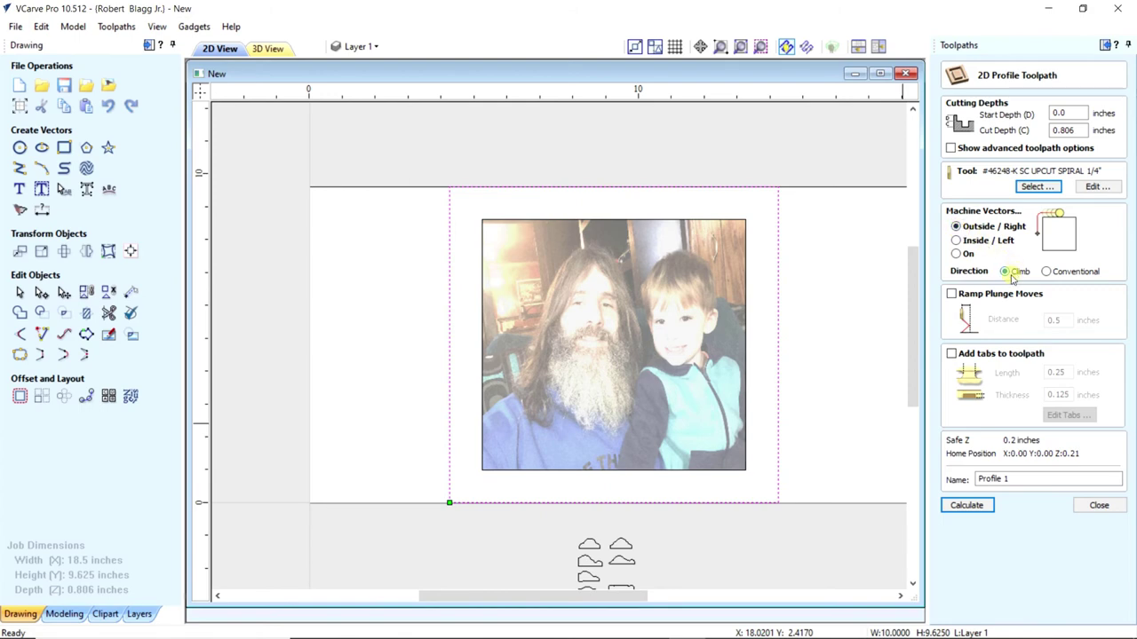
left_click(952, 294)
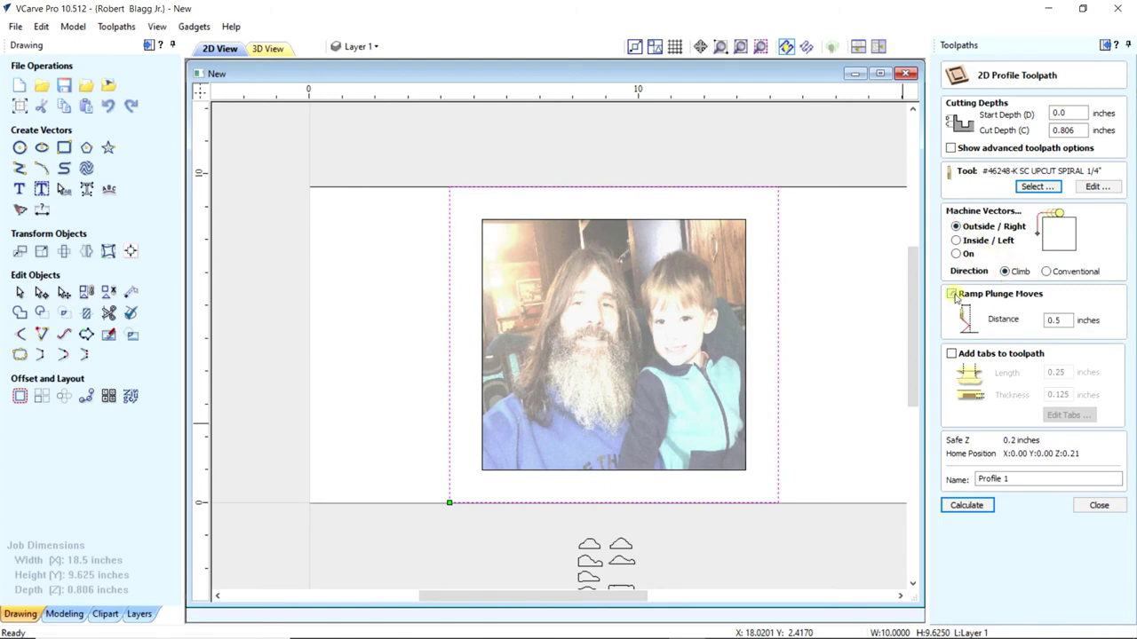
double_click(1065, 320)
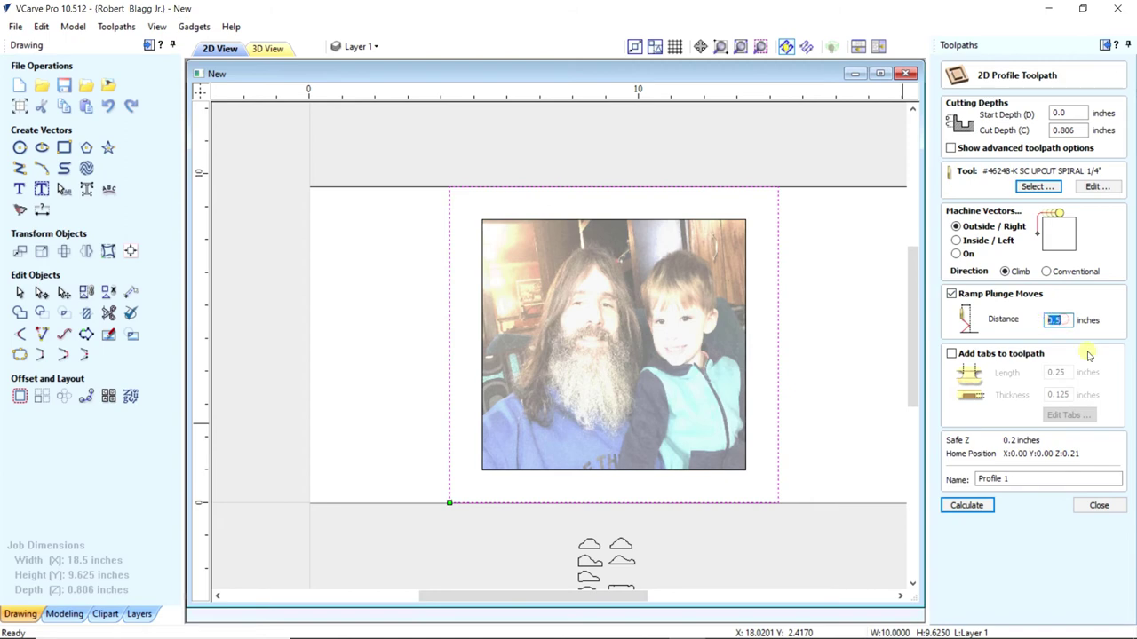
- Add holding tabs 0.25 inches long and 0.125 inches thick, one each on the outer rectangle's right and left sides
left_click(951, 353)
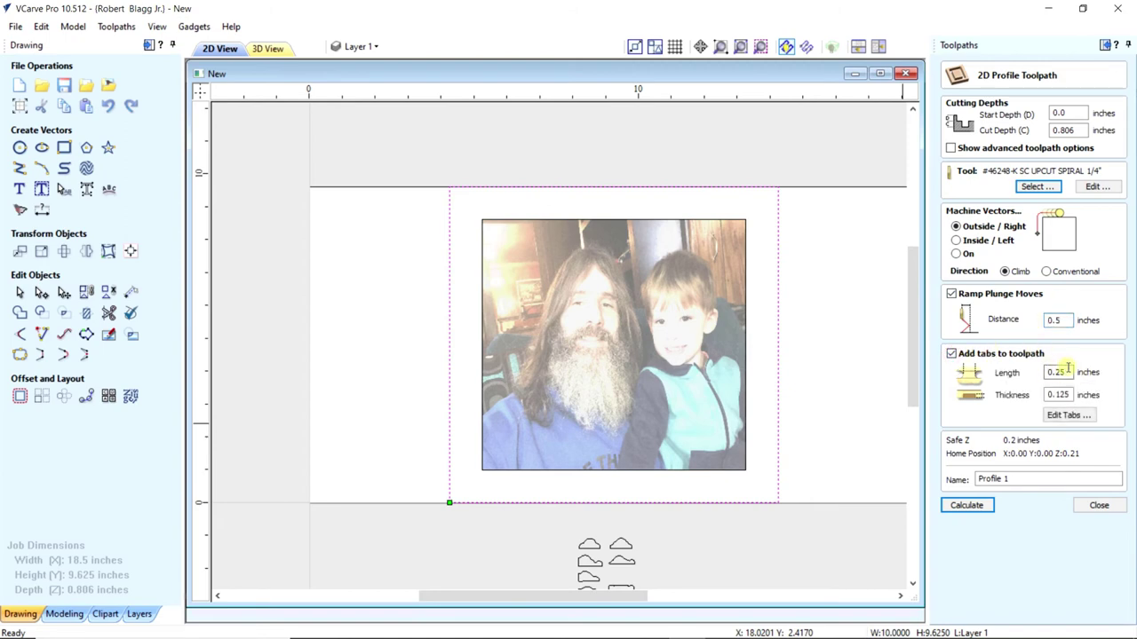
left_click_drag(1068, 373, 1041, 396)
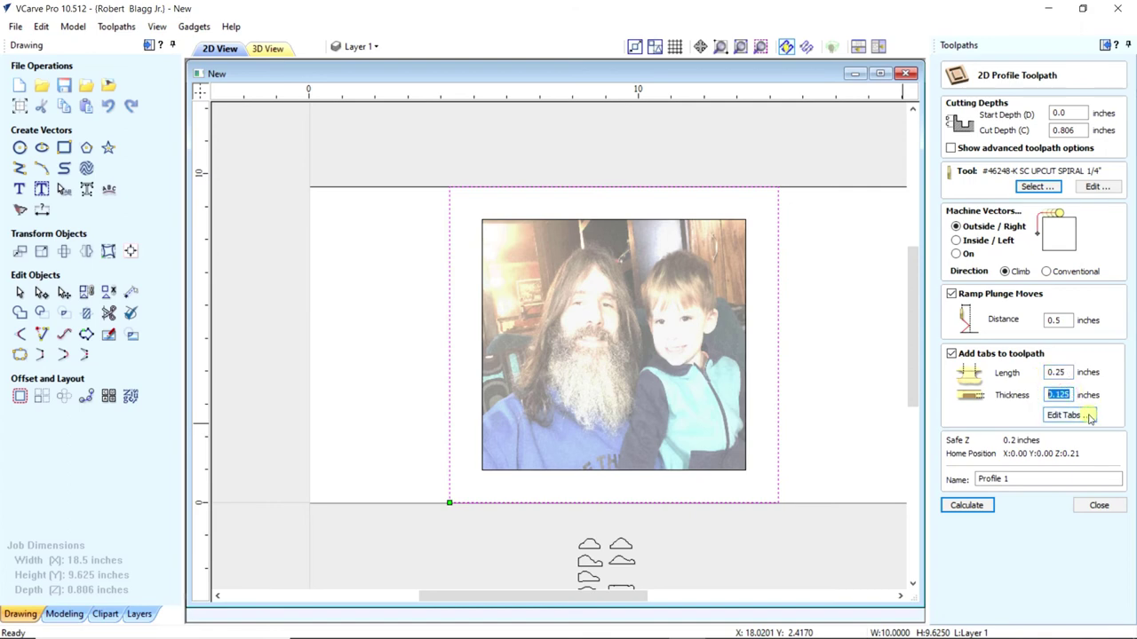
left_click(1087, 417)
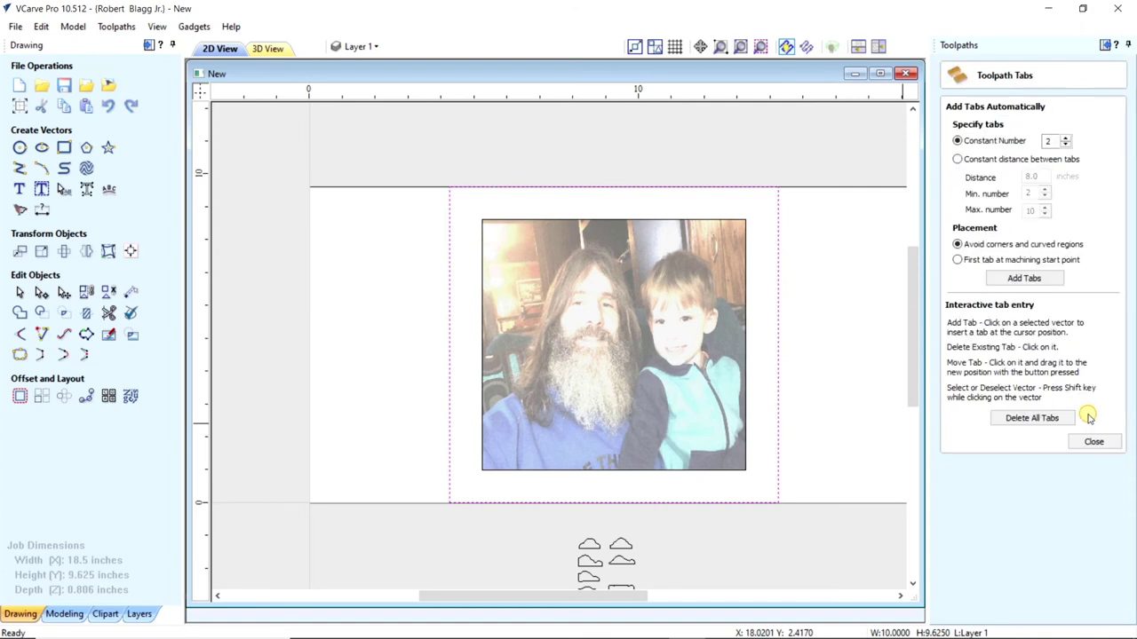
left_click(778, 365)
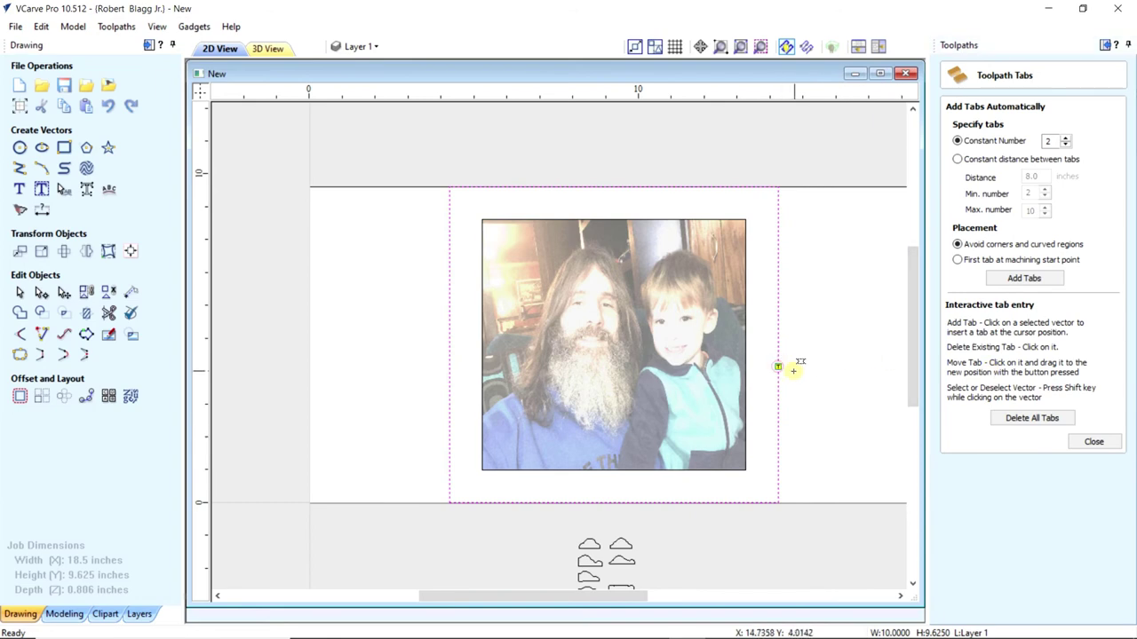
left_click(449, 388)
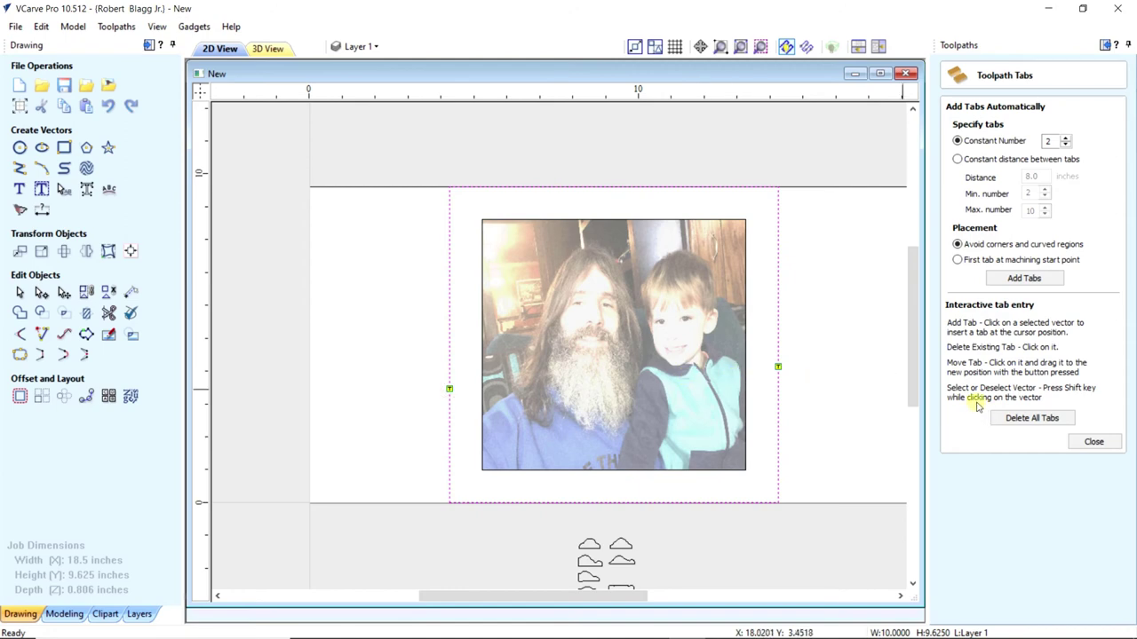
left_click(1087, 441)
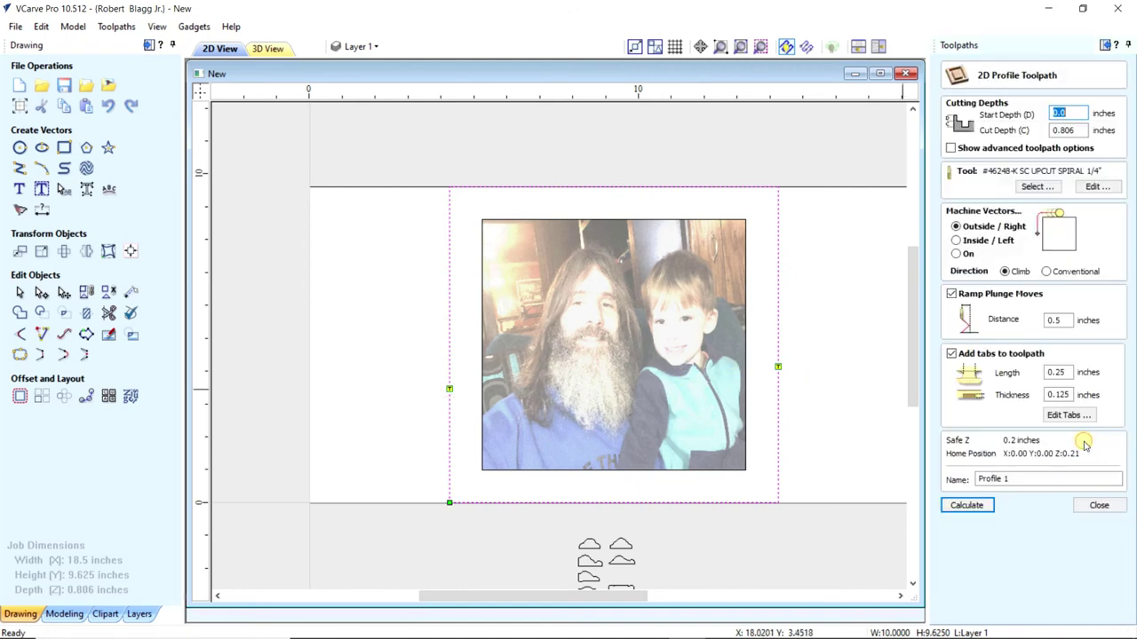
- Append a label for the people in the photo to the Profile 1 toolpath name and calculate the cutout
left_click(1015, 479)
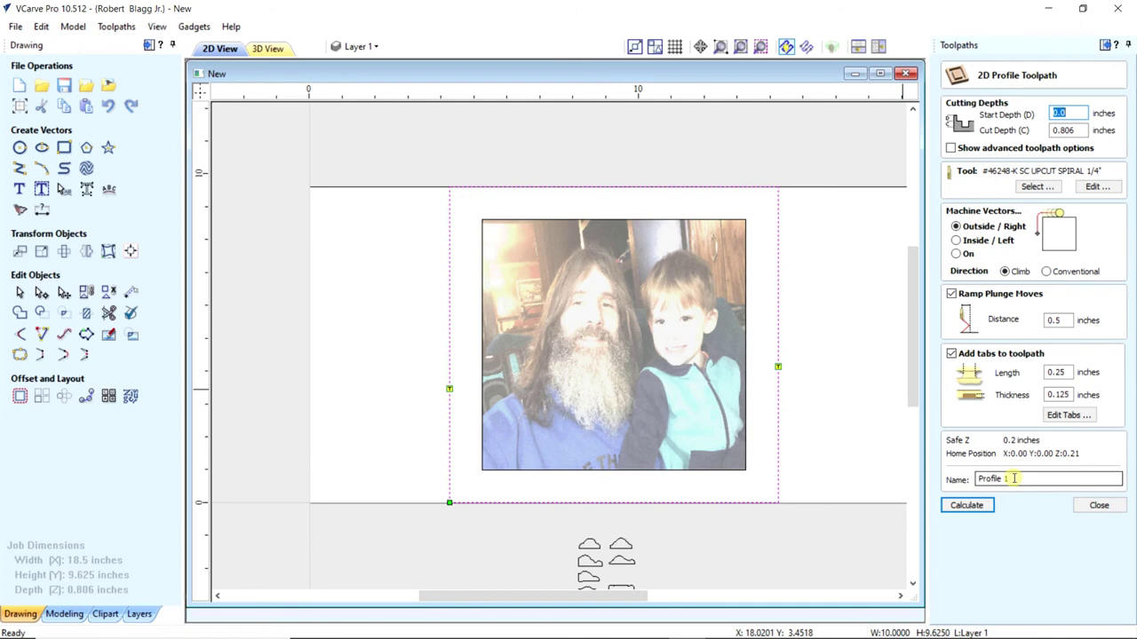
left_click(1014, 479)
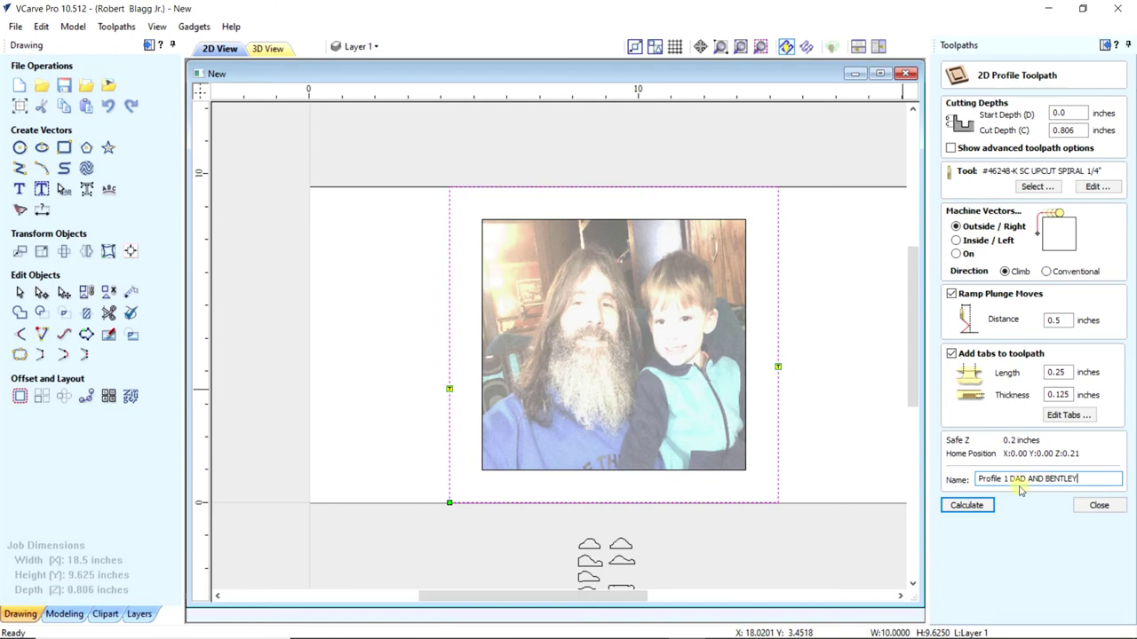
left_click(978, 506)
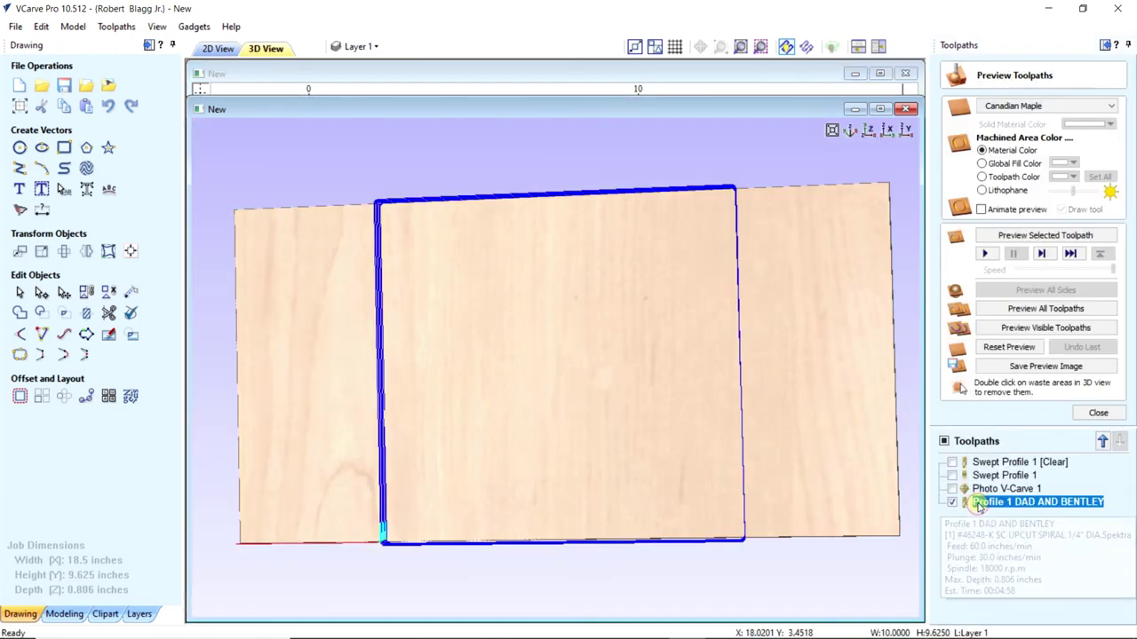
- Show all four toolpaths in the 3D view, reset the preview, and simulate all toolpaths together on the Canadian Maple material
left_click(953, 462)
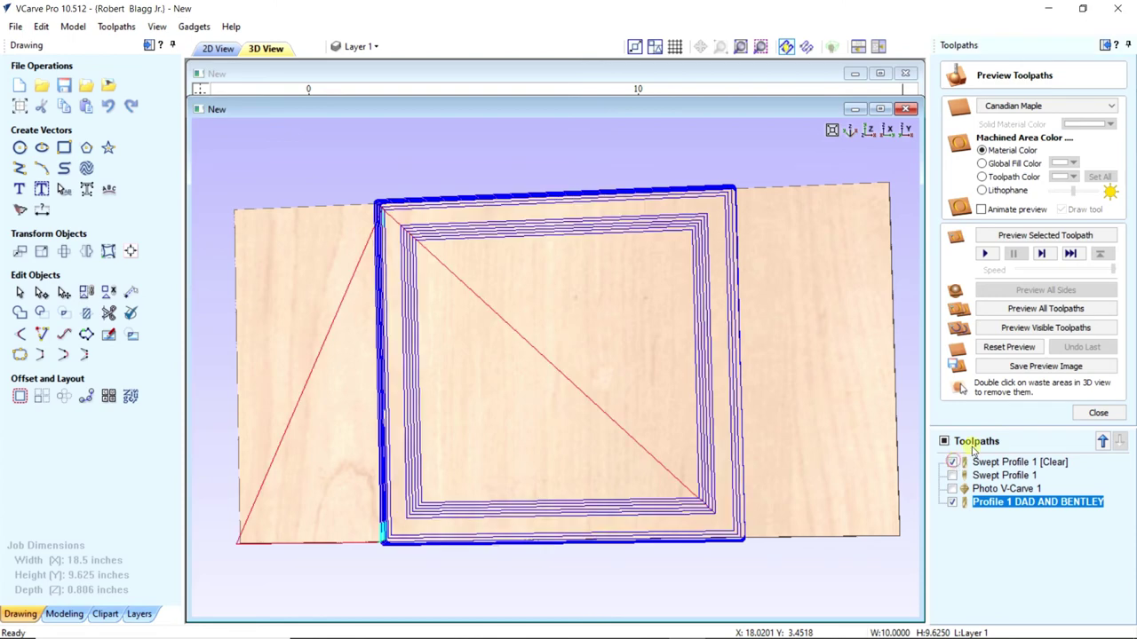
left_click(953, 476)
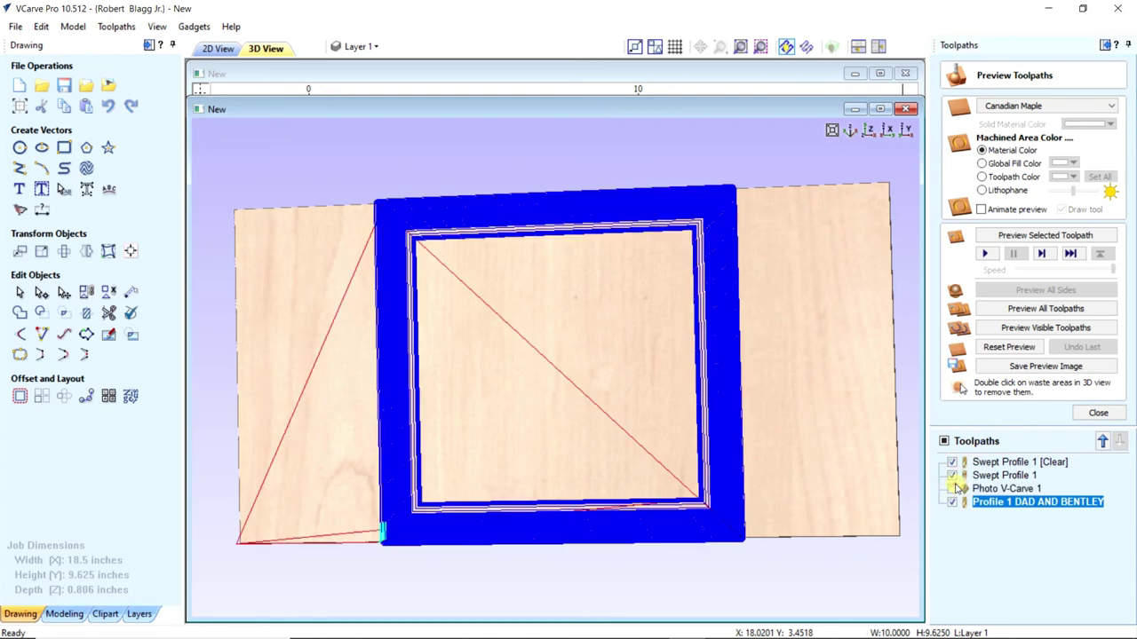
left_click(953, 488)
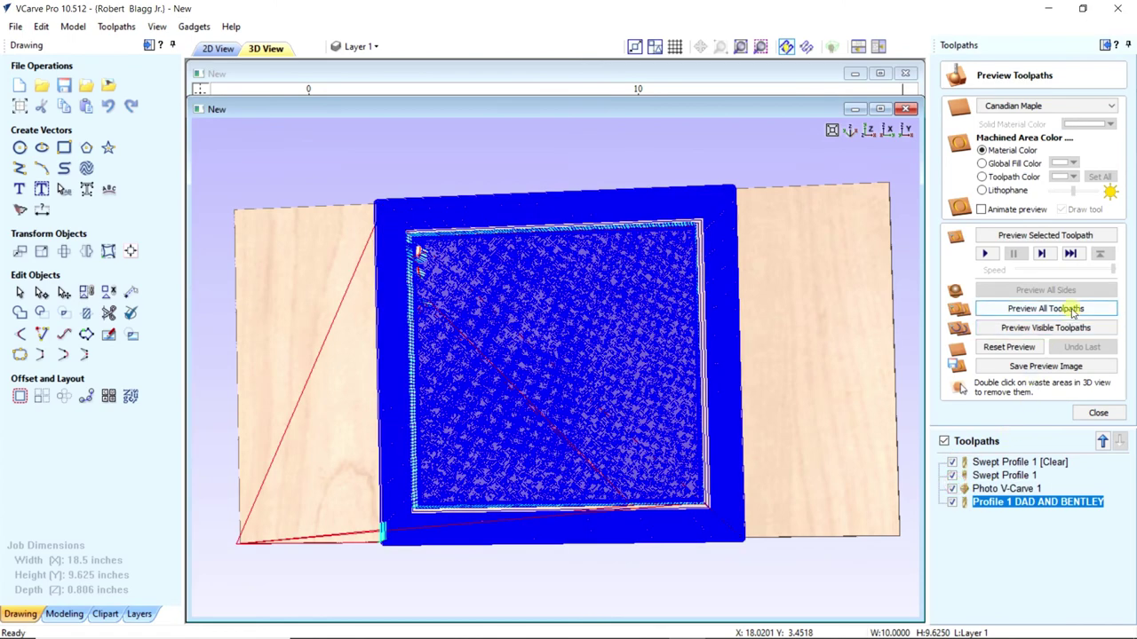
left_click(1017, 347)
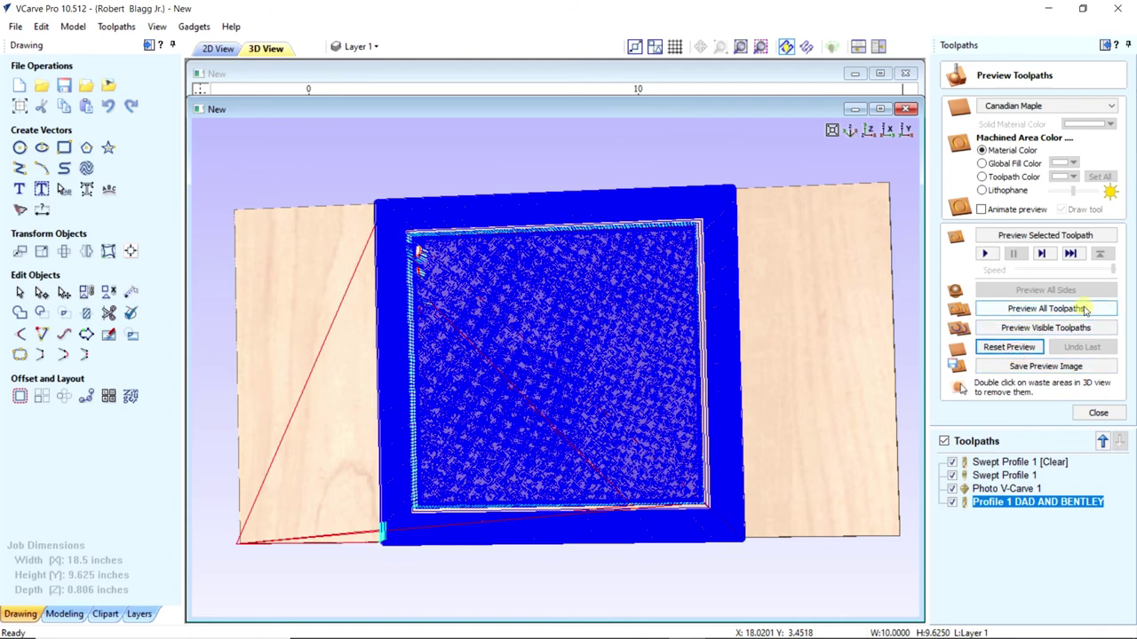
left_click(1083, 309)
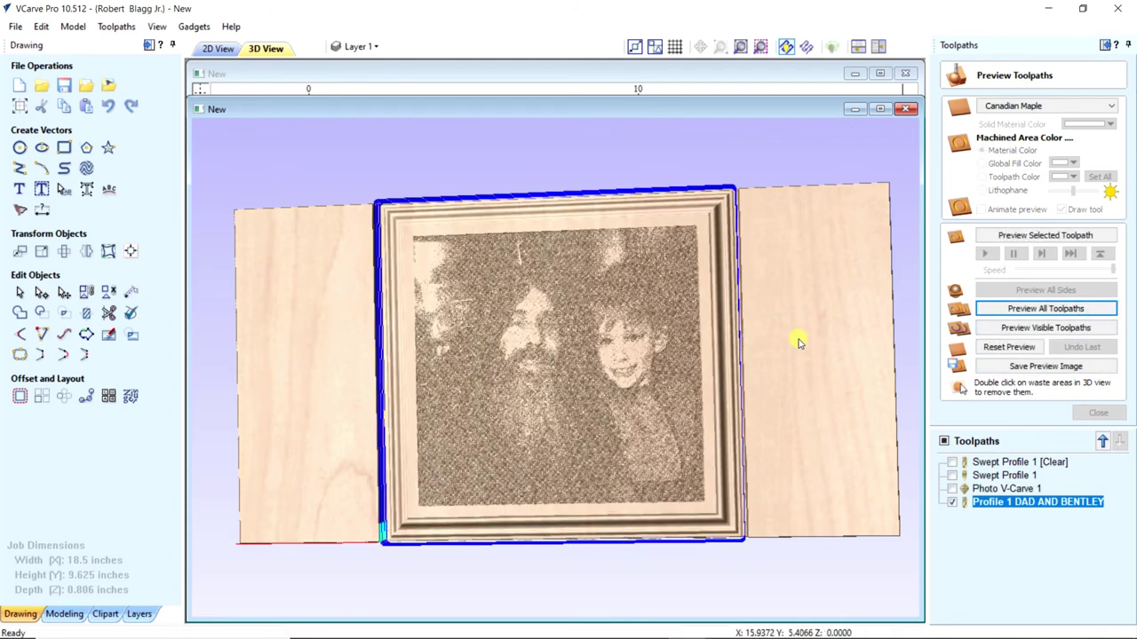
- Examine the simulated frame from several angles, checking the moulding, the photo carving and the tabs from above and below, ending in a top-down view
left_click_drag(724, 370, 576, 496)
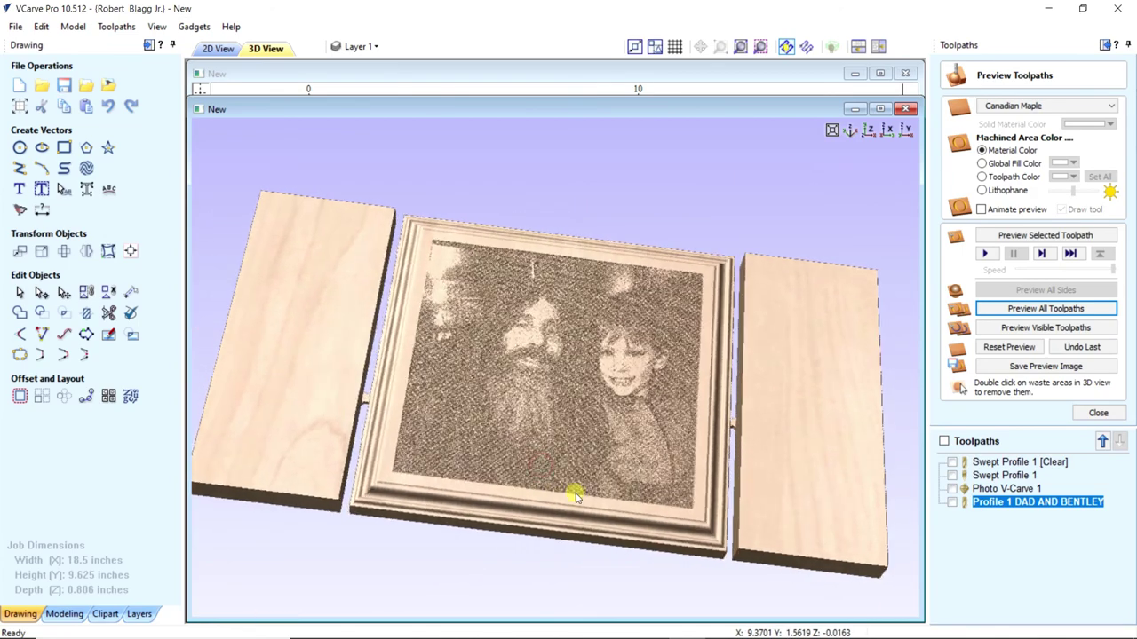
scroll(577, 498, "up", 6)
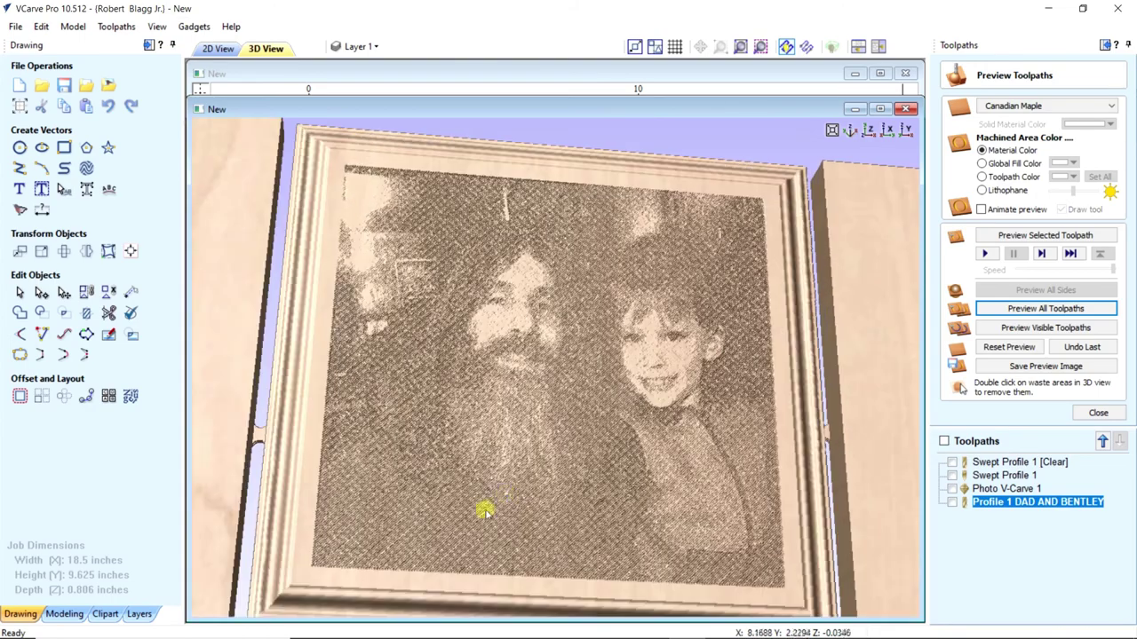
left_click_drag(483, 511, 528, 414)
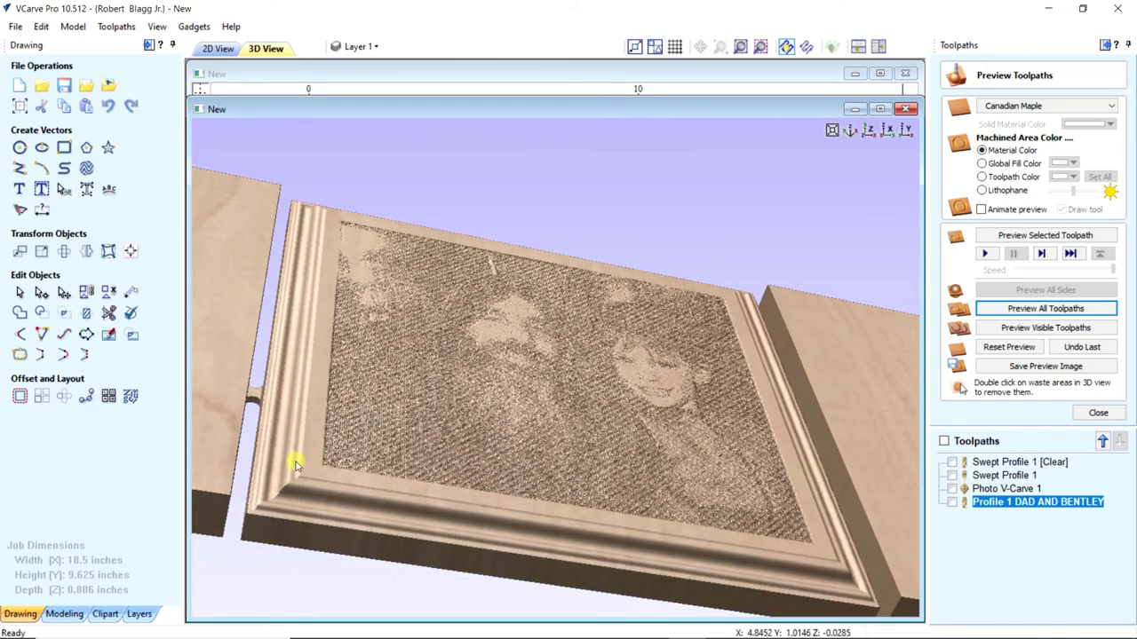
left_click_drag(431, 442, 485, 436)
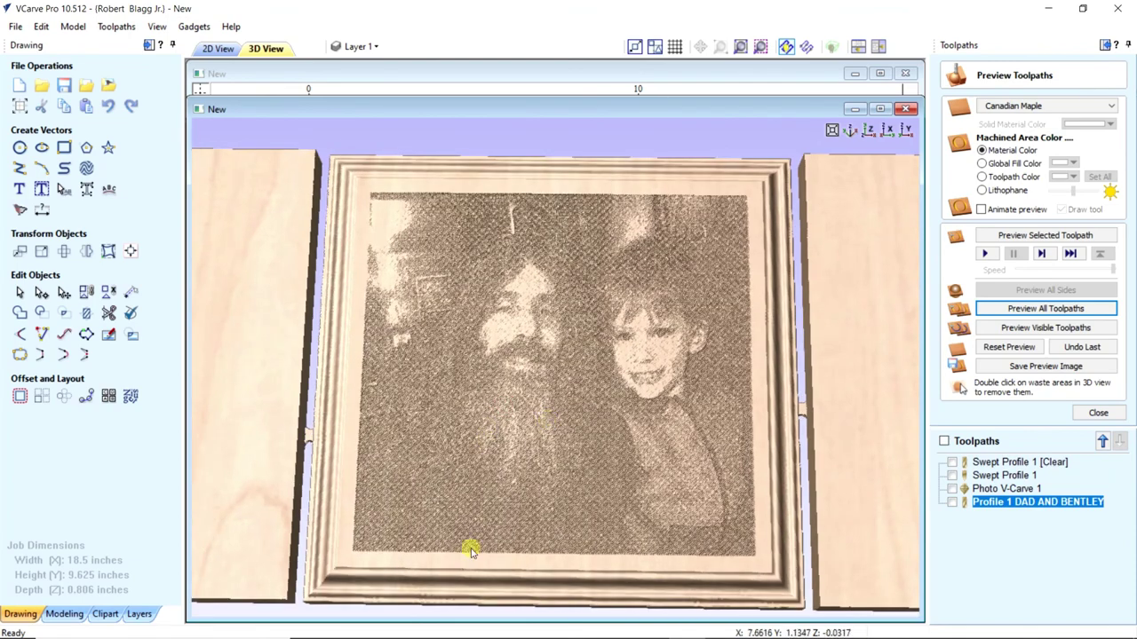
left_click_drag(623, 588, 376, 272)
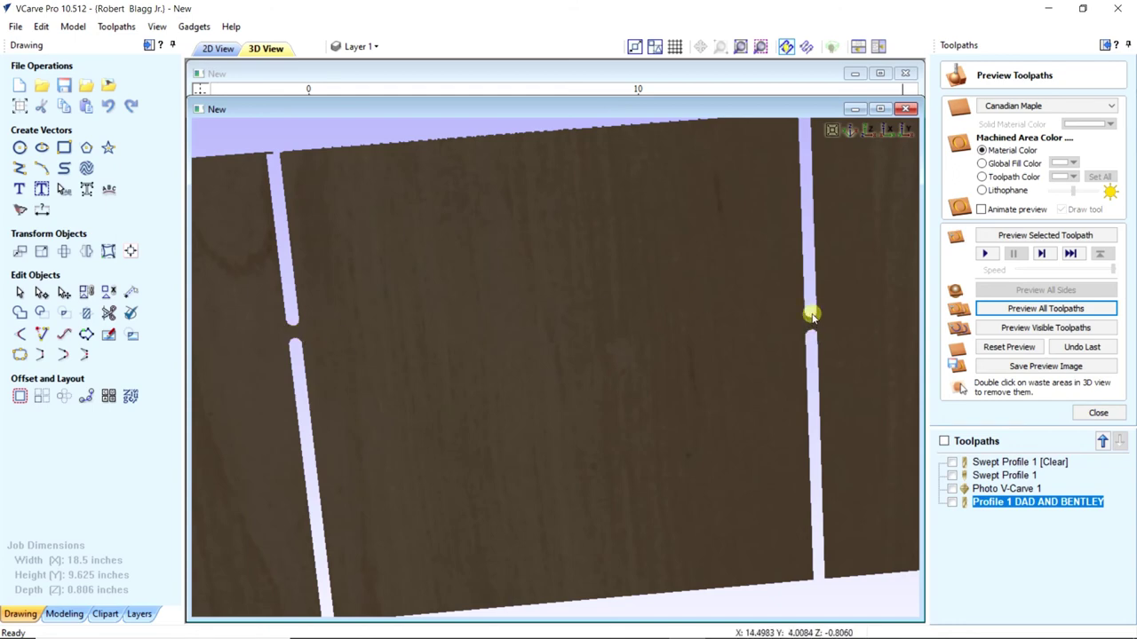
left_click_drag(592, 226, 548, 381)
mouse_move(480, 385)
left_mouse_down()
mouse_move(533, 383)
mouse_move(423, 399)
mouse_move(488, 375)
left_mouse_up()
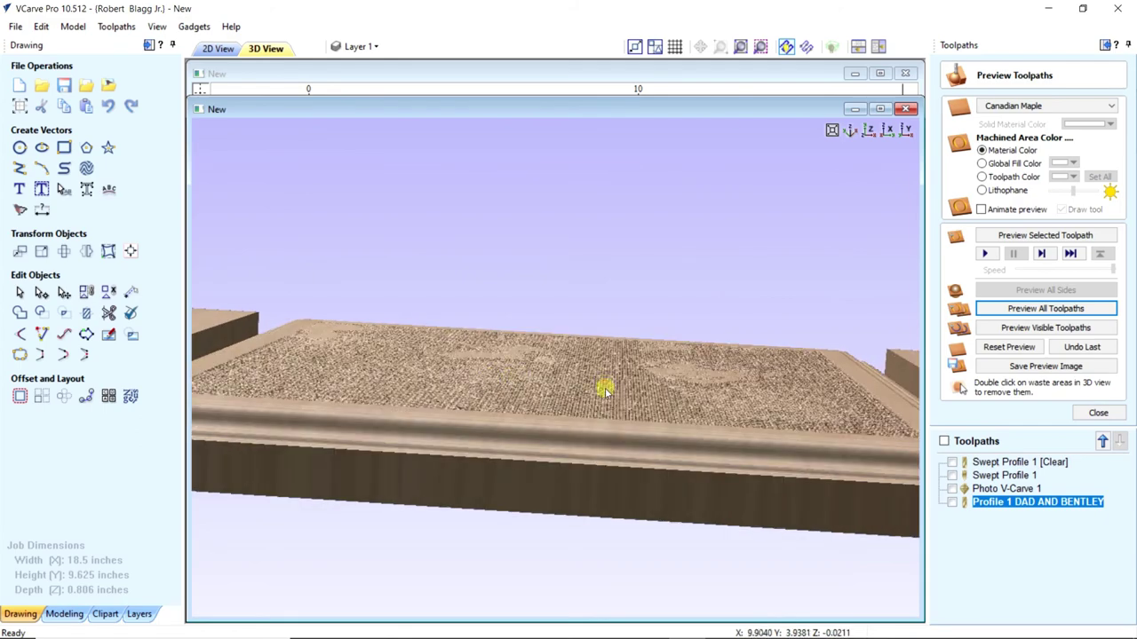
left_click_drag(607, 388, 560, 491)
scroll(555, 513, "down", 4)
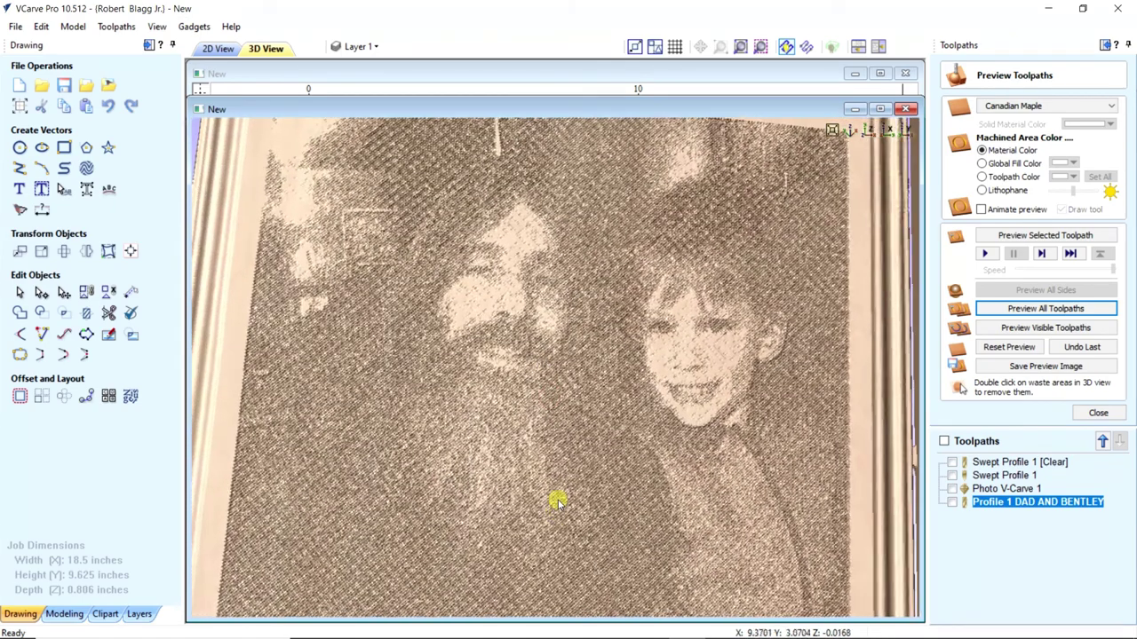
left_click_drag(536, 462, 571, 386)
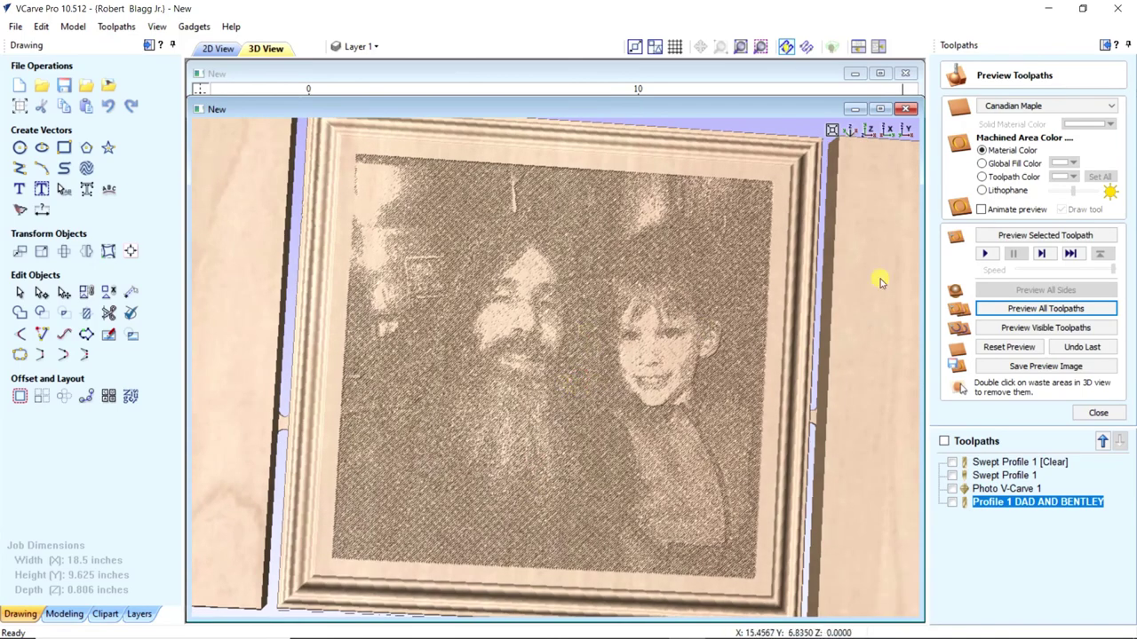
left_click(866, 130)
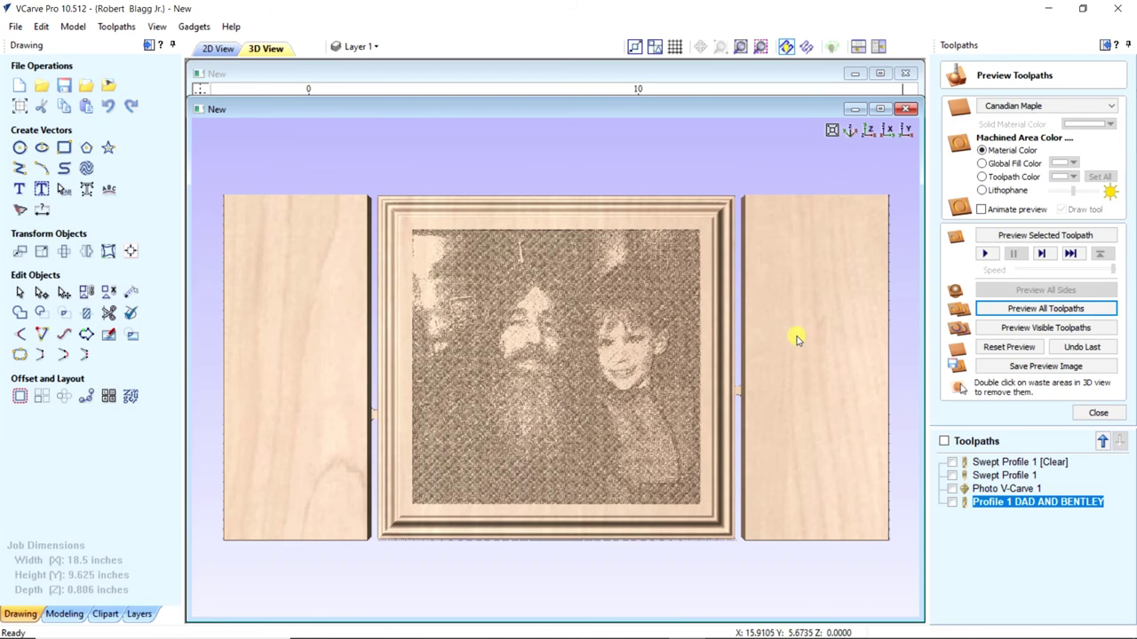
- Leave the toolpath preview and open the Swept Profile 1 [Clear] moulding toolpath for editing
left_click(1102, 414)
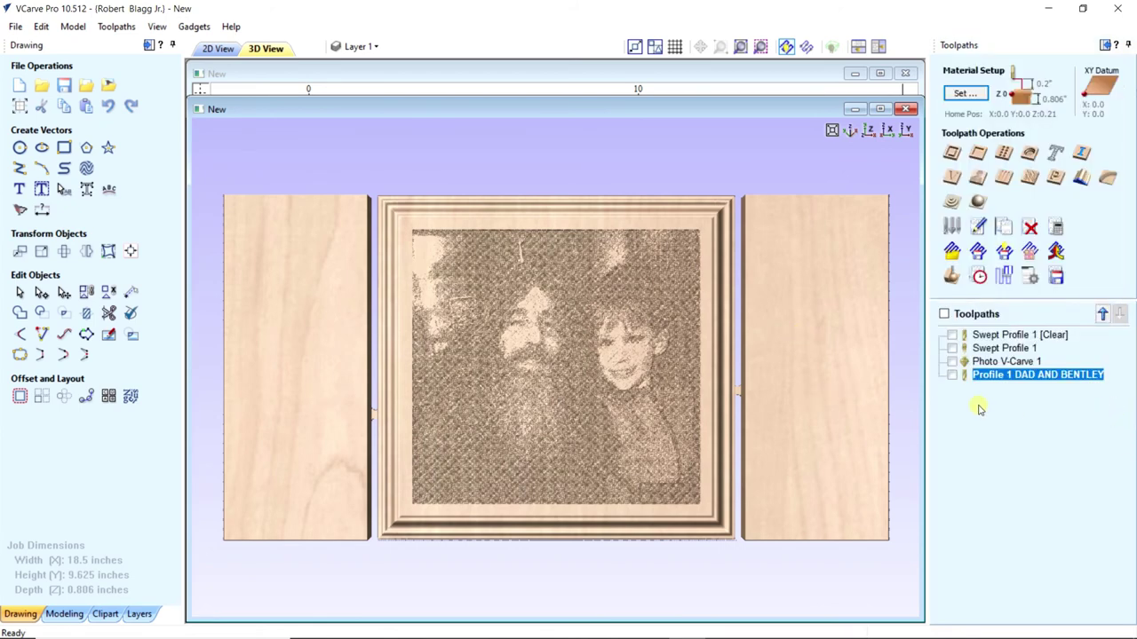
double_click(1013, 335)
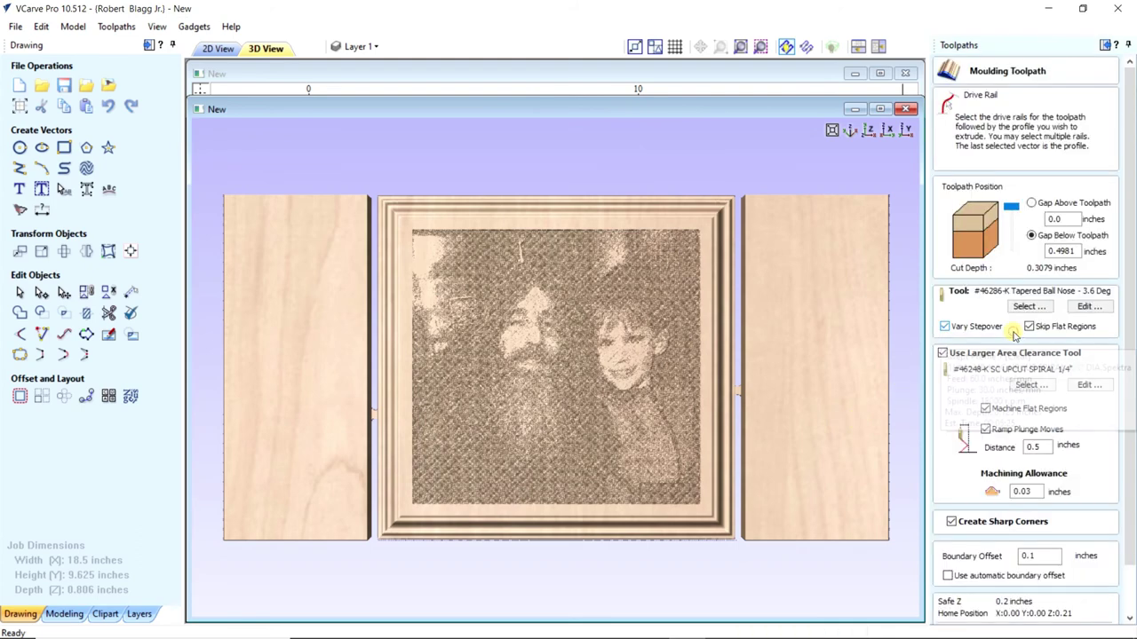